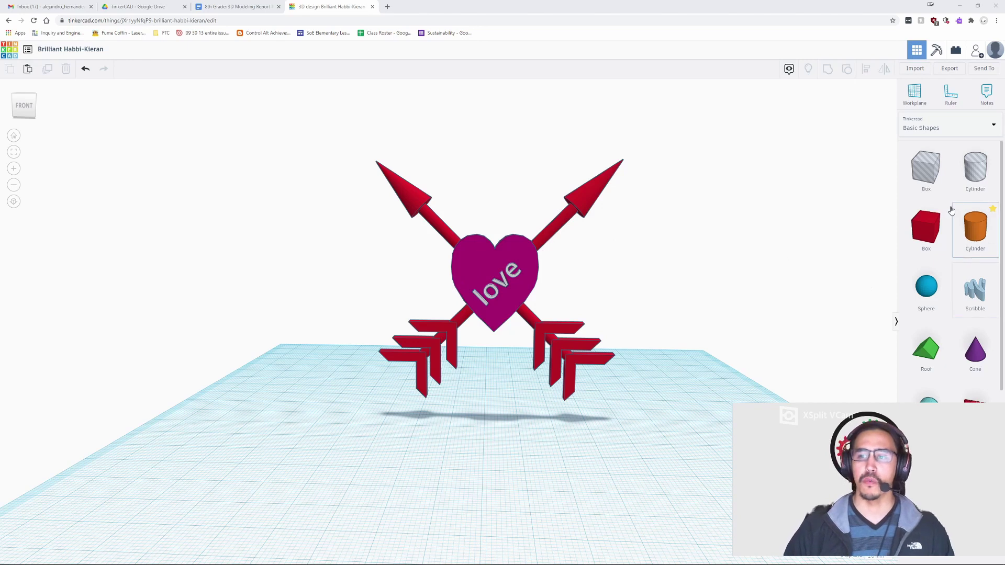
pyautogui.scroll(-5, 972, 251)
pyautogui.scroll(-2, 963, 325)
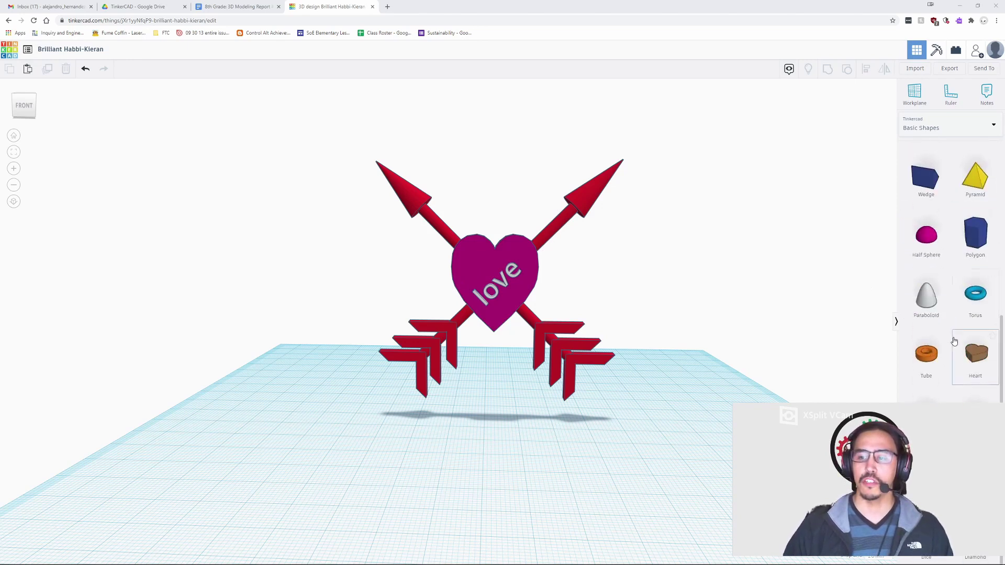
pyautogui.scroll(5, 960, 340)
pyautogui.scroll(-5, 959, 343)
pyautogui.scroll(5, 959, 344)
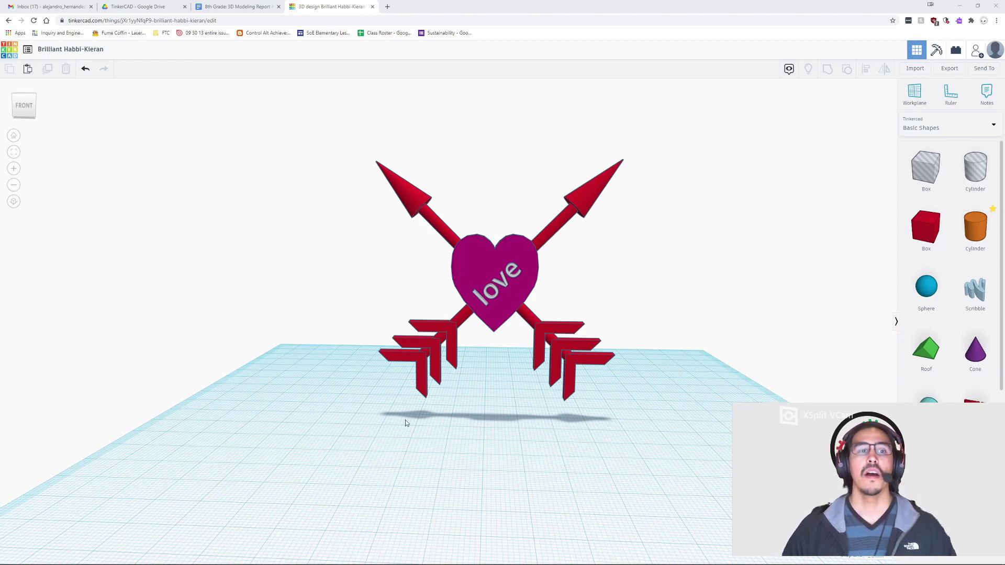
# Step: Switch to the 3D Modeling Report #2 document in Google Docs and join the Period 2 TinkerCAD class through its link
pyautogui.click(251, 7)
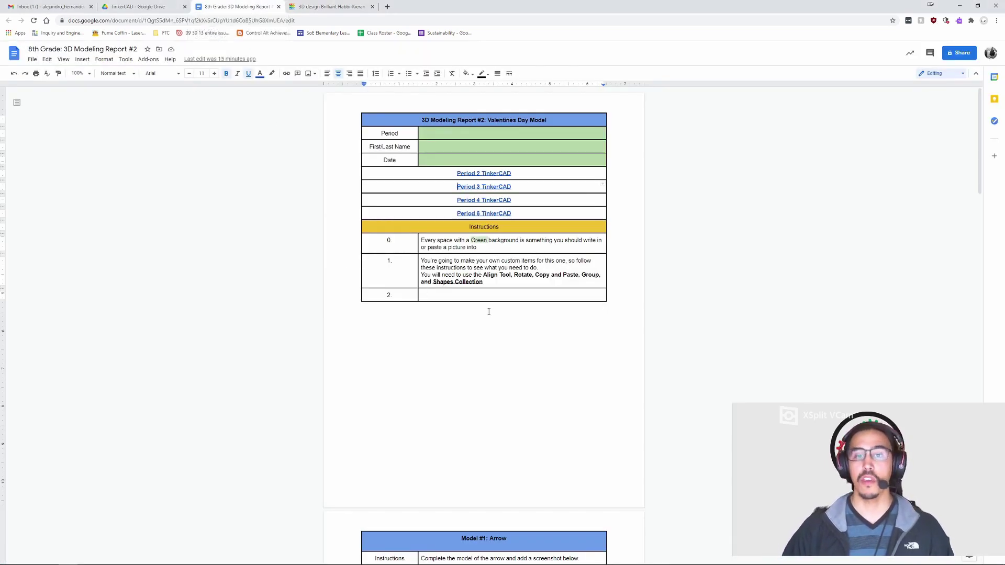
pyautogui.click(503, 174)
pyautogui.click(506, 186)
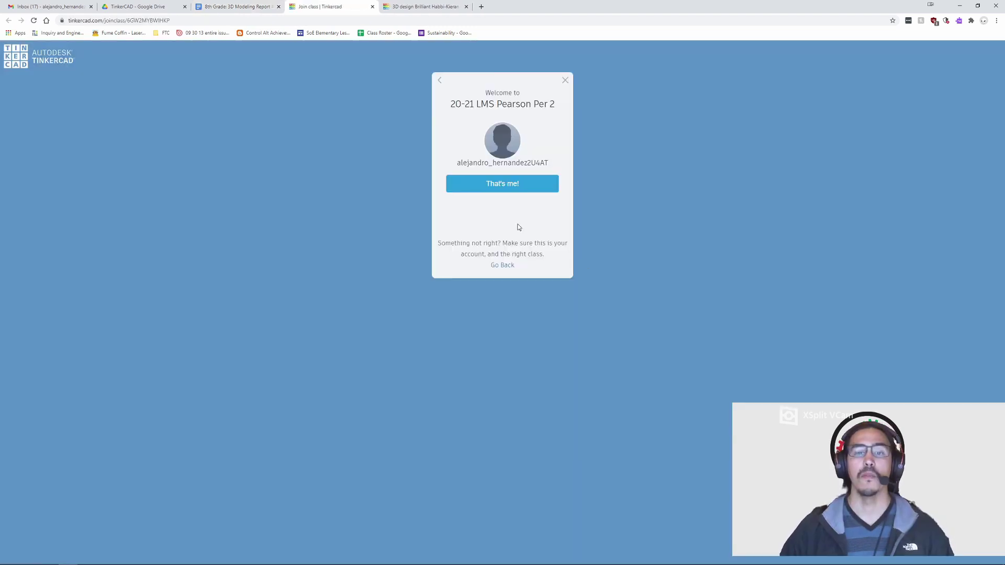
pyautogui.click(522, 183)
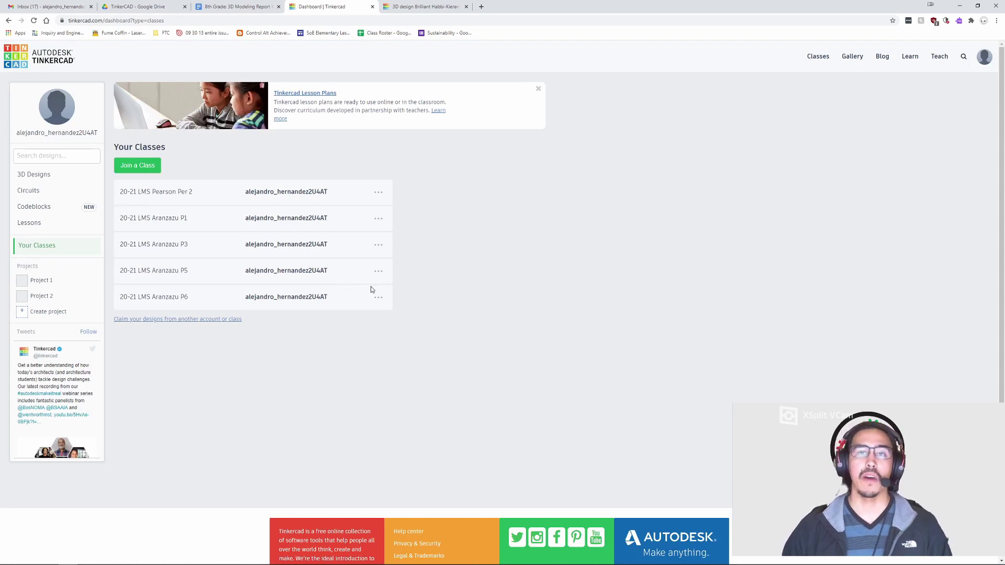
# Step: Create a new 3D design from the Tinkercad dashboard and name it Arrow
pyautogui.click(53, 182)
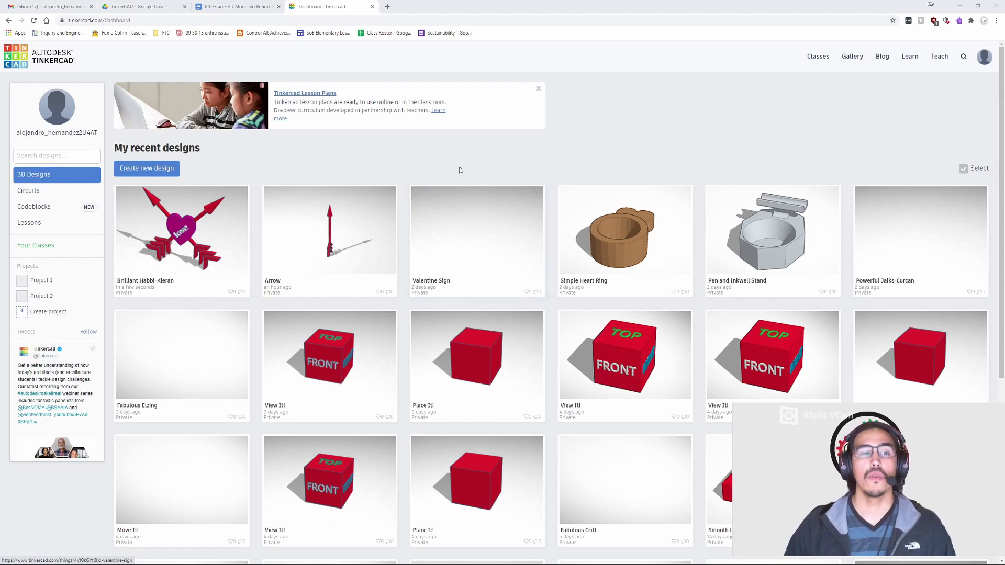
pyautogui.click(171, 160)
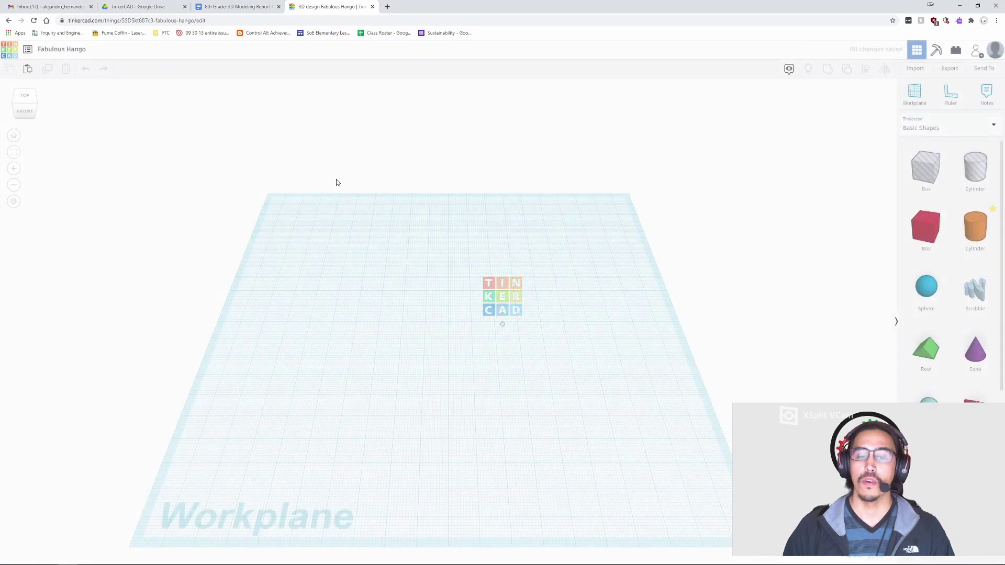
pyautogui.click(81, 50)
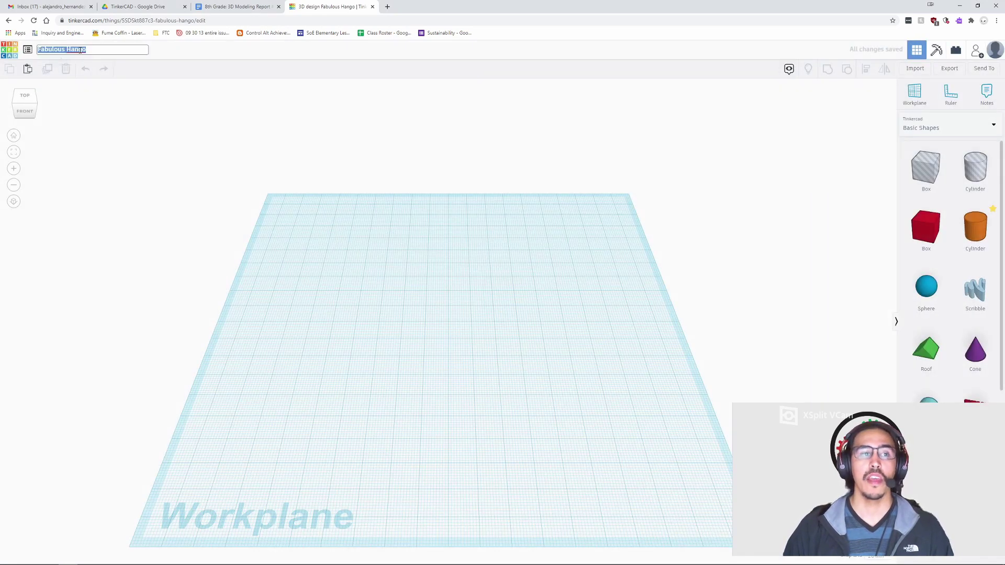
pyautogui.write('Arr')
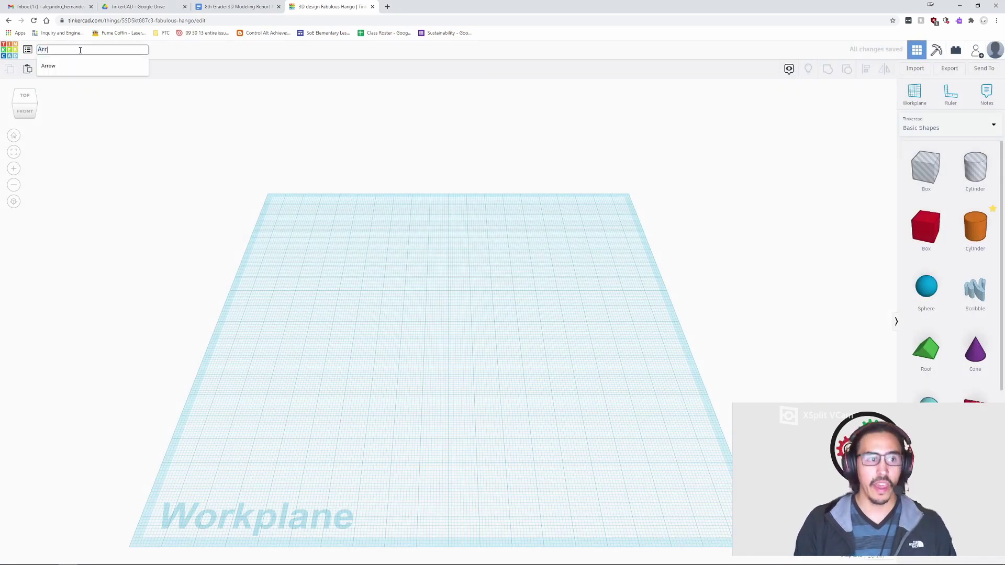
pyautogui.write('ow')
pyautogui.press('Return')
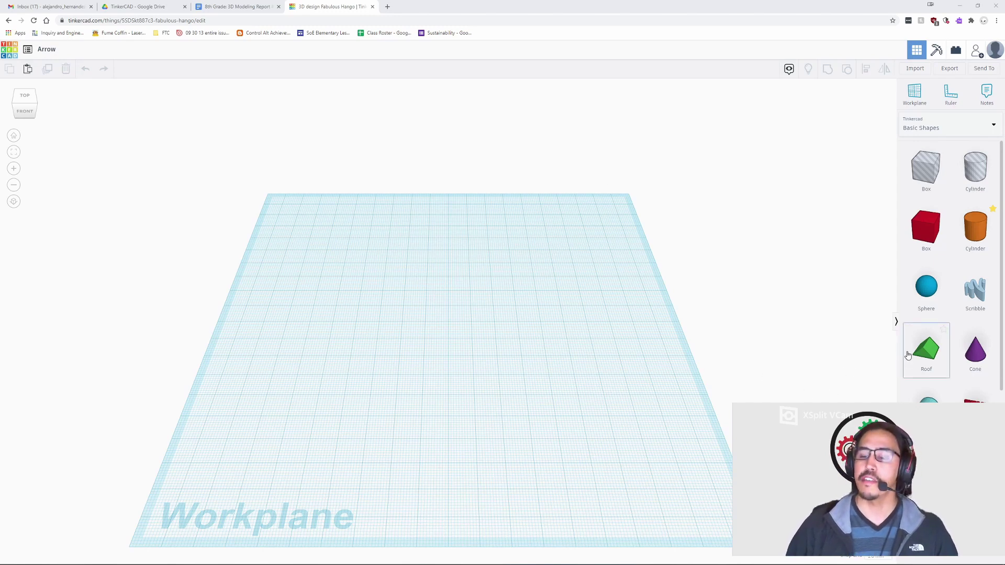
# Step: Place a solid cylinder near the middle of the workplane
pyautogui.scroll(-3, 911, 351)
pyautogui.scroll(3, 962, 327)
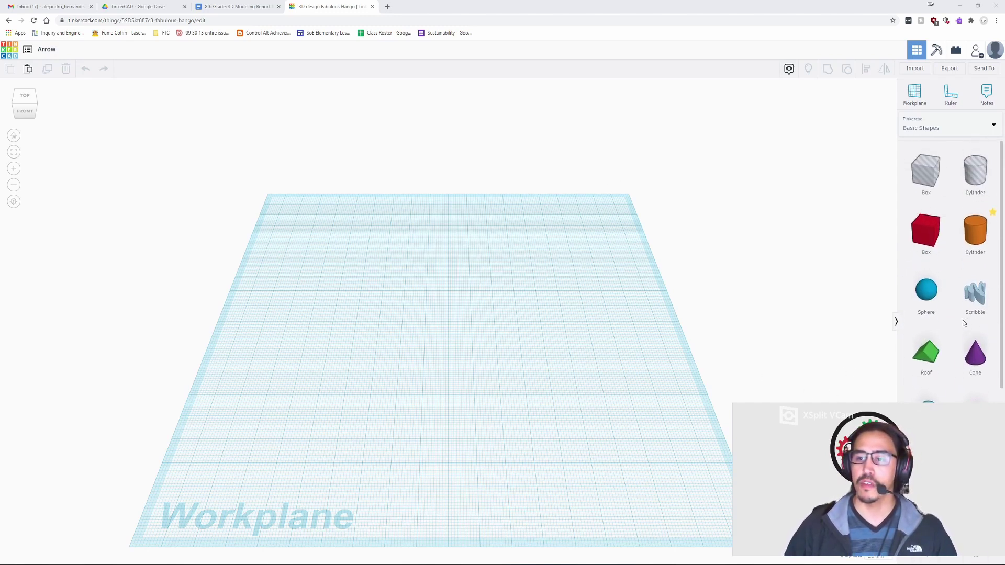
pyautogui.moveTo(977, 226); pyautogui.dragTo(475, 315)
pyautogui.moveTo(497, 322)
pyautogui.scroll(3, 474, 315)
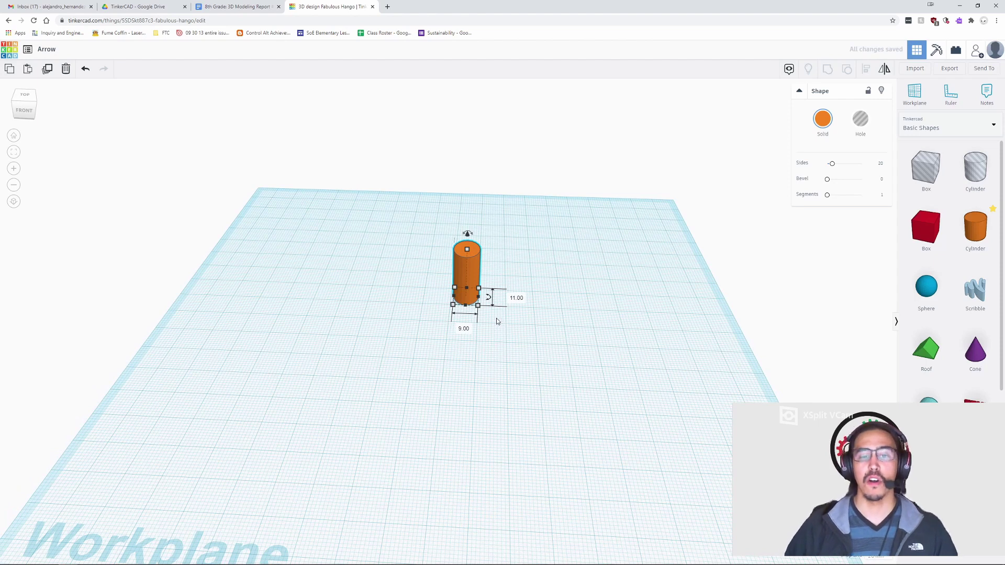
# Step: Shrink the cylinder's base to 3 in both length and width
pyautogui.scroll(3, 501, 321)
pyautogui.moveTo(490, 349)
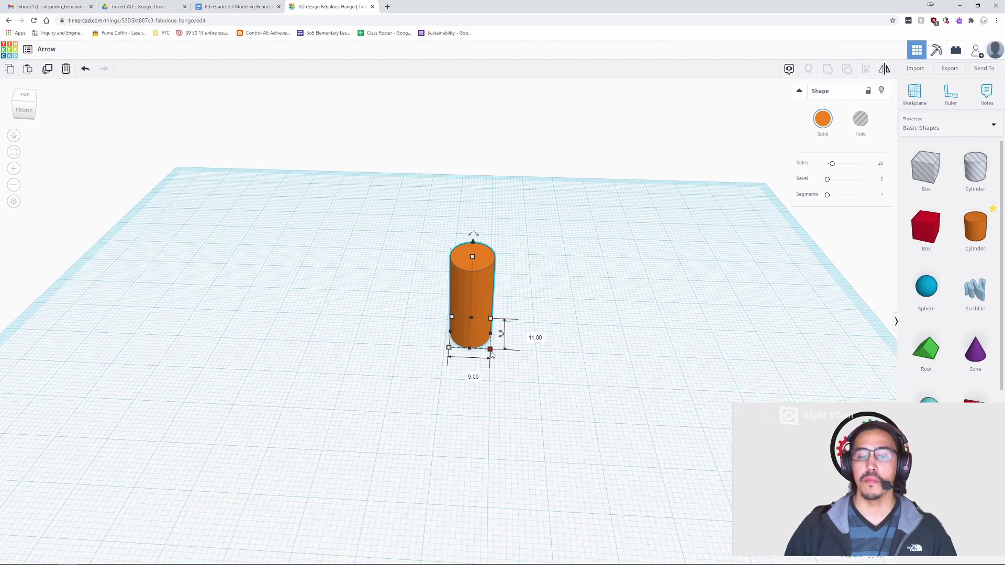
pyautogui.click(528, 334)
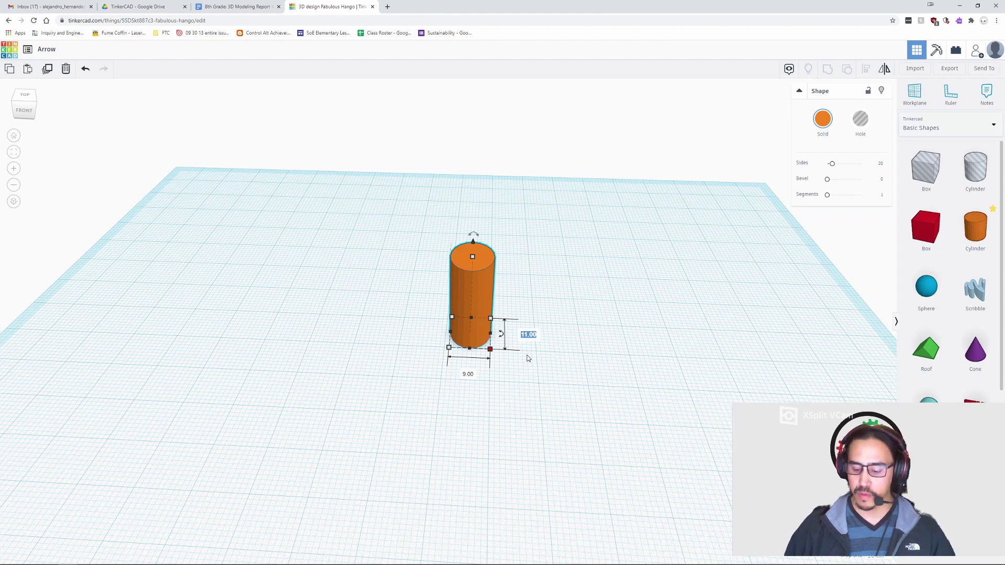
pyautogui.write('5')
pyautogui.press('Return')
pyautogui.click(528, 326)
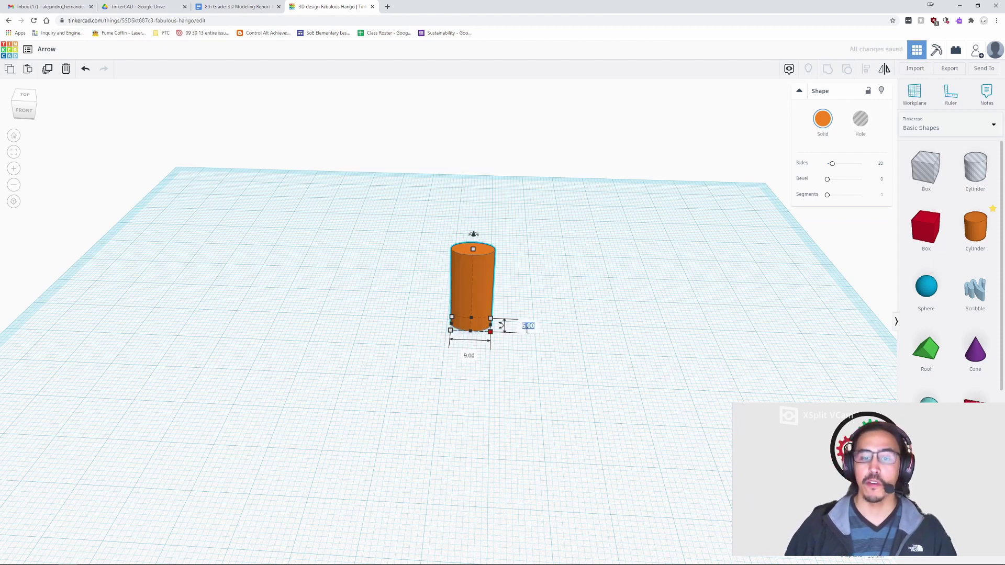
pyautogui.write('3')
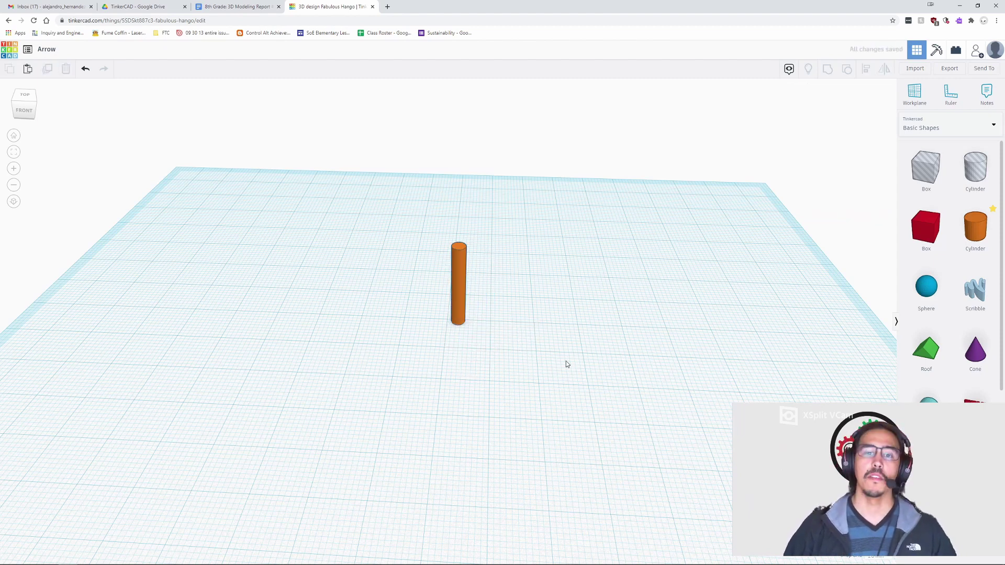
# Step: Stretch the cylinder upward into an arrow shaft and set its height to 80
pyautogui.moveTo(567, 361); pyautogui.dragTo(591, 348, button='right')
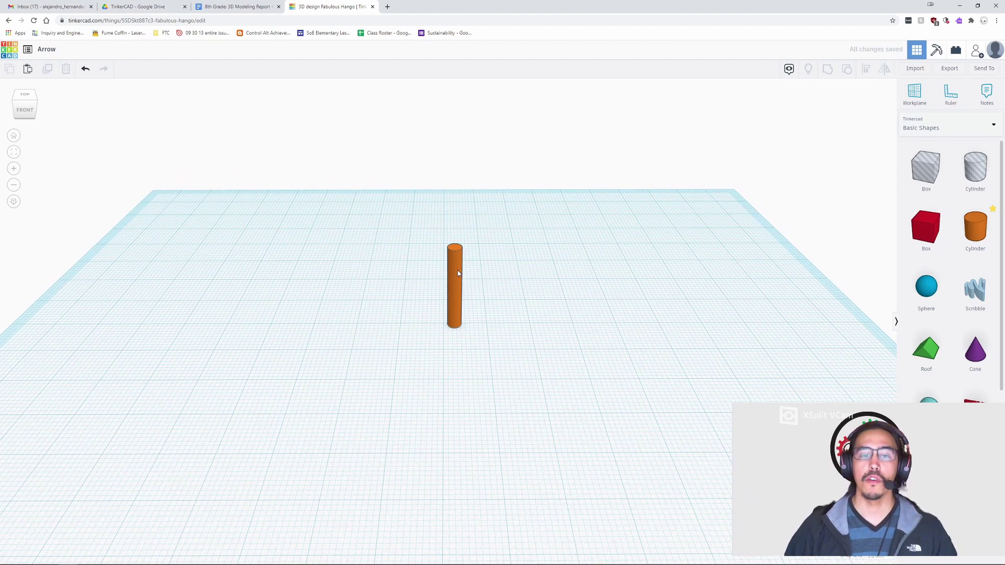
pyautogui.click(457, 270)
pyautogui.moveTo(455, 247); pyautogui.dragTo(460, 111)
pyautogui.click(494, 230)
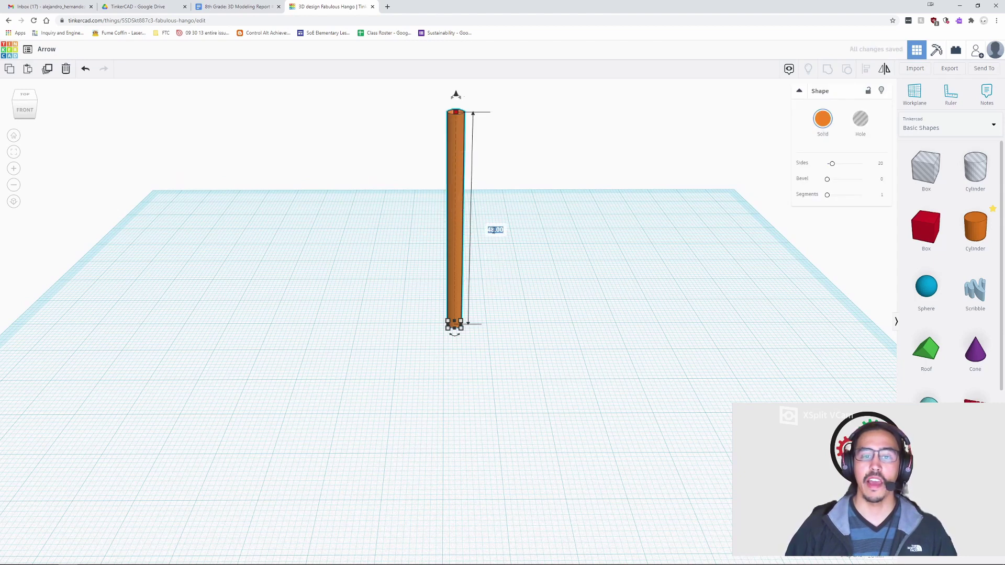
pyautogui.write('80')
pyautogui.press('Return')
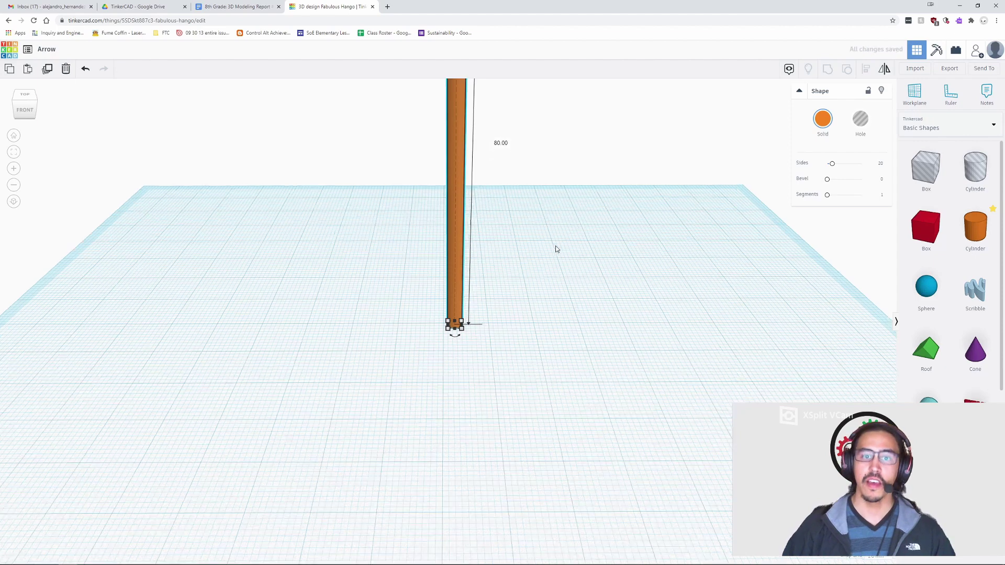
# Step: Place a cone on the workplane beside the tall cylinder
pyautogui.scroll(-5, 502, 278)
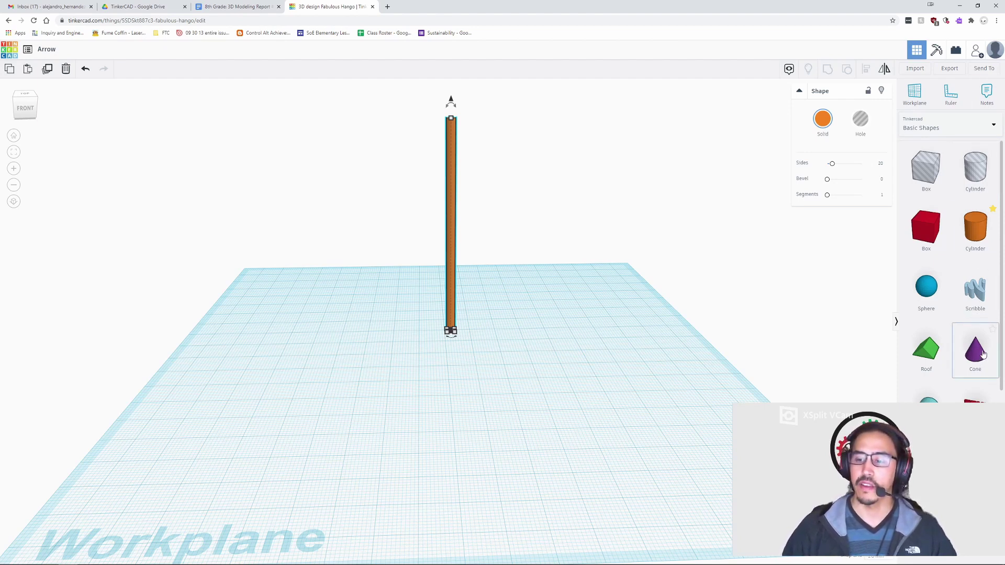
pyautogui.moveTo(975, 349); pyautogui.dragTo(574, 345)
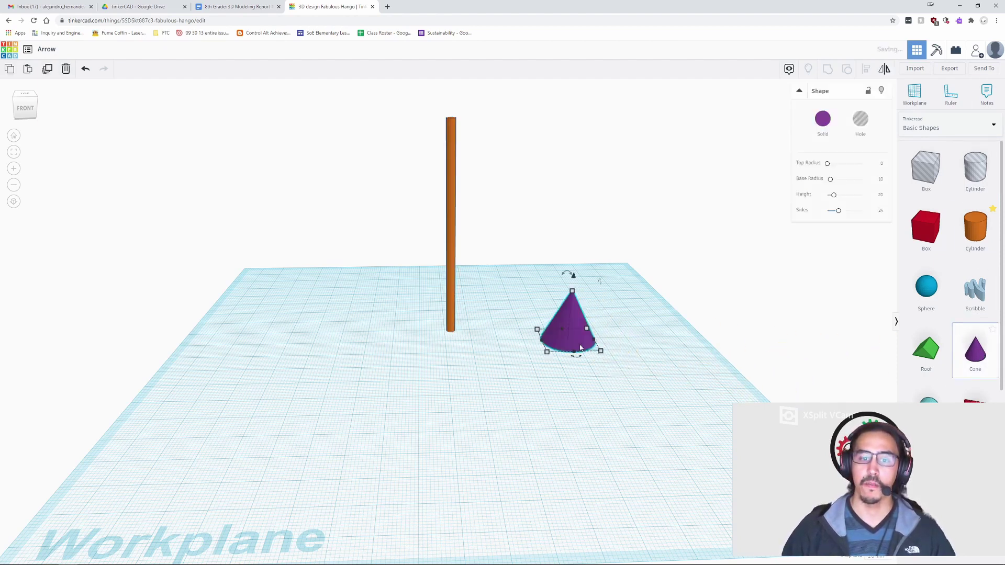
pyautogui.scroll(-2, 571, 310)
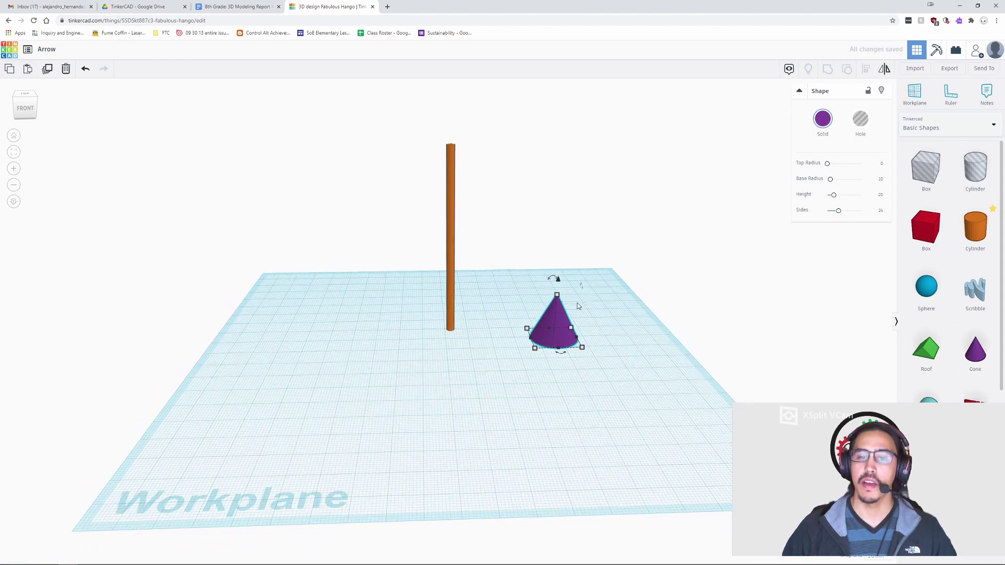
# Step: Set the cone's base to 10 long by 10 wide
pyautogui.scroll(4, 569, 309)
pyautogui.scroll(3, 570, 311)
pyautogui.moveTo(570, 312); pyautogui.dragTo(506, 320, button='middle')
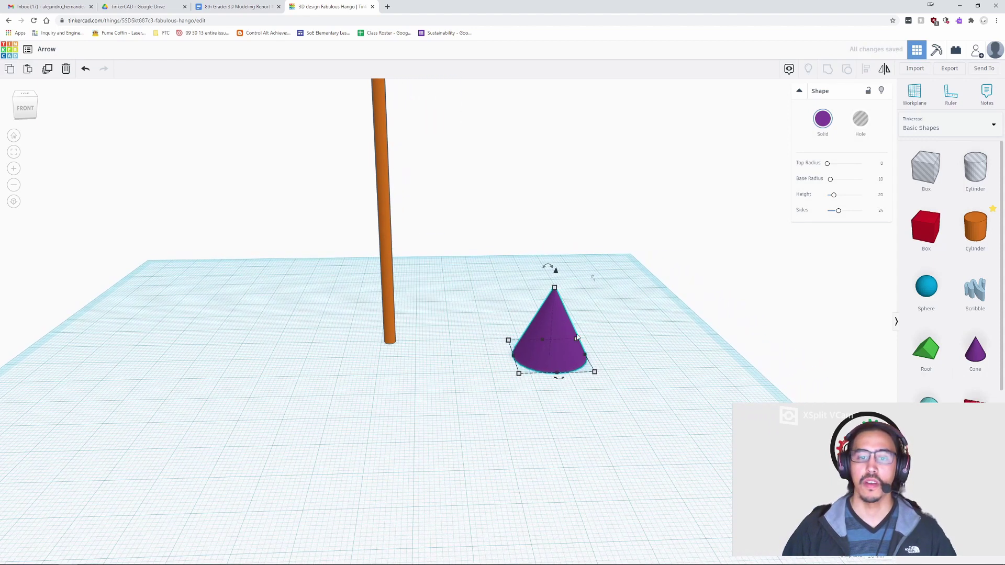
pyautogui.scroll(-2, 421, 211)
pyautogui.click(561, 360)
pyautogui.click(591, 348)
pyautogui.write('10')
pyautogui.press('Return')
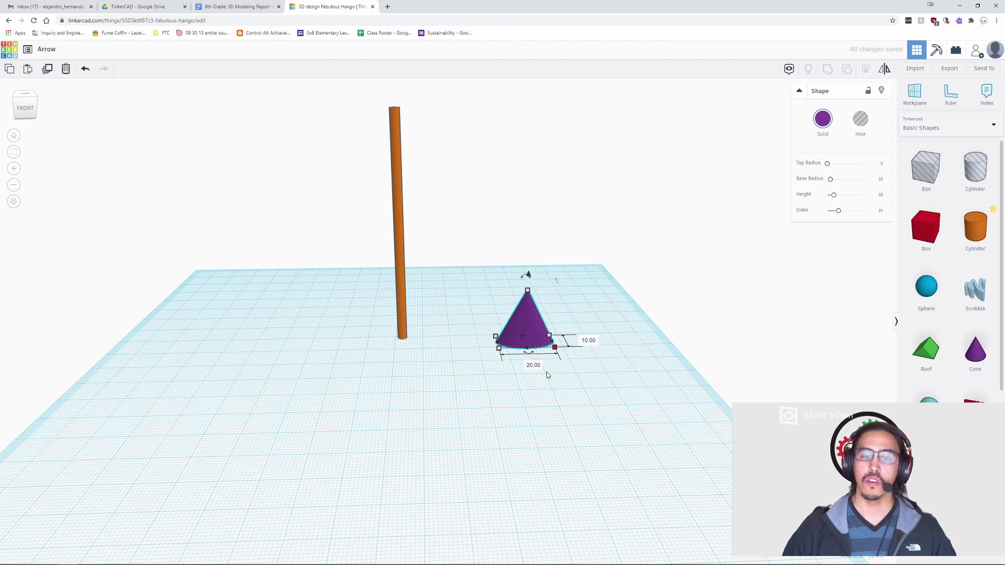
pyautogui.click(538, 364)
pyautogui.write('10')
pyautogui.press('Return')
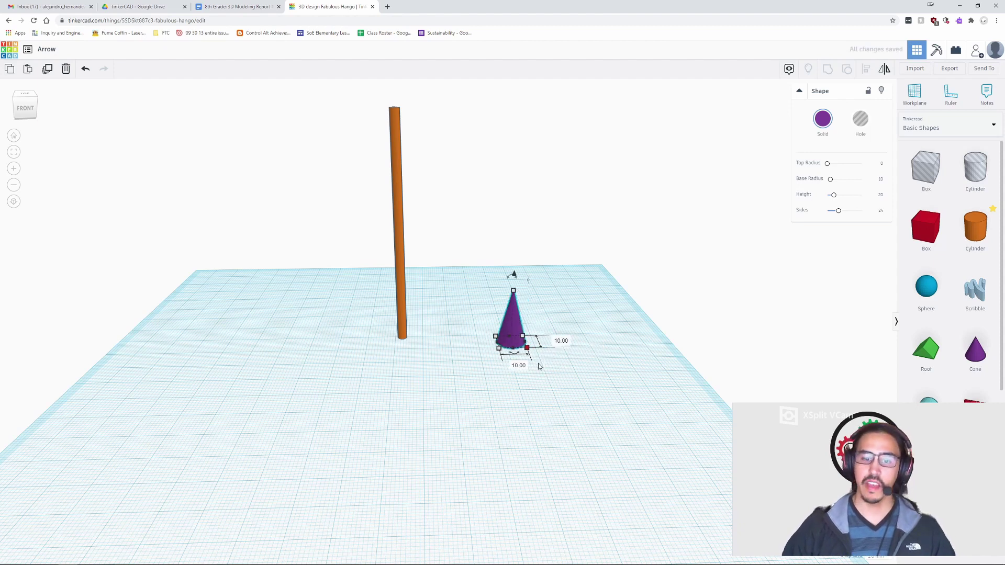
# Step: Set the cone's height to 15
pyautogui.scroll(1, 520, 367)
pyautogui.scroll(2, 519, 367)
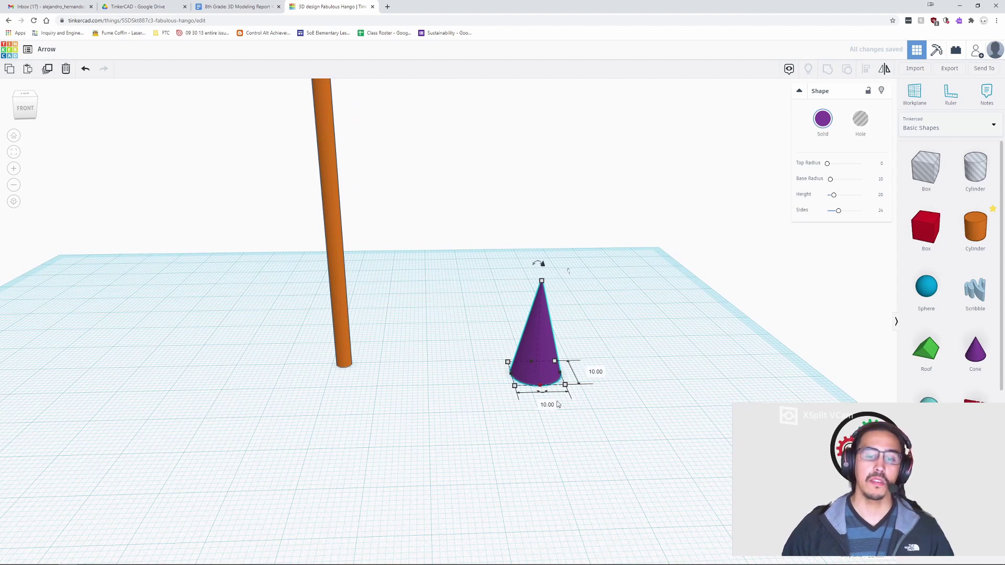
pyautogui.moveTo(571, 299); pyautogui.dragTo(624, 282, button='right')
pyautogui.click(545, 286)
pyautogui.click(578, 335)
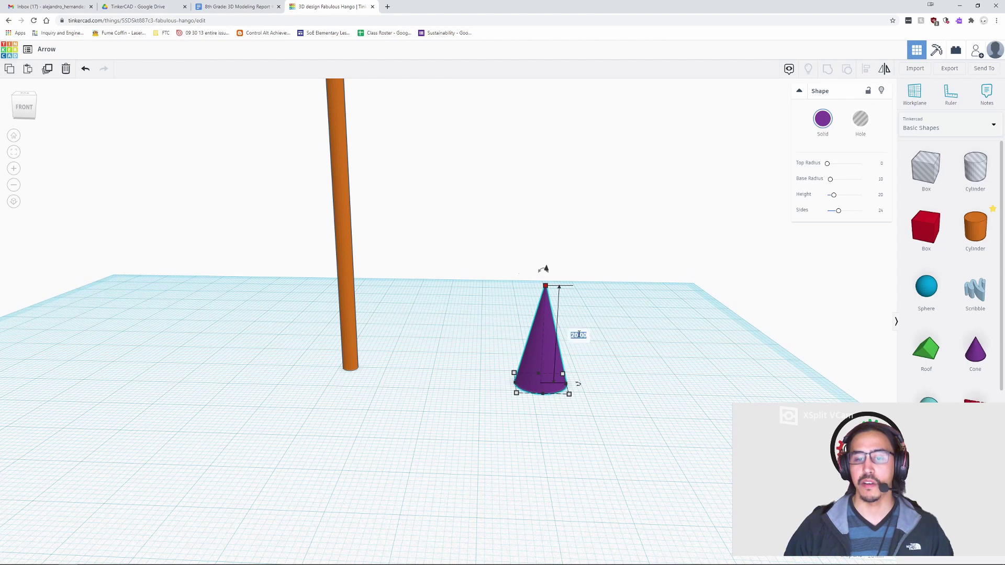
pyautogui.press('BackSpace')
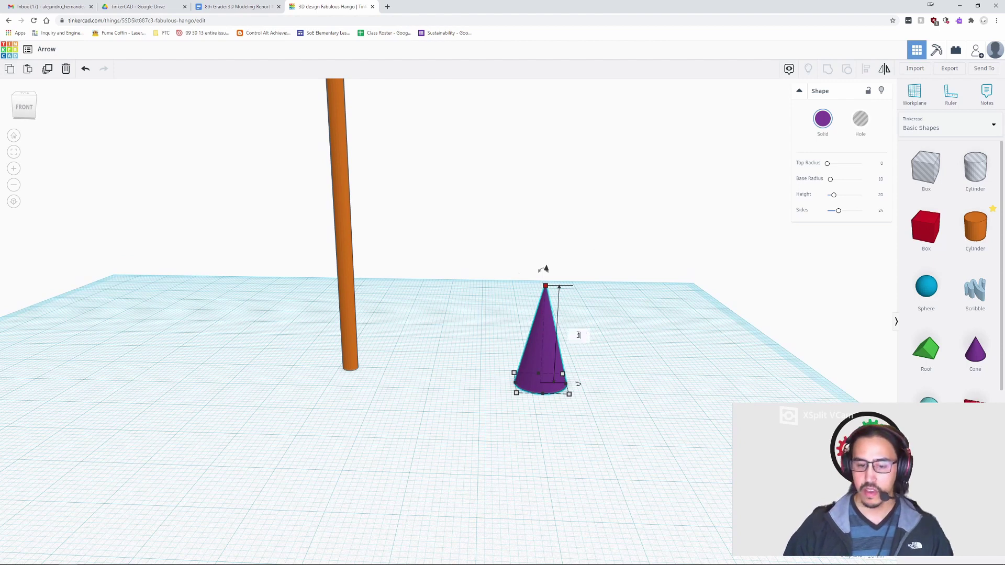
pyautogui.write('15')
pyautogui.press('Return')
# Step: Raise the cone to 80 above the workplane so its base matches the top of the cylinder shaft
pyautogui.scroll(-5, 577, 341)
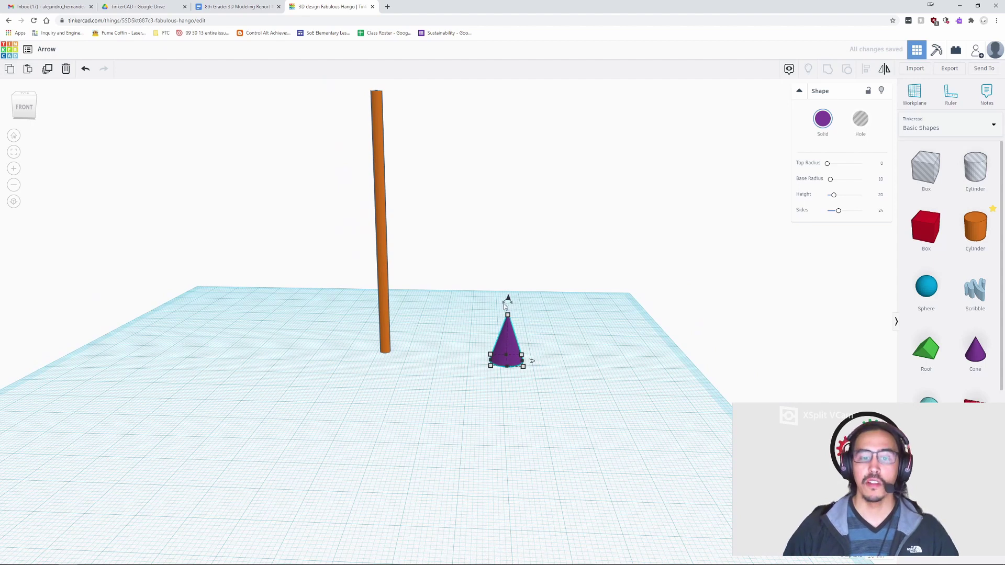
pyautogui.moveTo(507, 300); pyautogui.dragTo(521, 73)
pyautogui.scroll(-3, 571, 157)
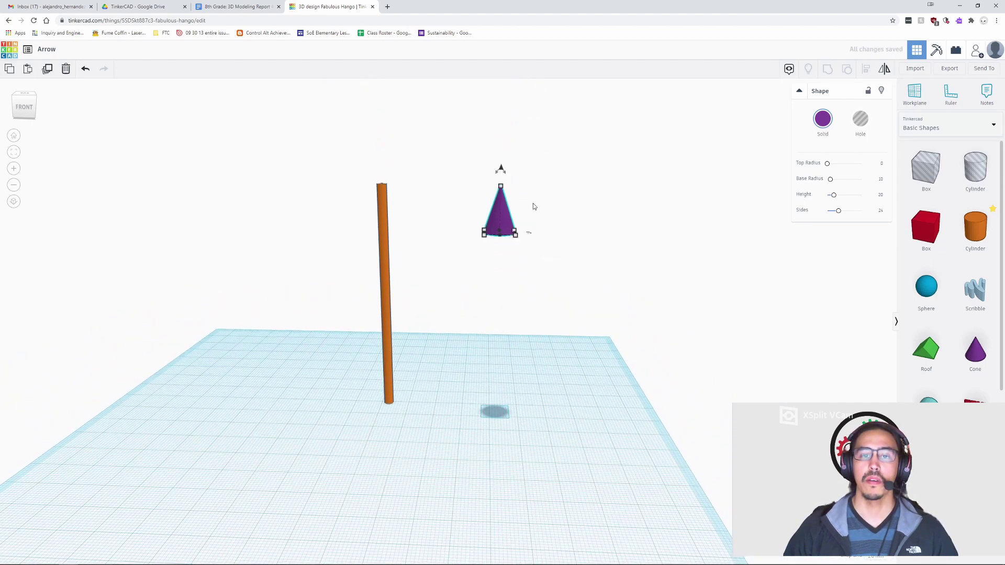
pyautogui.moveTo(501, 171); pyautogui.dragTo(505, 126)
pyautogui.click(396, 209)
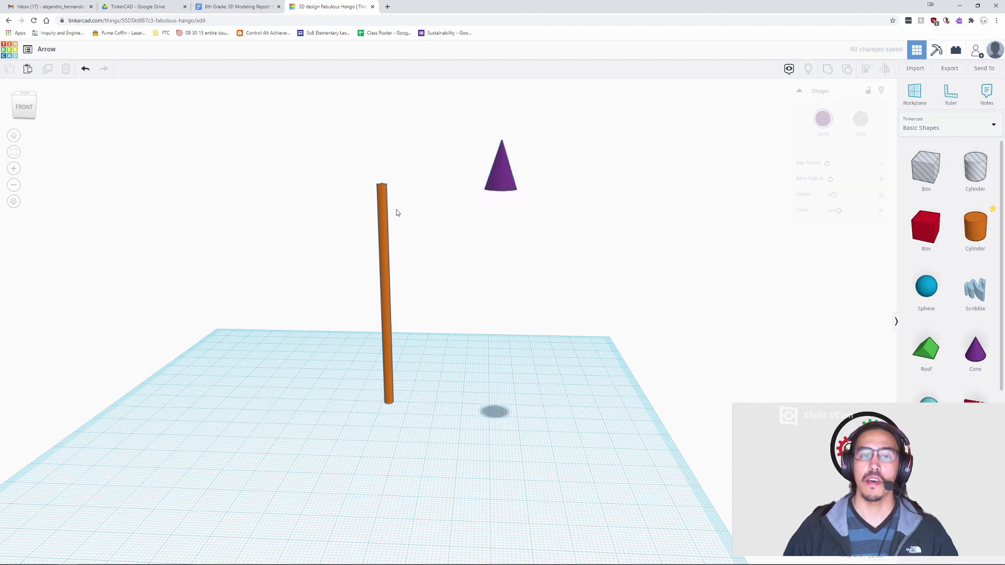
pyautogui.click(382, 215)
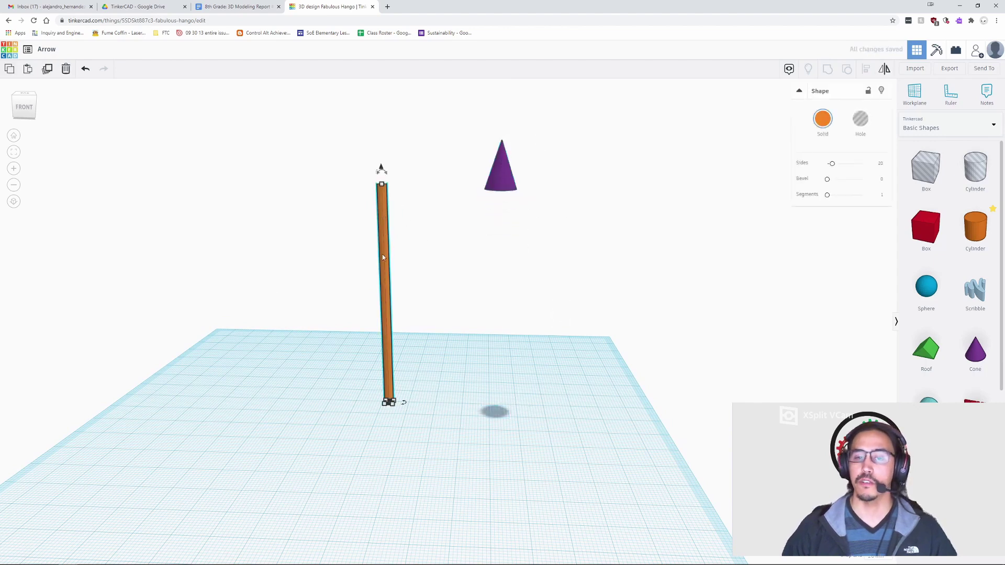
pyautogui.moveTo(381, 183)
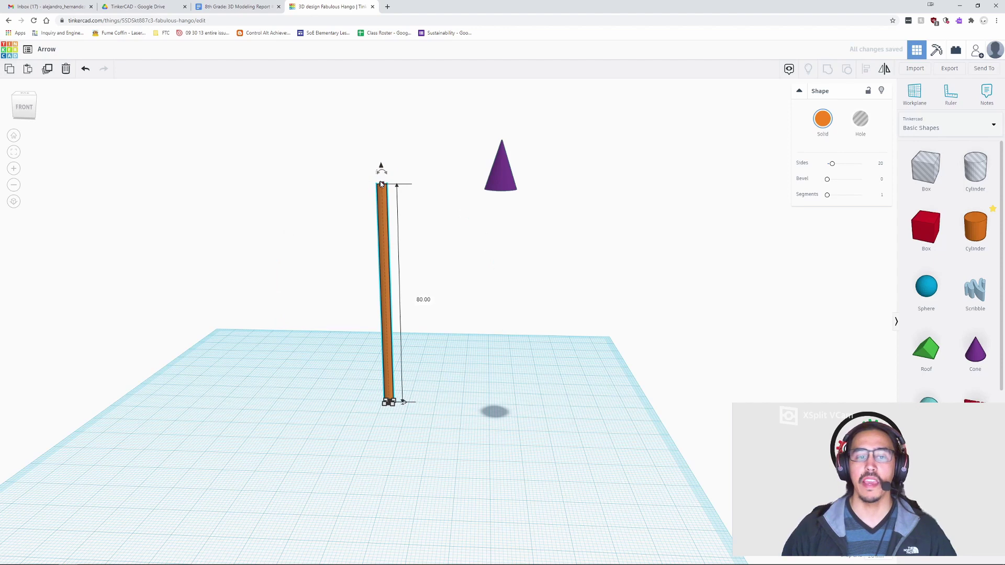
pyautogui.click(498, 166)
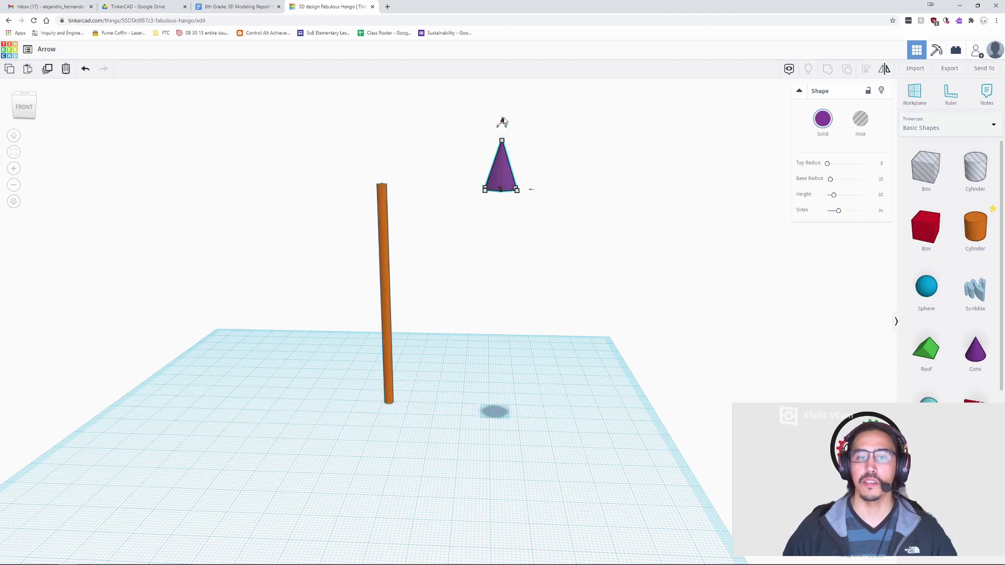
pyautogui.click(502, 140)
pyautogui.click(502, 142)
pyautogui.moveTo(503, 125); pyautogui.dragTo(505, 119)
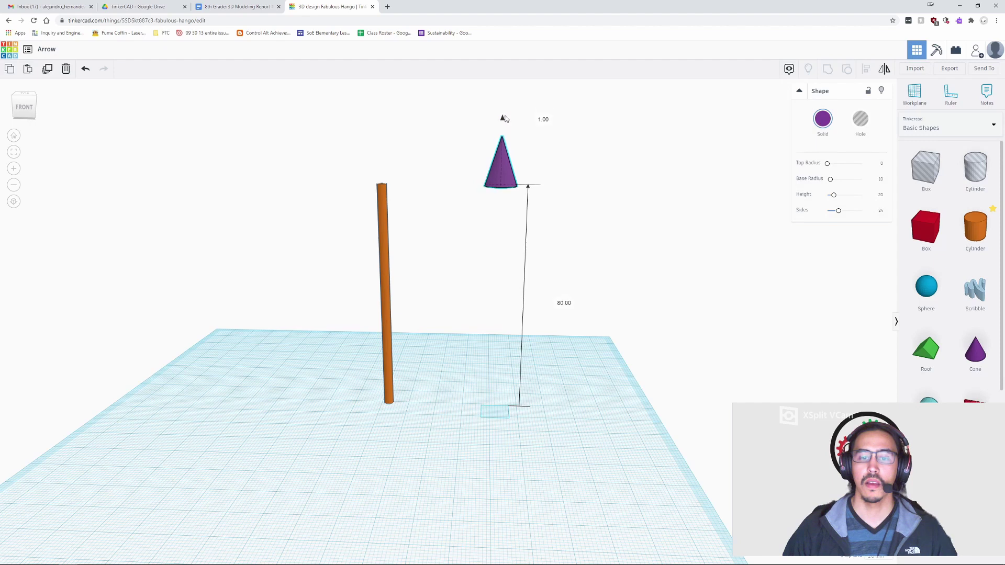
# Step: Align the cone and the cylinder shaft on their horizontal centres so the tip sits centred over the shaft
pyautogui.click(608, 234)
pyautogui.moveTo(608, 235); pyautogui.dragTo(610, 298, button='right')
pyautogui.moveTo(679, 152); pyautogui.dragTo(288, 417)
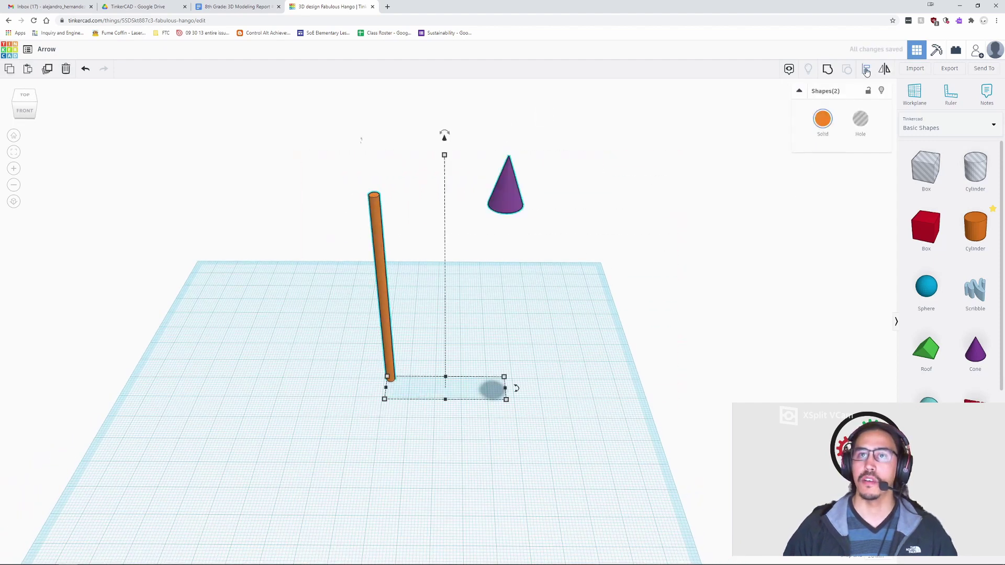
pyautogui.click(866, 70)
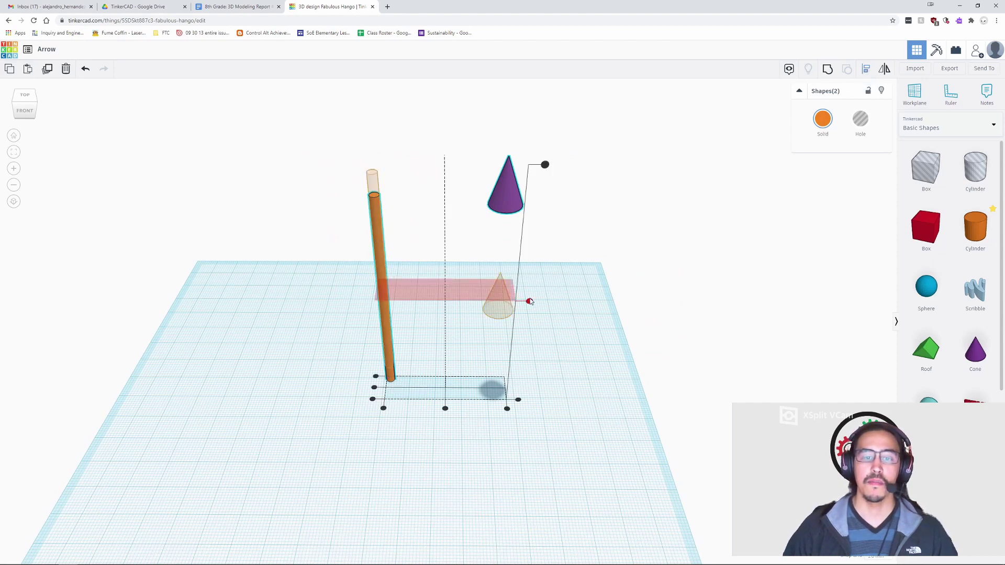
pyautogui.moveTo(525, 298)
pyautogui.mouseDown(button='right')
pyautogui.moveTo(574, 278)
pyautogui.moveTo(526, 287)
pyautogui.mouseUp(button='right')
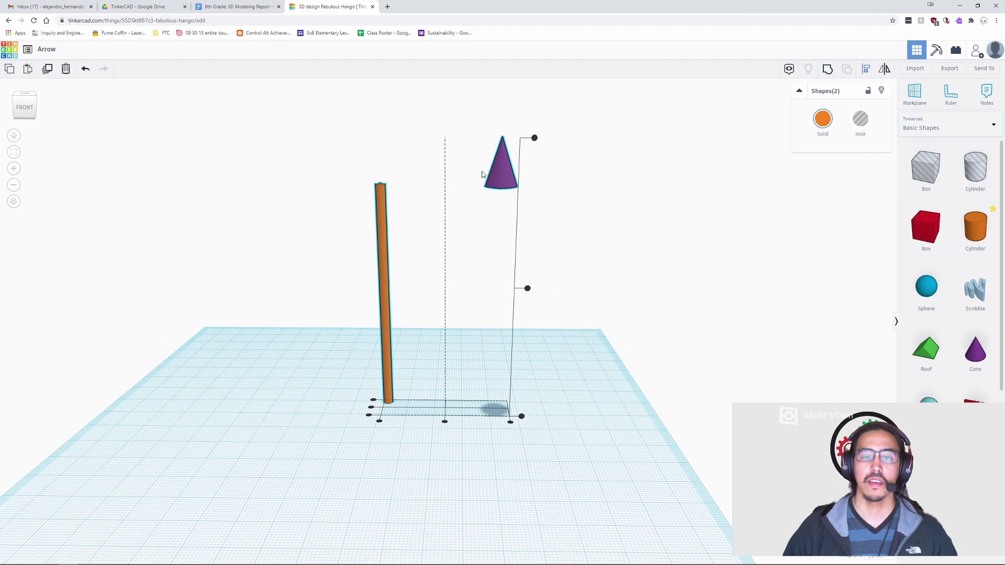
pyautogui.moveTo(565, 254); pyautogui.dragTo(533, 399, button='right')
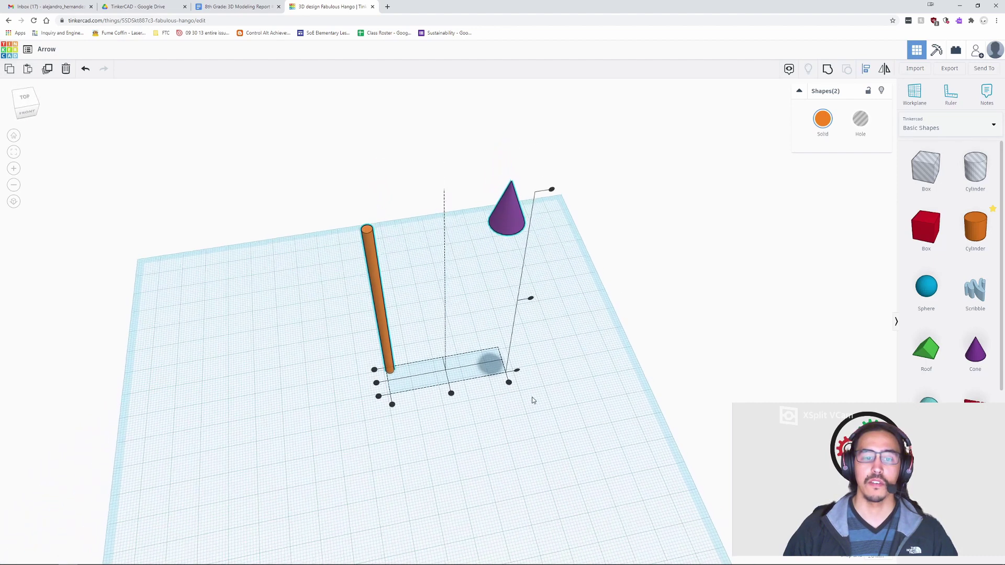
pyautogui.click(451, 394)
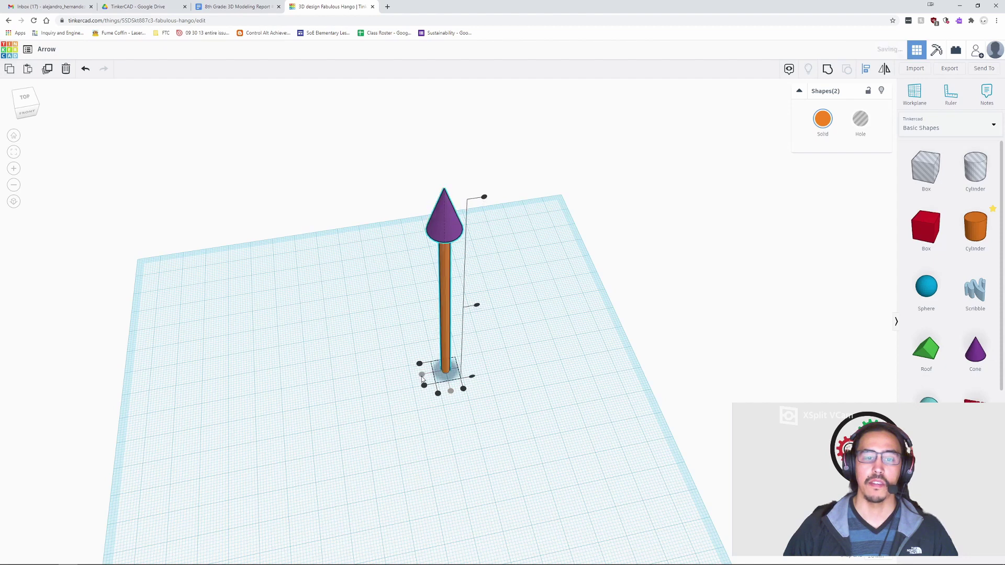
pyautogui.moveTo(423, 379); pyautogui.dragTo(461, 299, button='right')
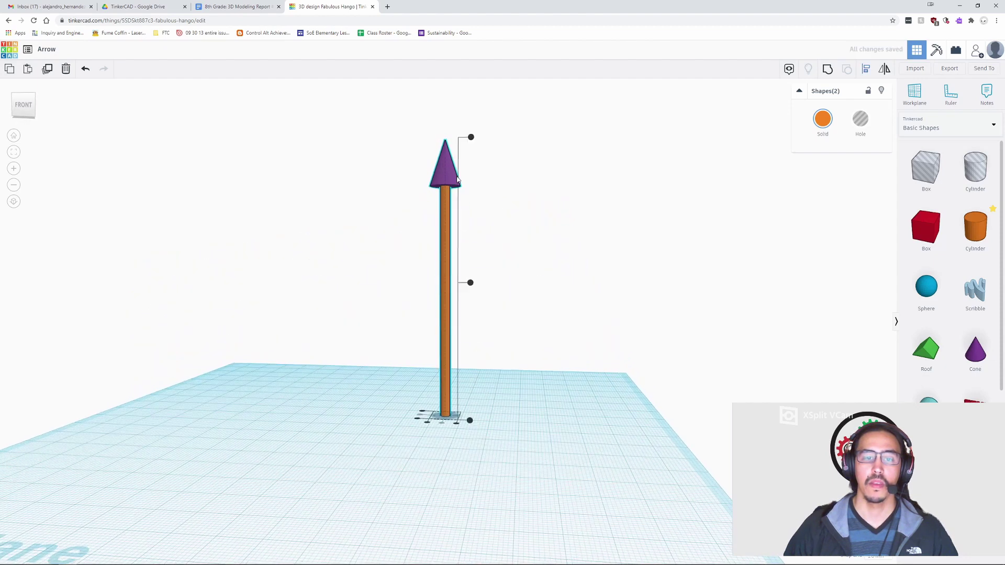
# Step: Group the cone tip and the cylinder shaft into one arrow shape
pyautogui.click(546, 273)
pyautogui.moveTo(545, 334); pyautogui.dragTo(391, 135)
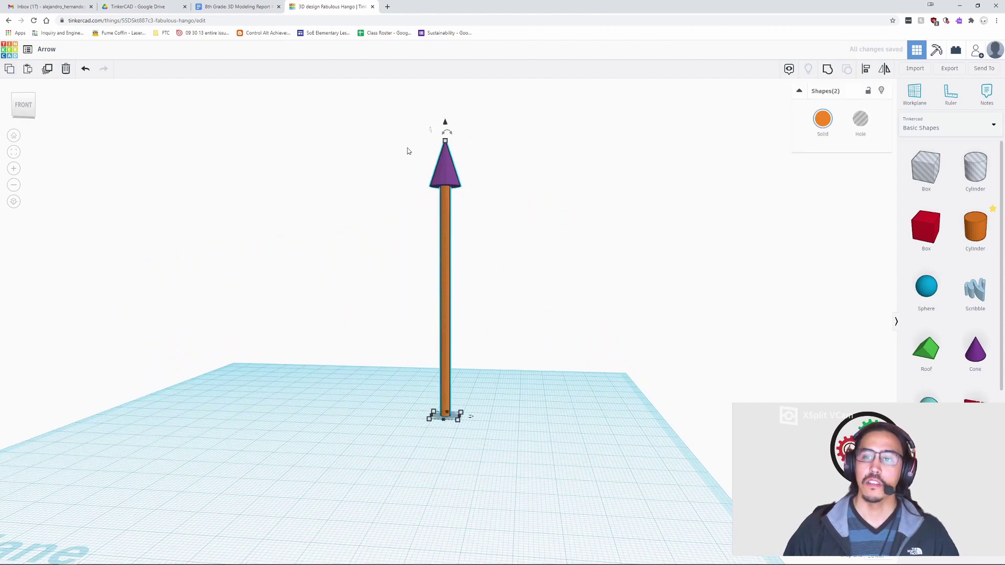
pyautogui.click(829, 71)
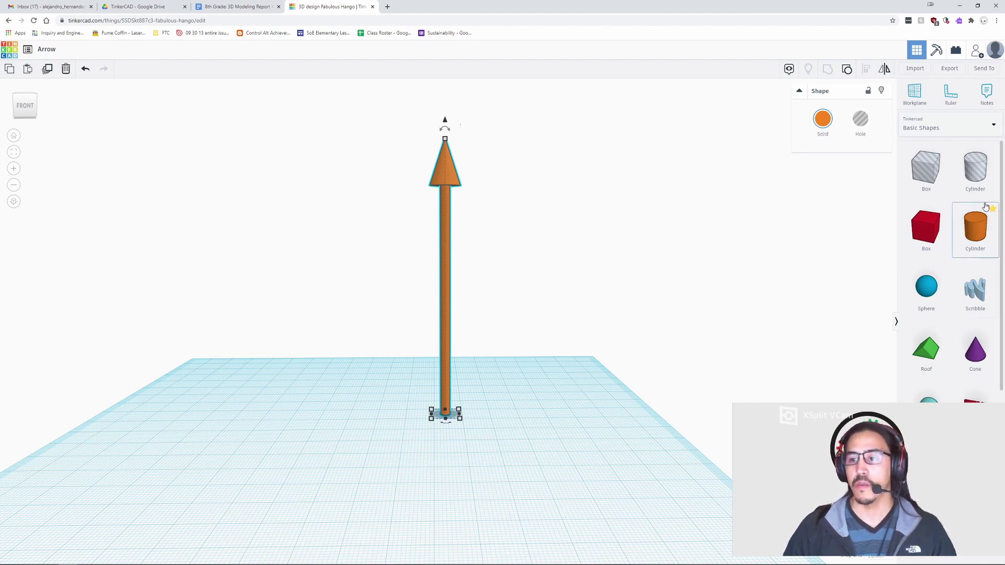
# Step: Place a roof shape on the workplane beside the base of the arrow
pyautogui.scroll(-5, 973, 322)
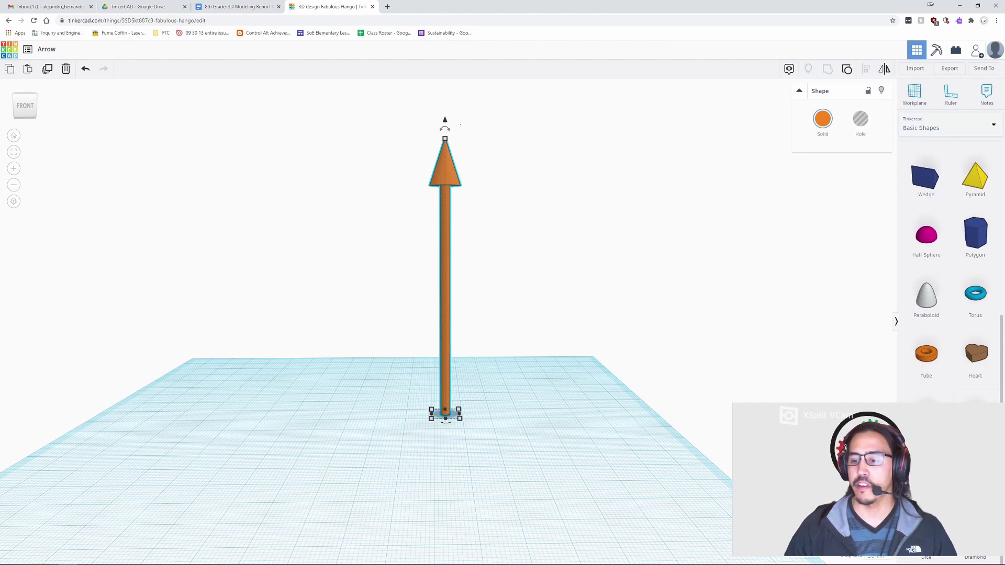
pyautogui.scroll(5, 950, 262)
pyautogui.scroll(-5, 950, 261)
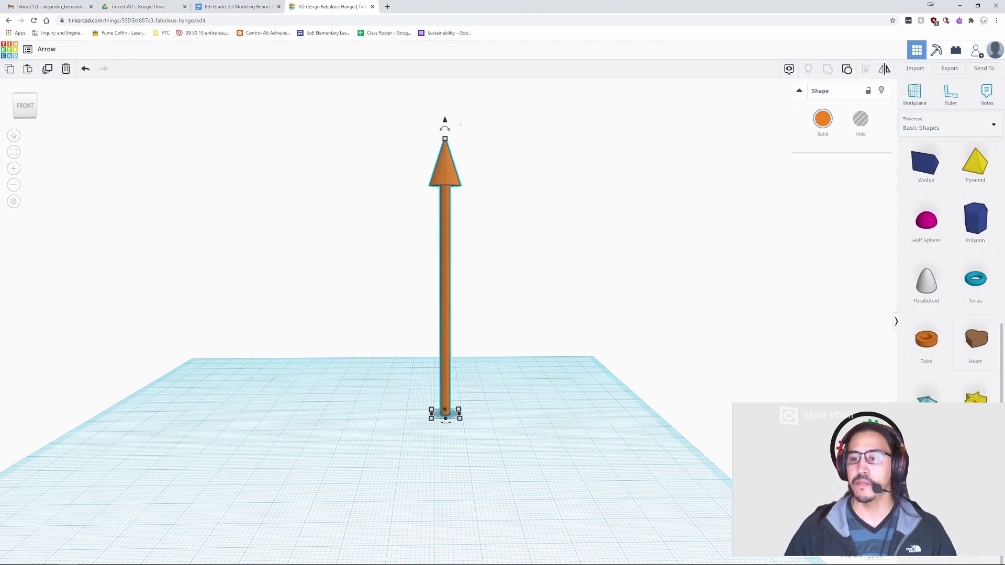
pyautogui.scroll(5, 951, 262)
pyautogui.scroll(-1, 950, 262)
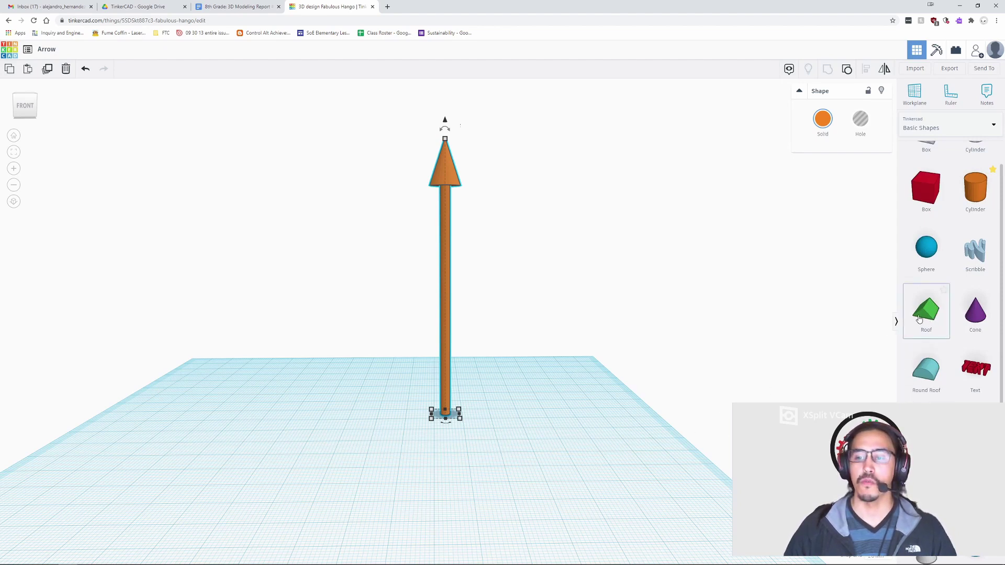
pyautogui.moveTo(920, 320); pyautogui.dragTo(580, 418)
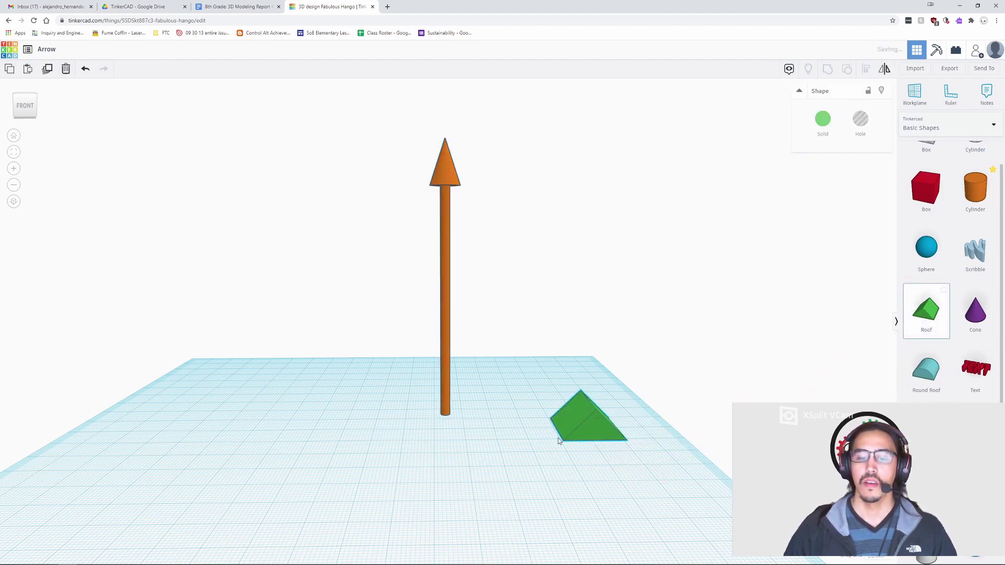
# Step: Set the roof's length along its ridge to 5, making it a thin triangular piece
pyautogui.moveTo(602, 434); pyautogui.dragTo(633, 417, button='right')
pyautogui.scroll(3, 591, 406)
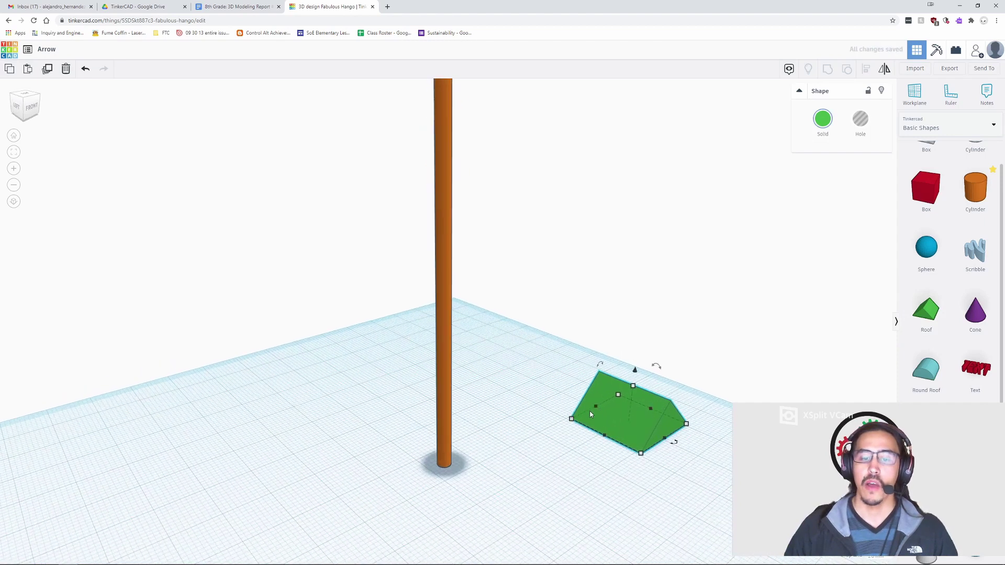
pyautogui.click(443, 424)
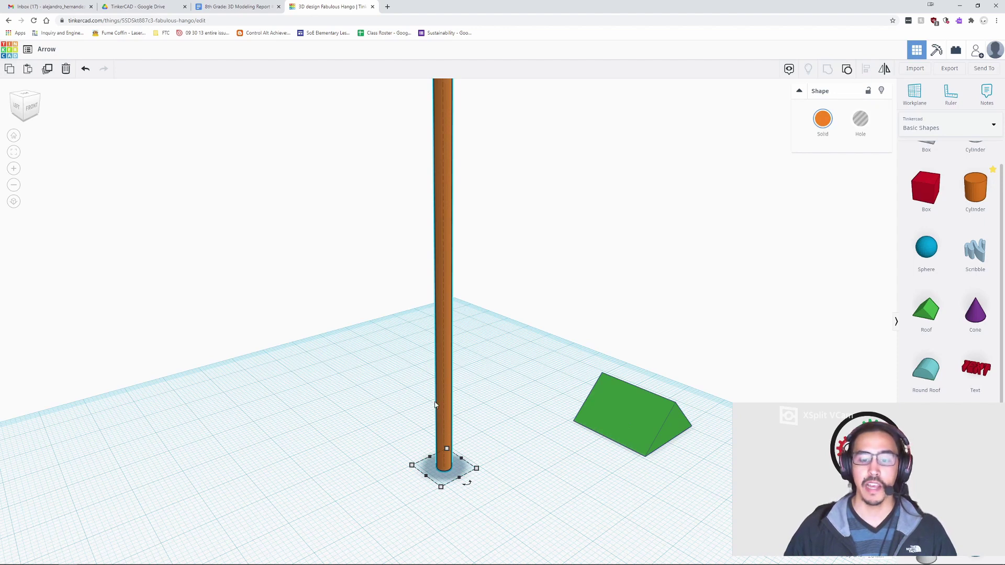
pyautogui.click(661, 441)
pyautogui.click(645, 456)
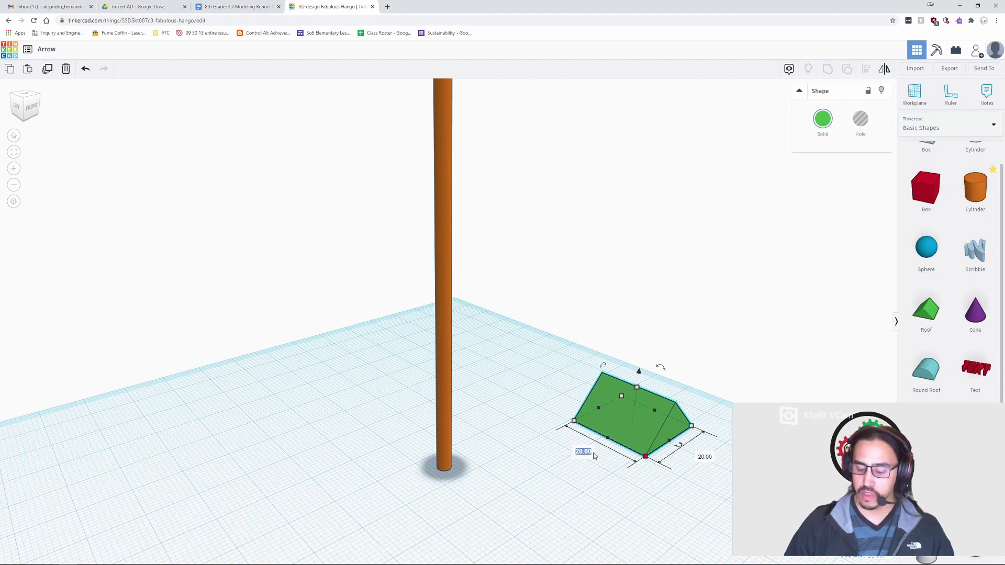
pyautogui.write('5')
pyautogui.press('Return')
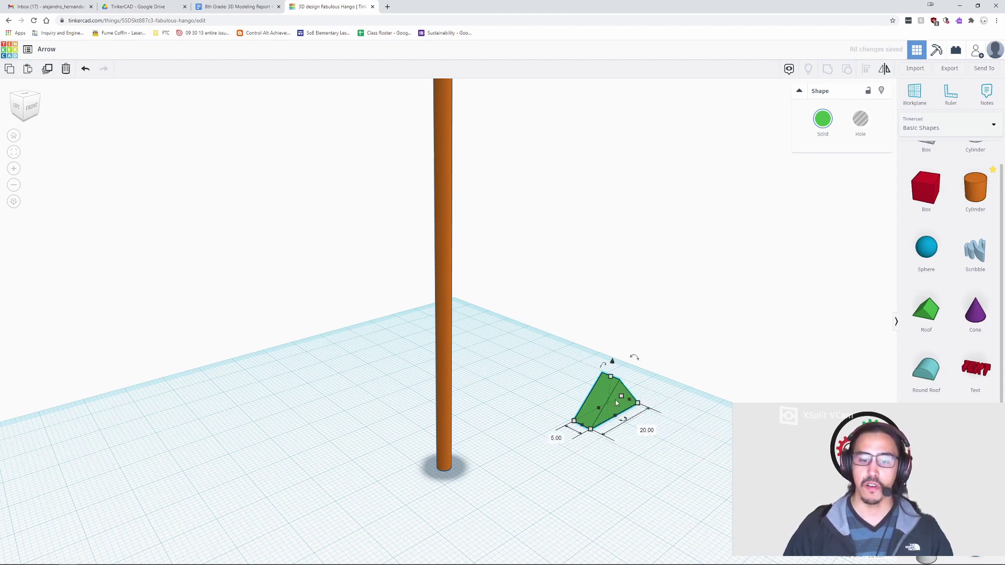
# Step: Move the roof about 16 by 5 toward the arrow and stretch its height to 15
pyautogui.moveTo(616, 402); pyautogui.dragTo(593, 433)
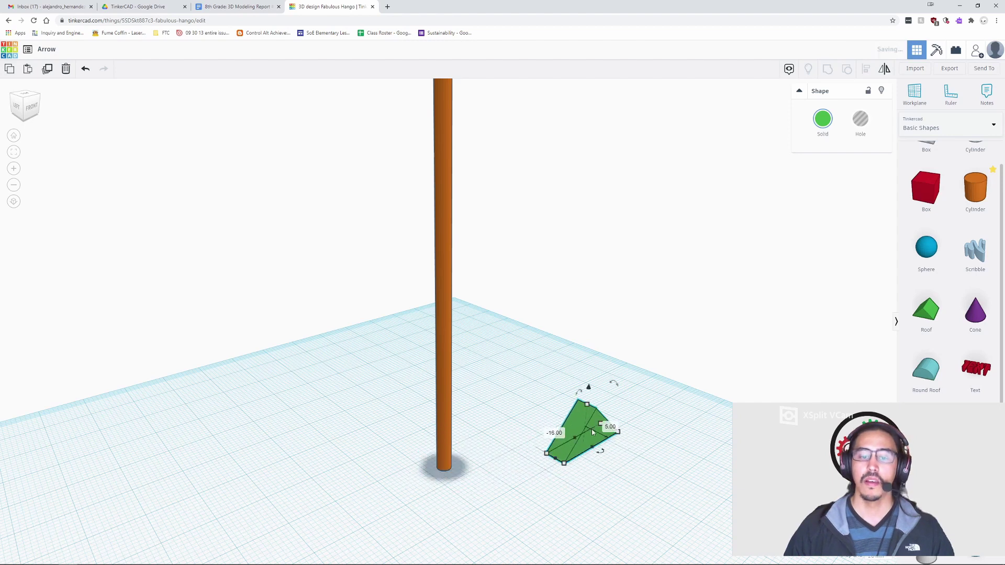
pyautogui.moveTo(662, 455); pyautogui.dragTo(530, 425, button='right')
pyautogui.scroll(-2, 648, 480)
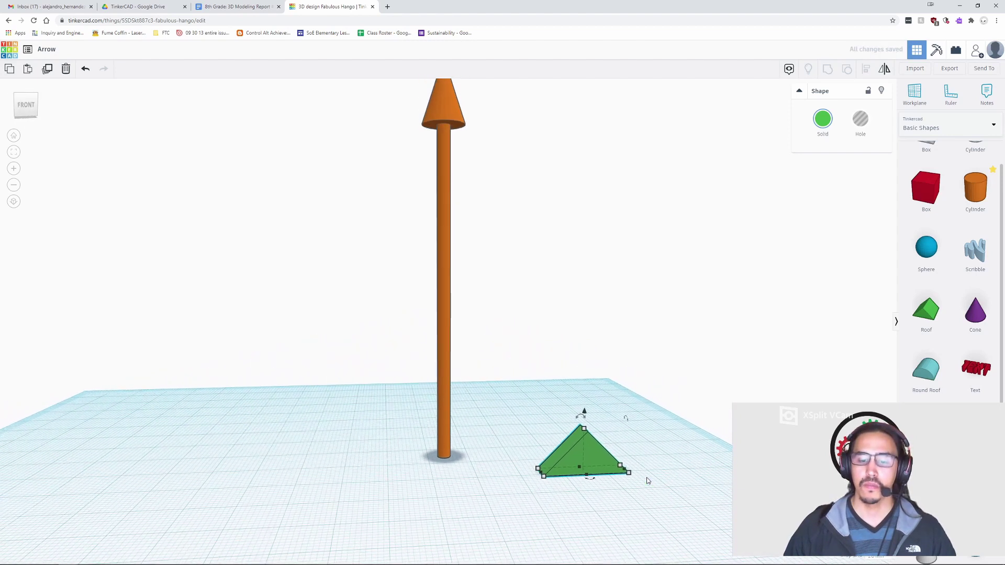
pyautogui.moveTo(648, 480); pyautogui.dragTo(605, 439, button='right')
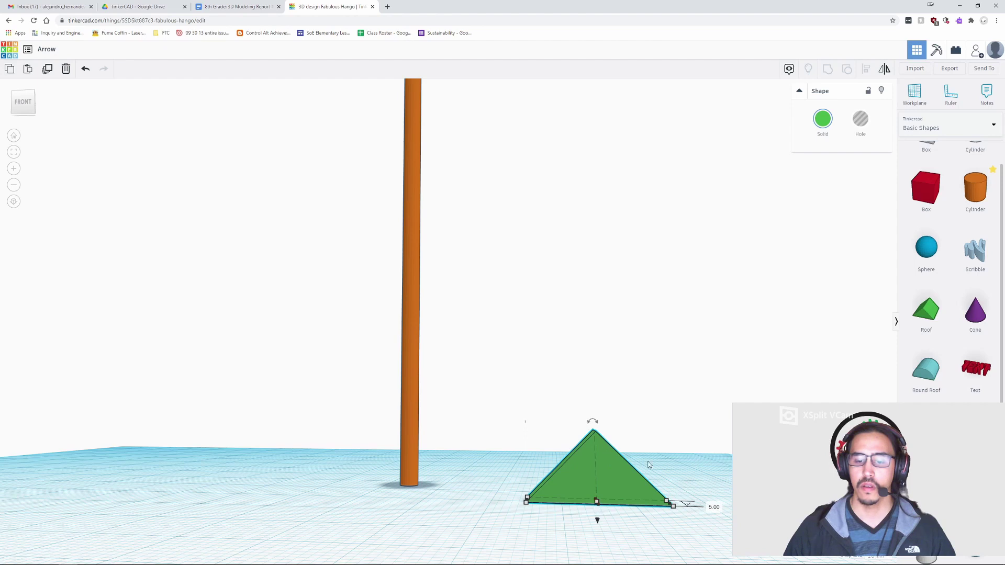
pyautogui.moveTo(648, 464); pyautogui.dragTo(639, 417, button='right')
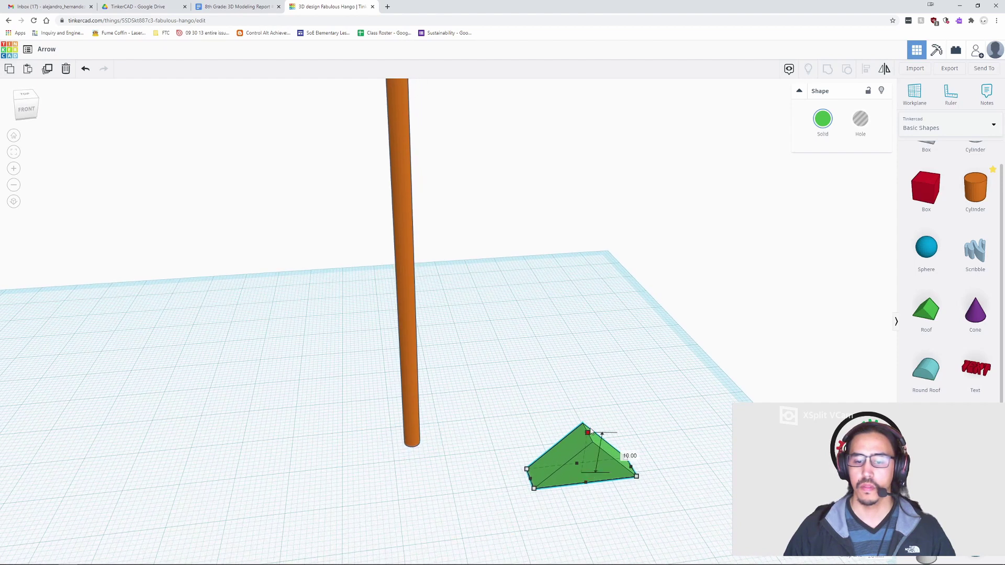
pyautogui.moveTo(589, 433); pyautogui.dragTo(593, 415)
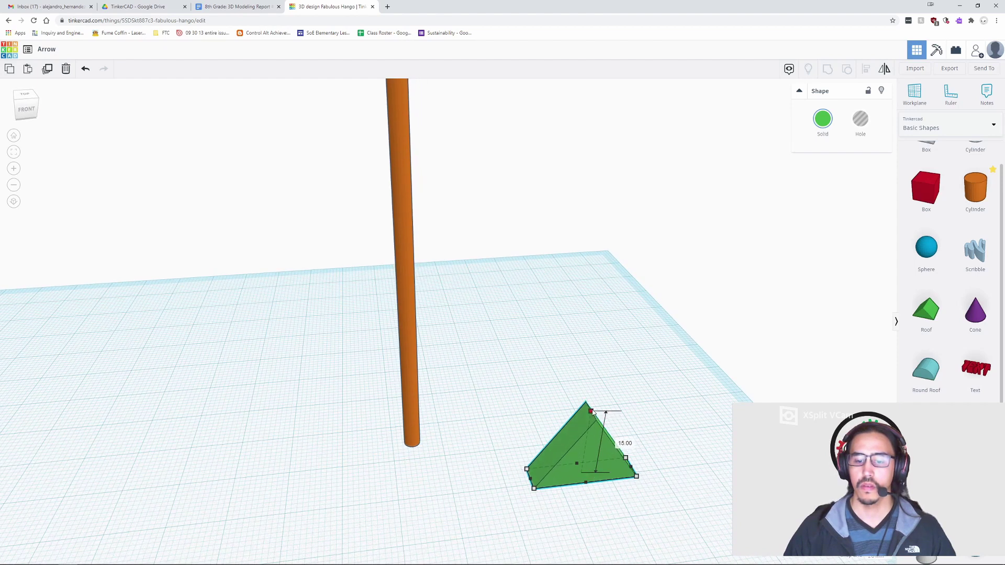
# Step: Raise the roof 5 above the workplane
pyautogui.moveTo(593, 414); pyautogui.dragTo(675, 458, button='right')
pyautogui.scroll(-2, 680, 452)
pyautogui.click(584, 437)
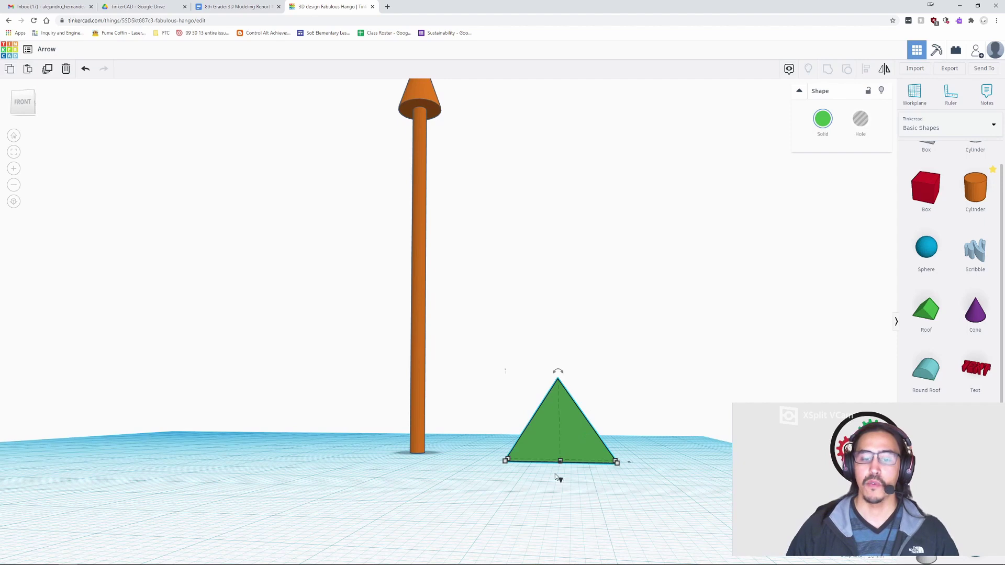
pyautogui.moveTo(563, 480); pyautogui.dragTo(570, 456)
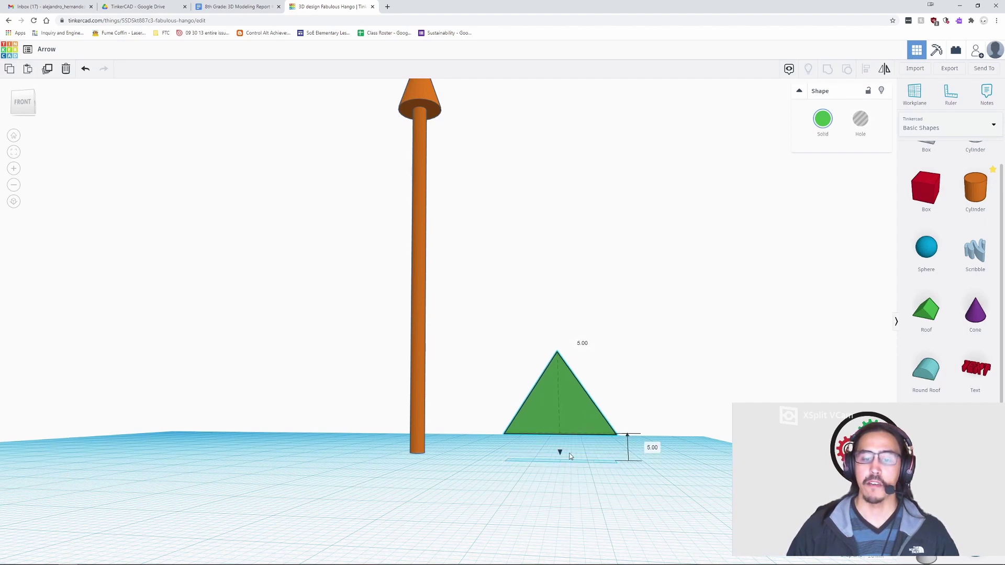
pyautogui.click(639, 470)
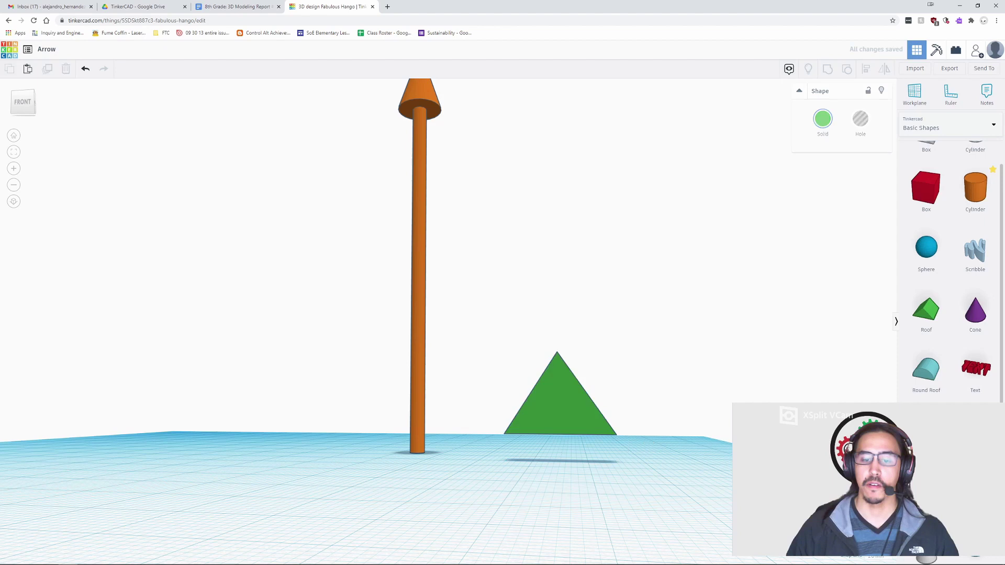
# Step: Make copies of the roof, keep one beside the original and delete the extra one
pyautogui.click(583, 430)
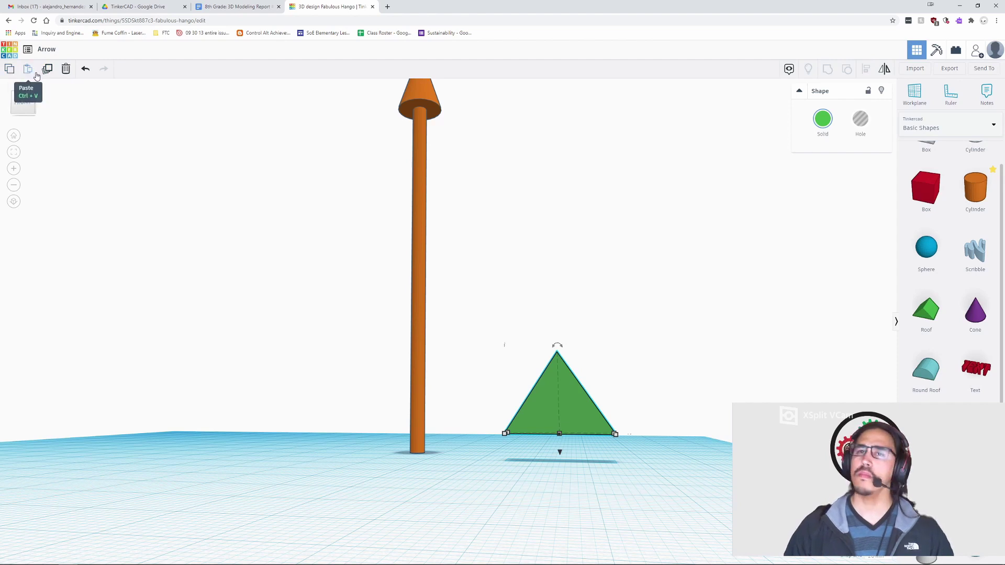
pyautogui.click(27, 69)
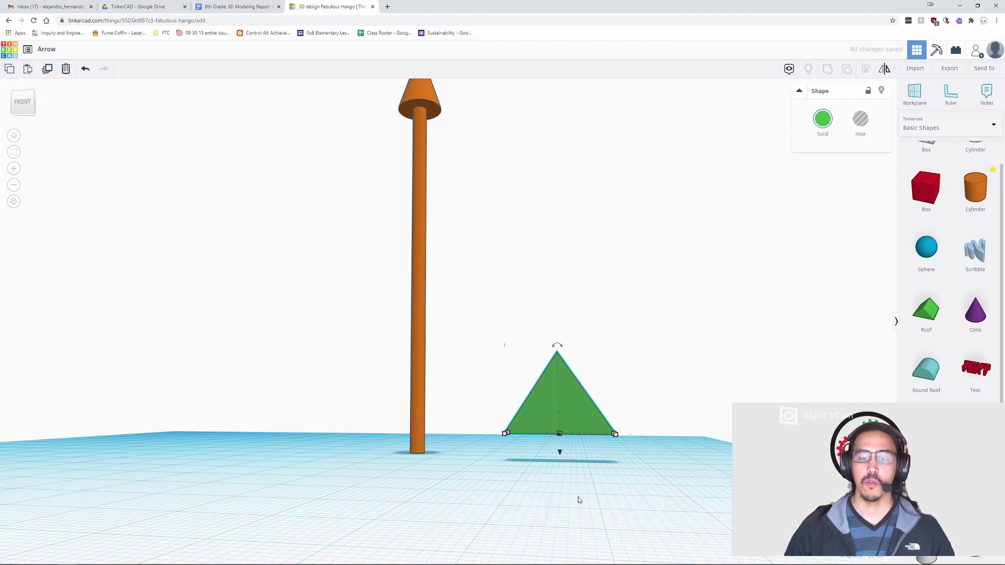
pyautogui.moveTo(579, 500); pyautogui.dragTo(573, 454, button='right')
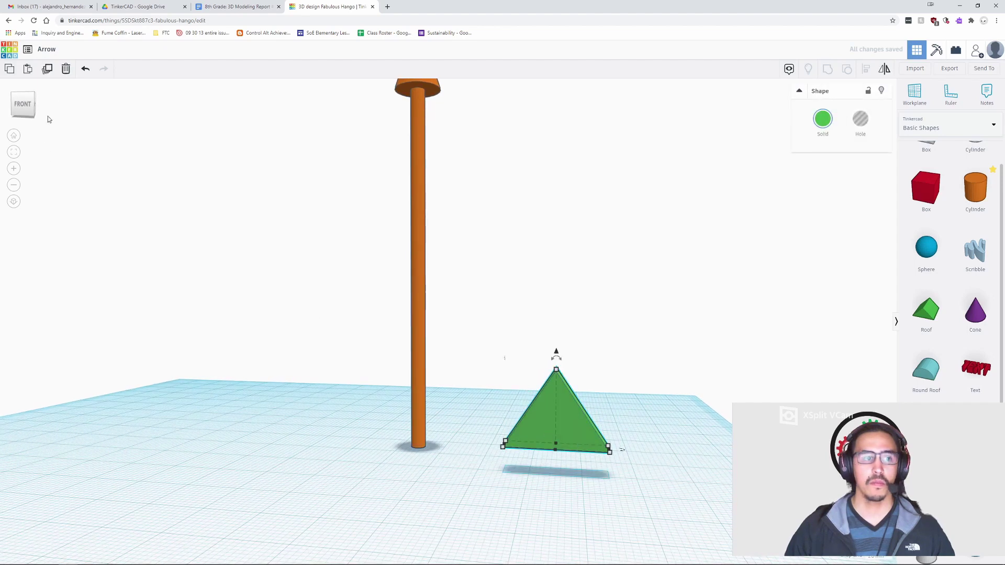
pyautogui.click(55, 74)
pyautogui.moveTo(506, 381); pyautogui.dragTo(583, 428, button='right')
pyautogui.moveTo(583, 428); pyautogui.dragTo(523, 446)
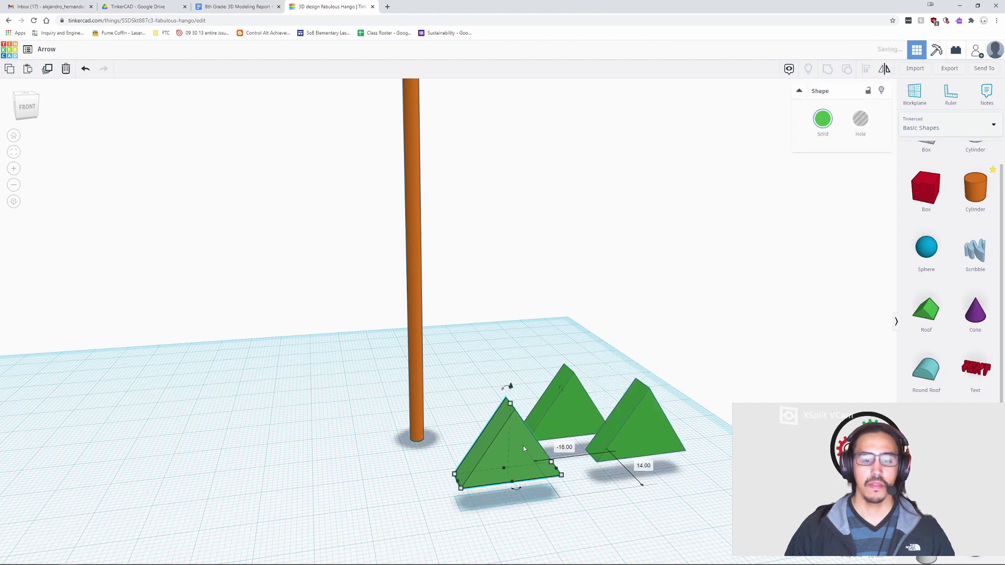
pyautogui.press('Delete')
pyautogui.click(614, 420)
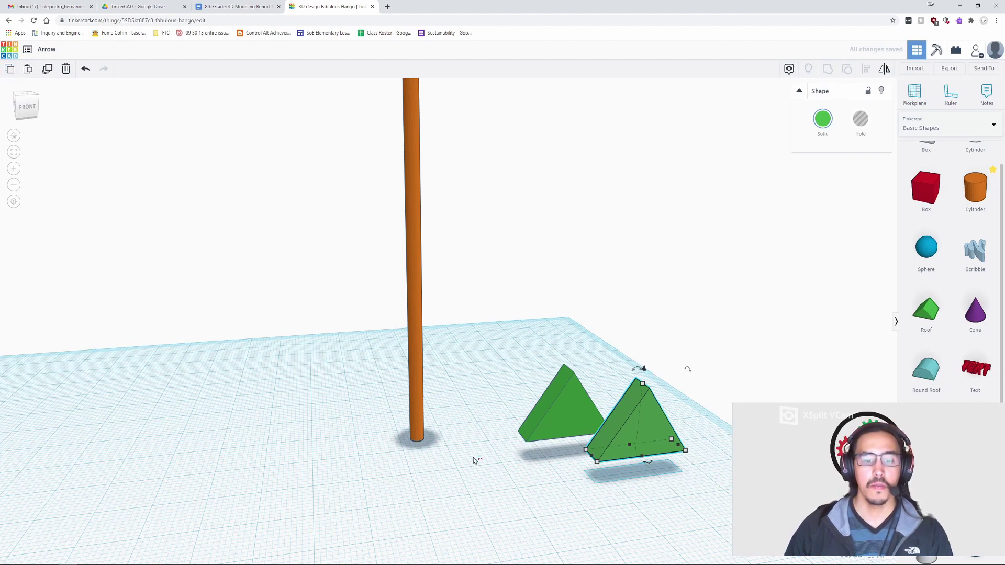
pyautogui.click(28, 69)
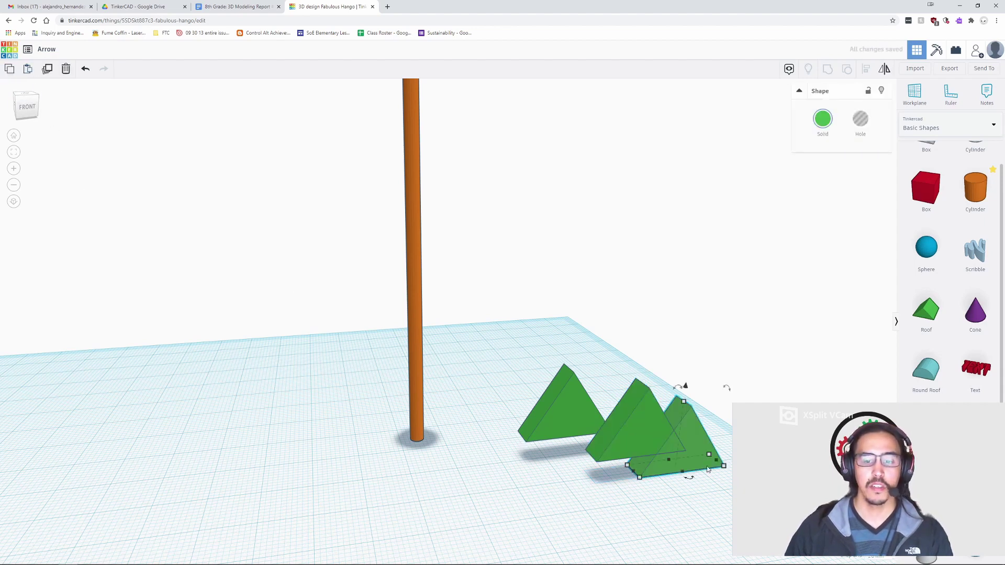
pyautogui.click(730, 488)
pyautogui.moveTo(730, 488); pyautogui.dragTo(658, 451, button='right')
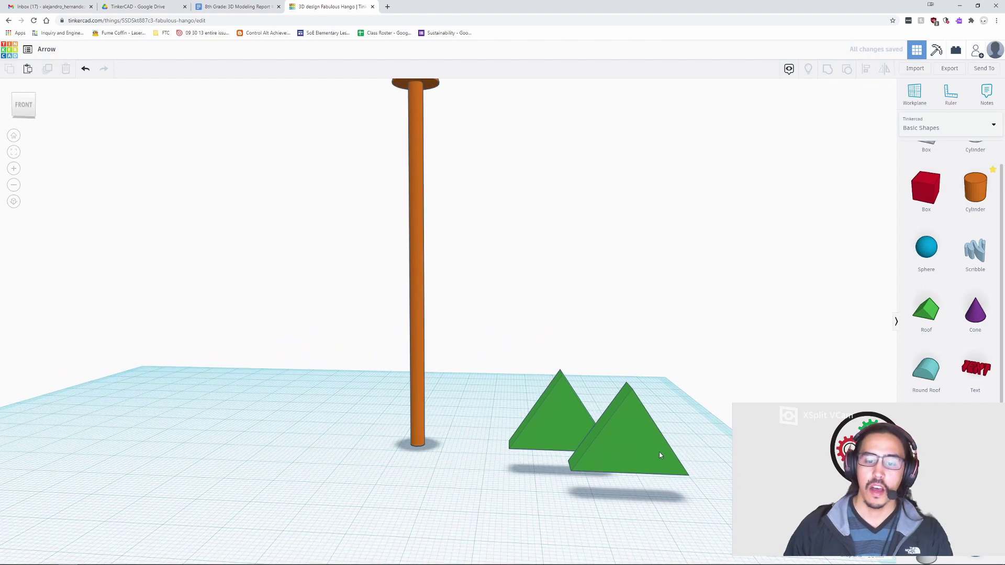
# Step: Turn the front roof copy into a hole and lower it below the solid roof's level
pyautogui.click(659, 451)
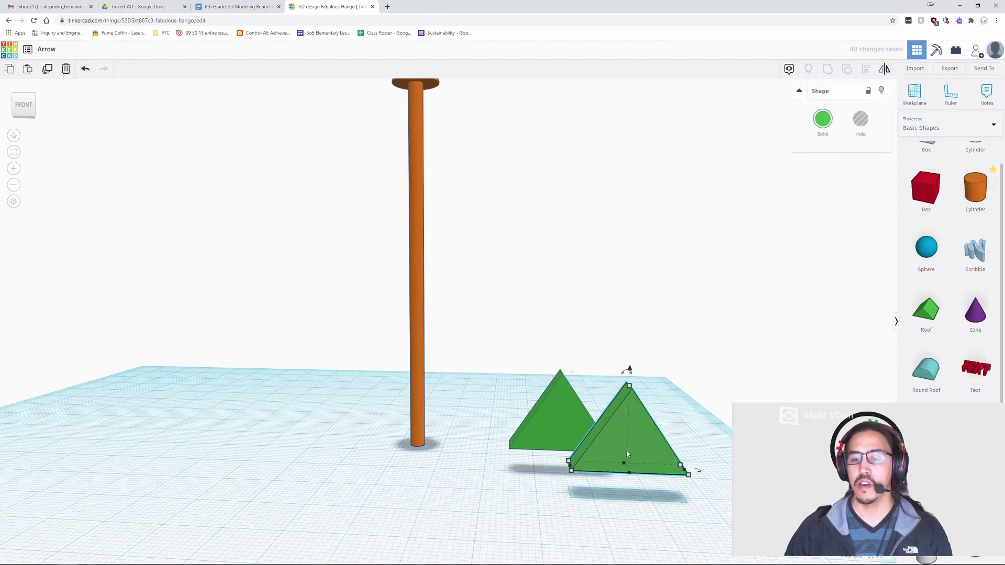
pyautogui.click(861, 119)
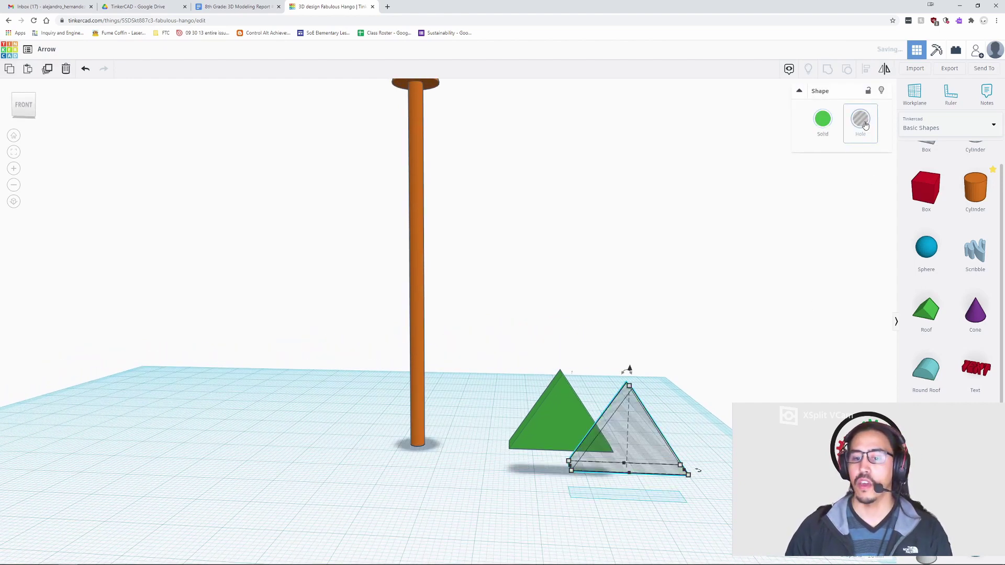
pyautogui.click(800, 284)
pyautogui.click(643, 439)
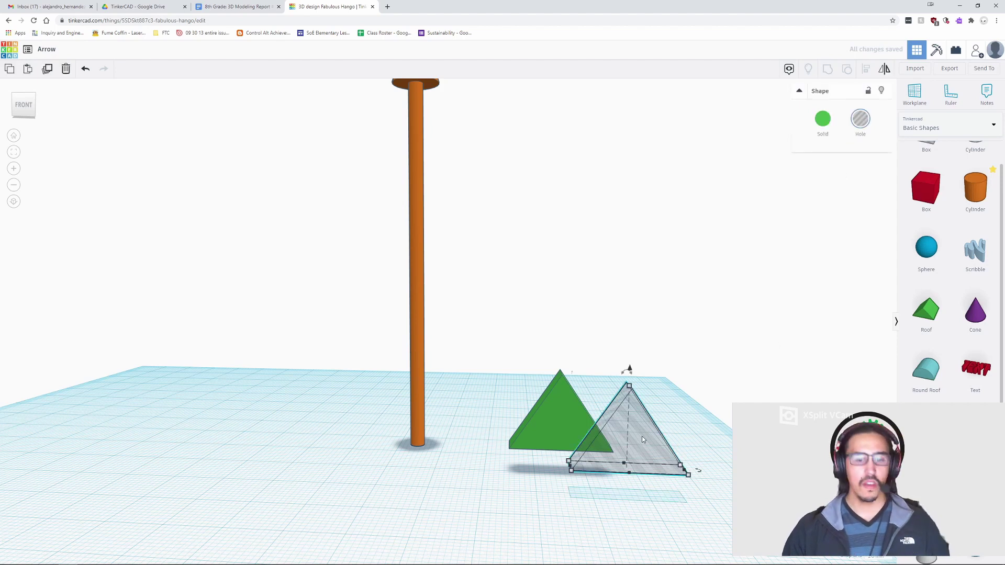
pyautogui.moveTo(630, 369); pyautogui.dragTo(633, 396)
# Step: Align the solid roof and the hole roof so they are centred on each other in both horizontal directions
pyautogui.click(569, 411)
pyautogui.keyDown('shift'); pyautogui.click(654, 460); pyautogui.keyUp('shift')
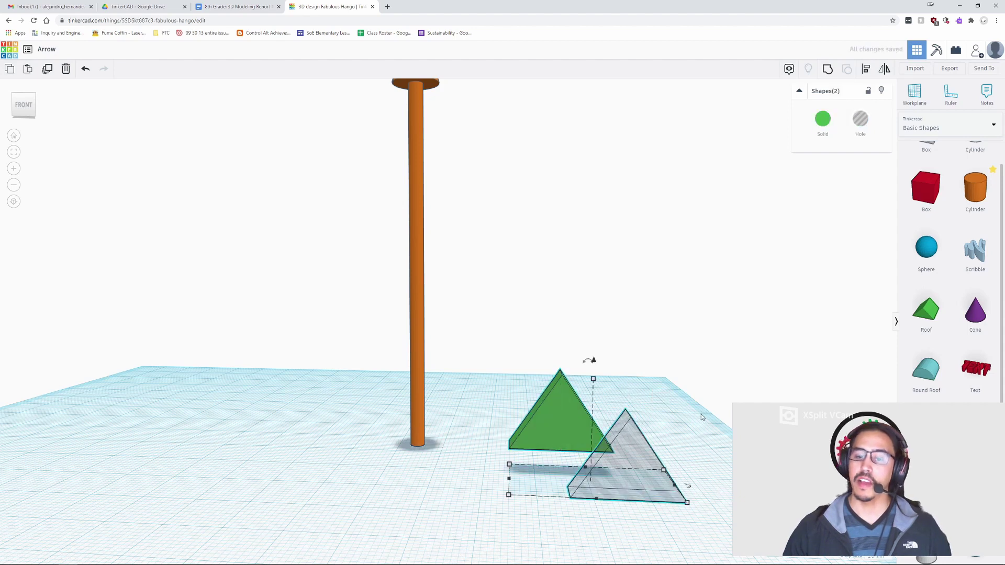
pyautogui.click(865, 70)
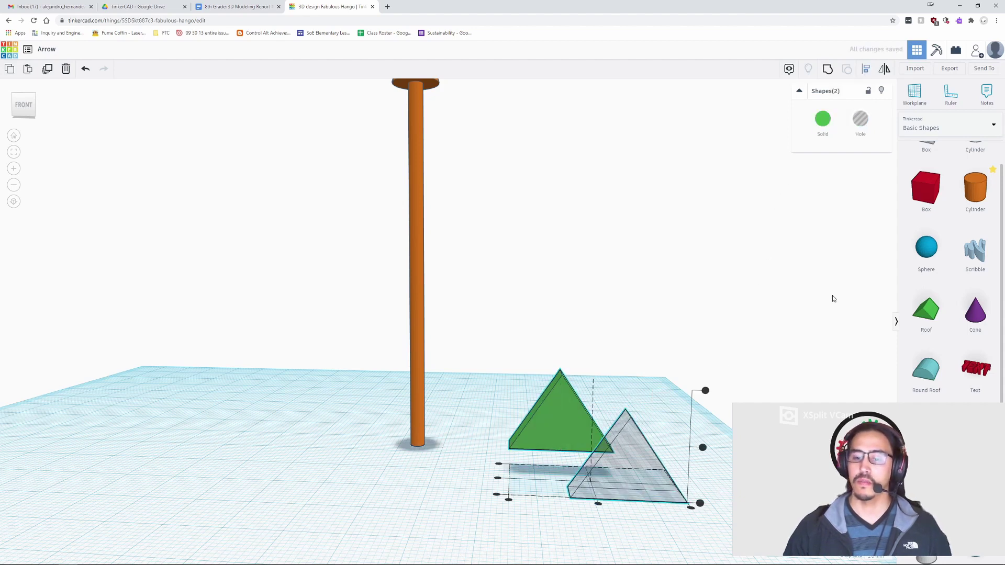
pyautogui.click(598, 505)
pyautogui.moveTo(599, 507); pyautogui.dragTo(608, 432, button='right')
pyautogui.click(535, 475)
pyautogui.click(666, 438)
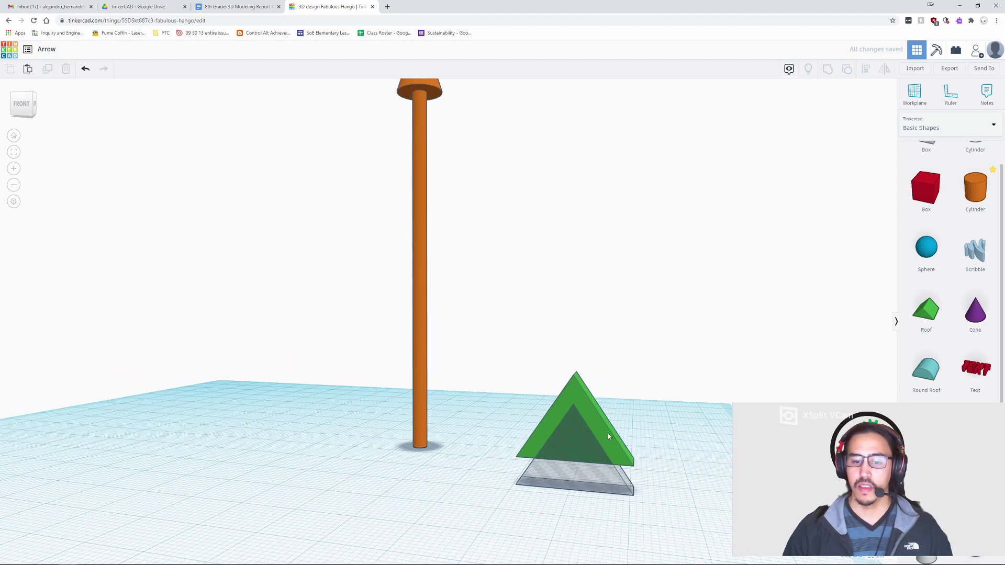
# Step: Group the solid roof with the hole roof to cut out a chevron-shaped feather
pyautogui.moveTo(518, 360); pyautogui.dragTo(653, 493)
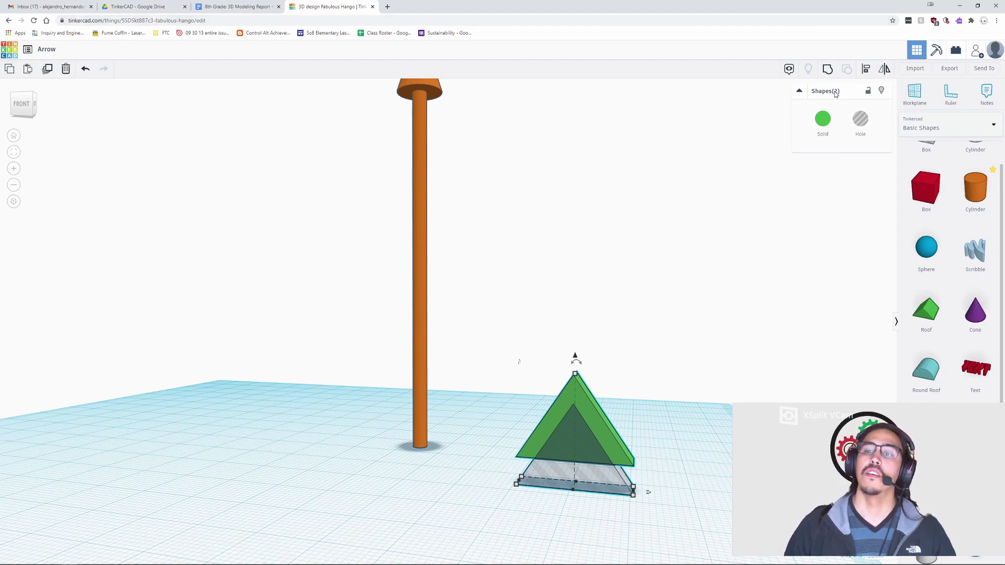
pyautogui.click(835, 73)
pyautogui.click(638, 374)
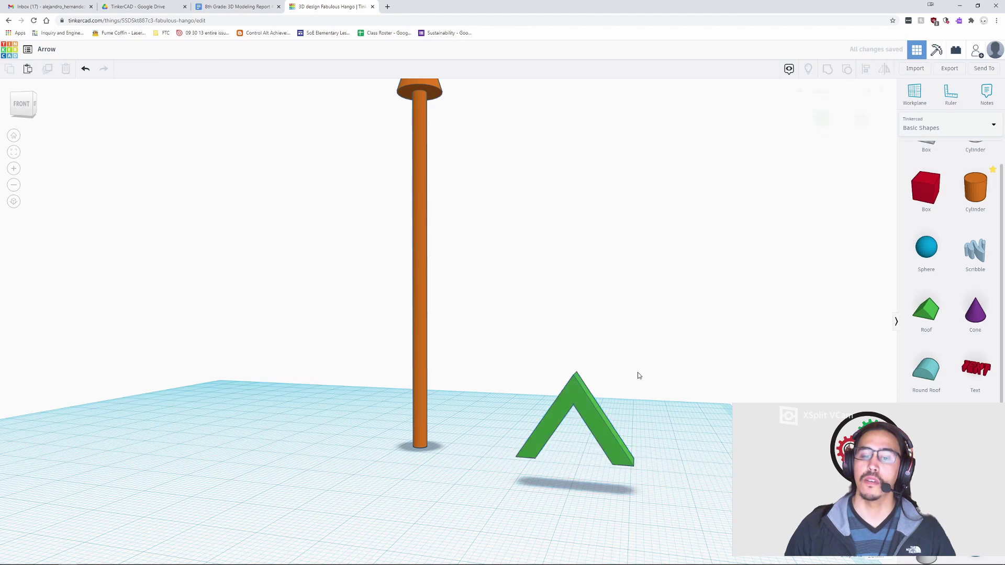
# Step: Lower the chevron feather by 5 so it sits on the workplane
pyautogui.moveTo(637, 375)
pyautogui.mouseDown(button='right')
pyautogui.moveTo(652, 402)
pyautogui.moveTo(637, 393)
pyautogui.mouseUp(button='right')
pyautogui.click(620, 405)
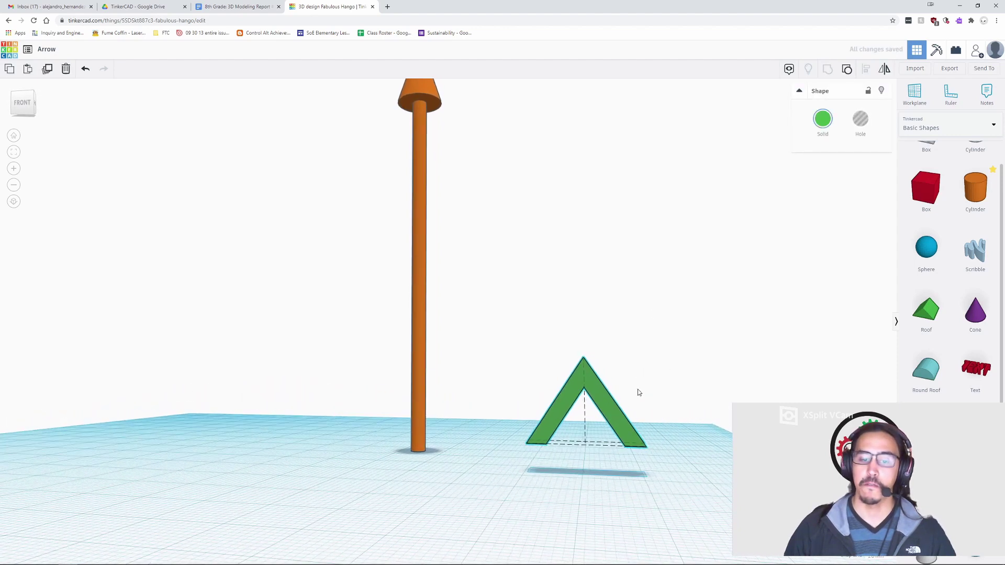
pyautogui.moveTo(626, 355); pyautogui.dragTo(623, 368, button='right')
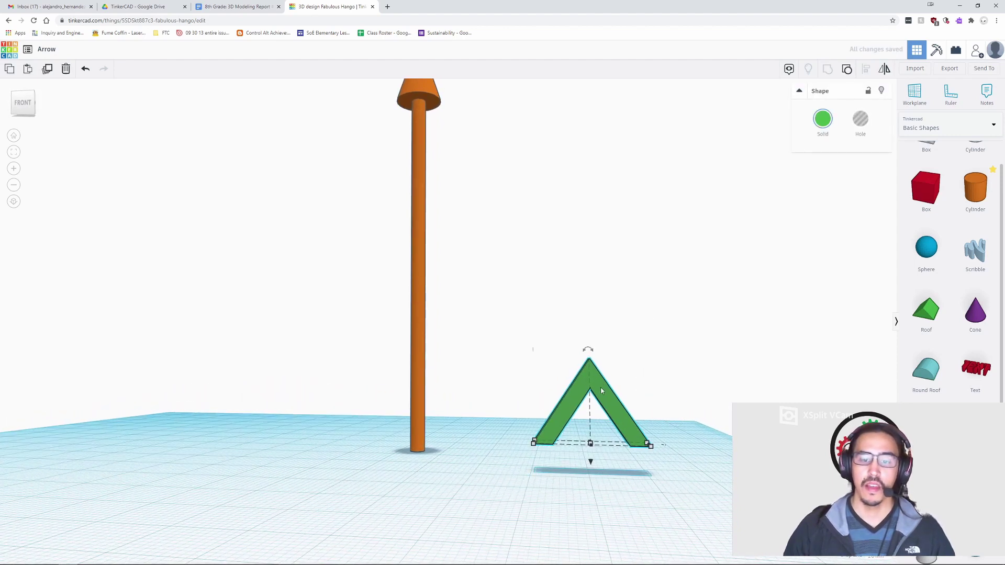
pyautogui.moveTo(591, 462); pyautogui.dragTo(588, 490)
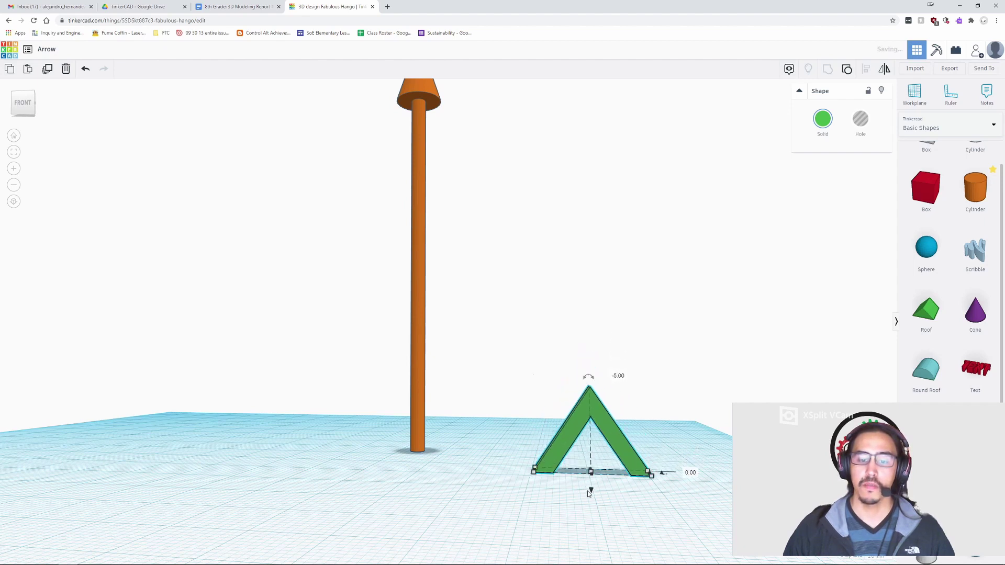
pyautogui.moveTo(674, 403); pyautogui.dragTo(654, 406, button='right')
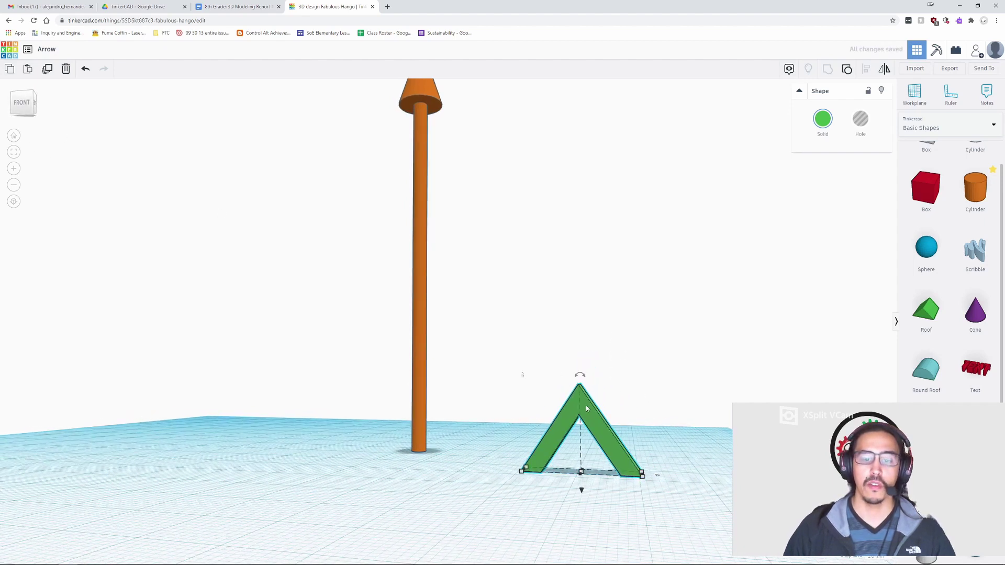
# Step: Duplicate the chevron with a vertical offset of 8 and repeat it once to stack three feathers
pyautogui.click(47, 69)
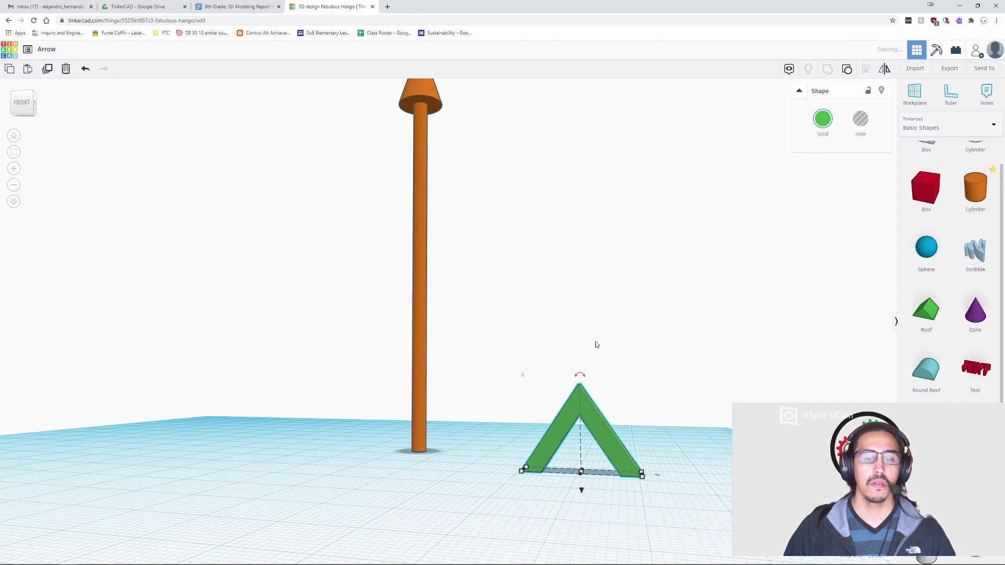
pyautogui.moveTo(581, 491); pyautogui.dragTo(580, 443)
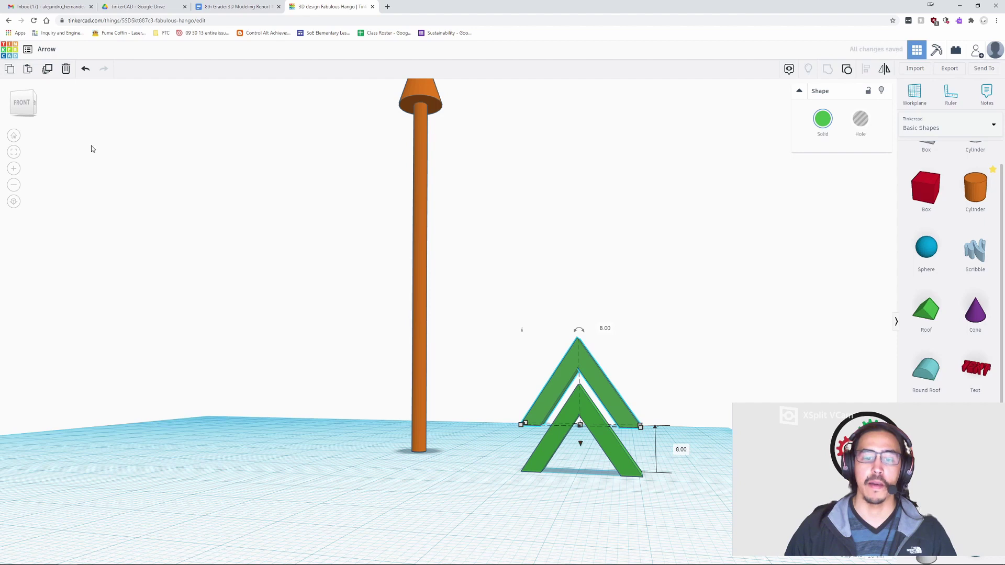
pyautogui.click(47, 68)
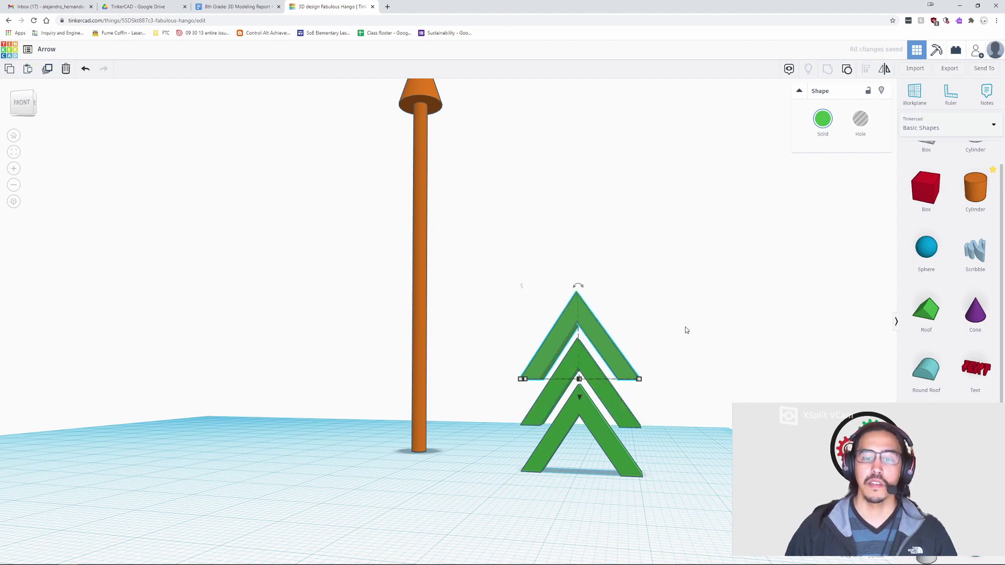
pyautogui.moveTo(685, 327); pyautogui.dragTo(701, 337, button='right')
pyautogui.click(705, 335)
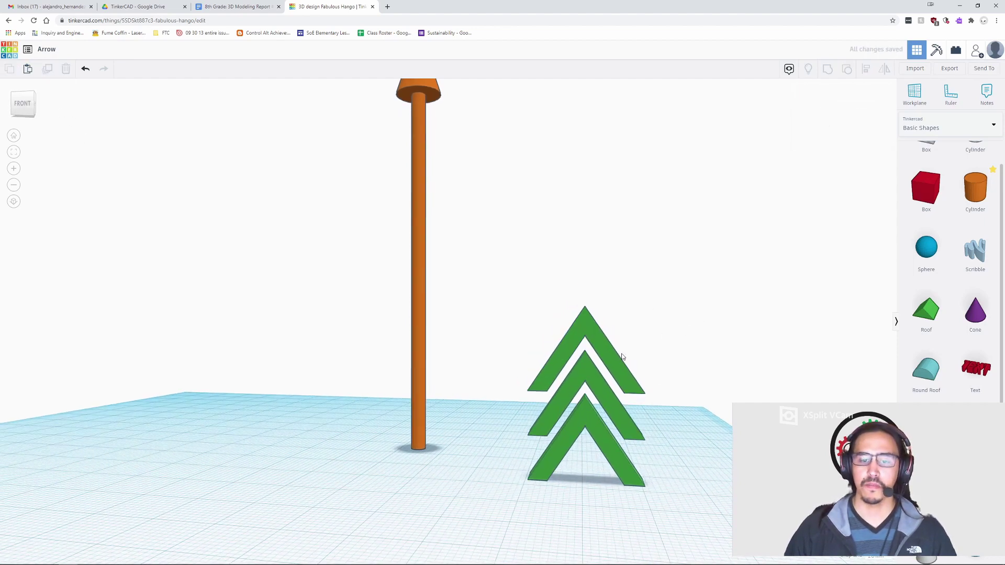
# Step: Align the three chevrons with the arrow shaft, centred in both horizontal directions
pyautogui.moveTo(504, 315); pyautogui.dragTo(587, 330, button='right')
pyautogui.moveTo(560, 299); pyautogui.dragTo(628, 380, button='right')
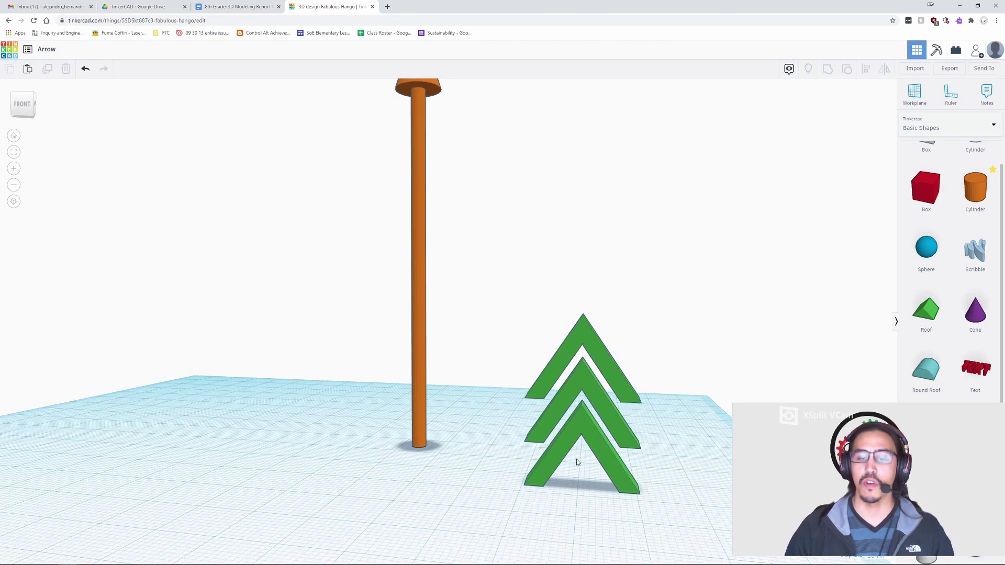
pyautogui.moveTo(543, 302); pyautogui.dragTo(650, 498)
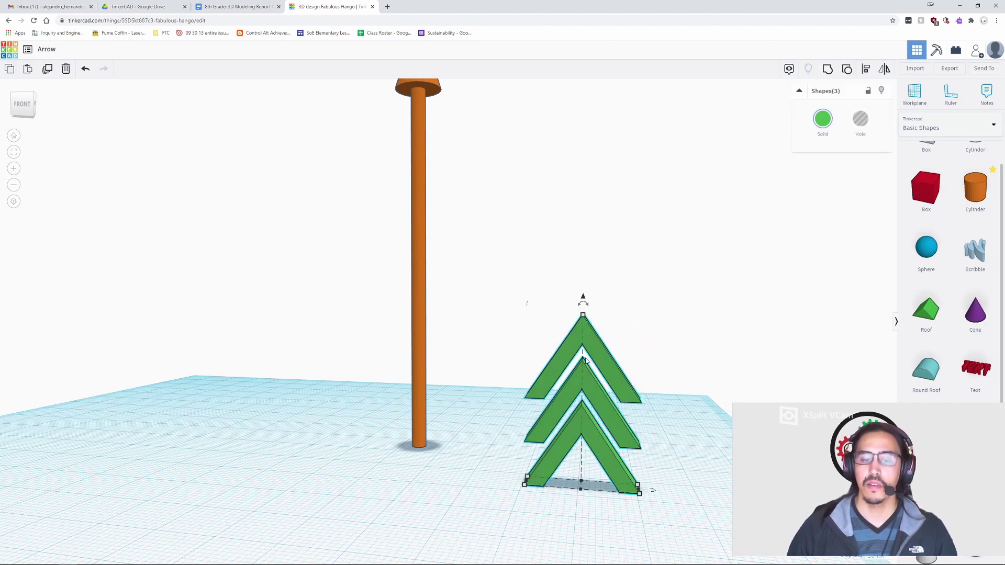
pyautogui.moveTo(507, 357); pyautogui.dragTo(563, 372, button='right')
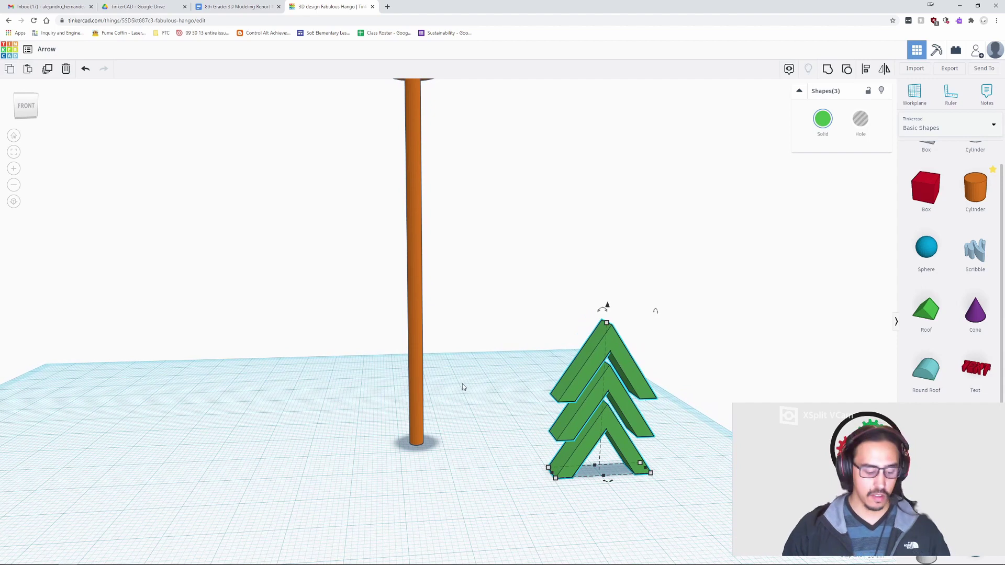
pyautogui.keyDown('shift'); pyautogui.click(420, 360); pyautogui.keyUp('shift')
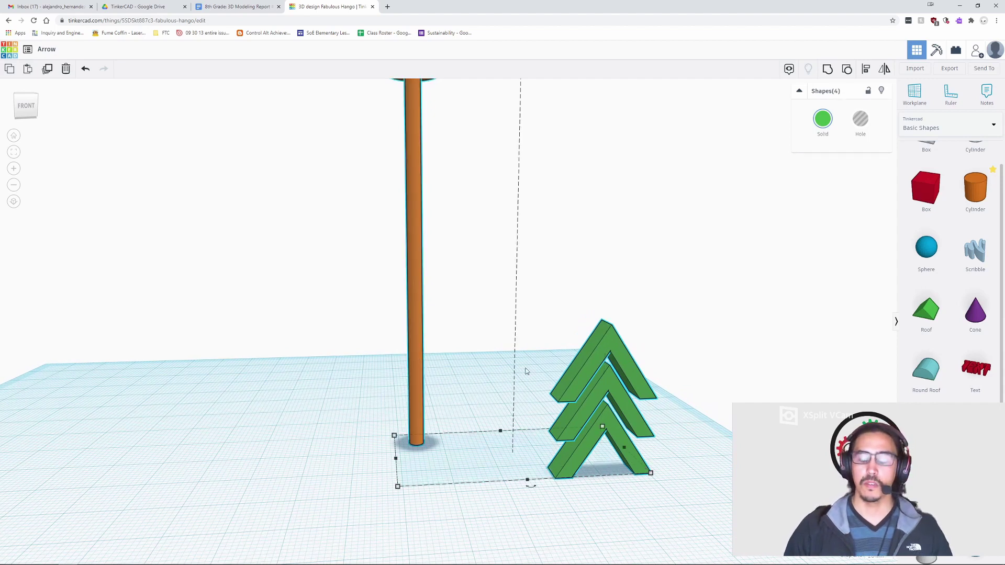
pyautogui.moveTo(684, 334); pyautogui.dragTo(674, 329, button='right')
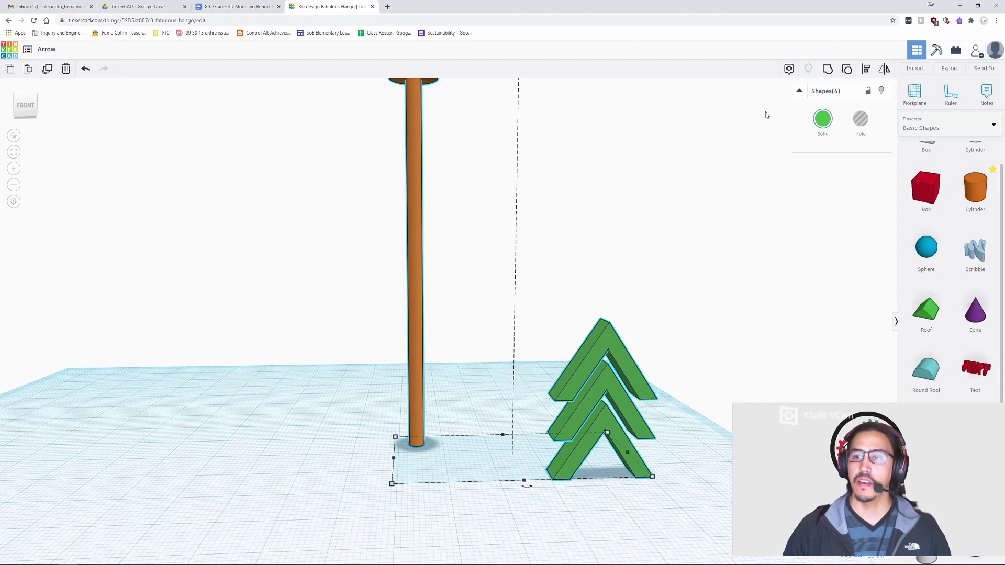
pyautogui.click(866, 68)
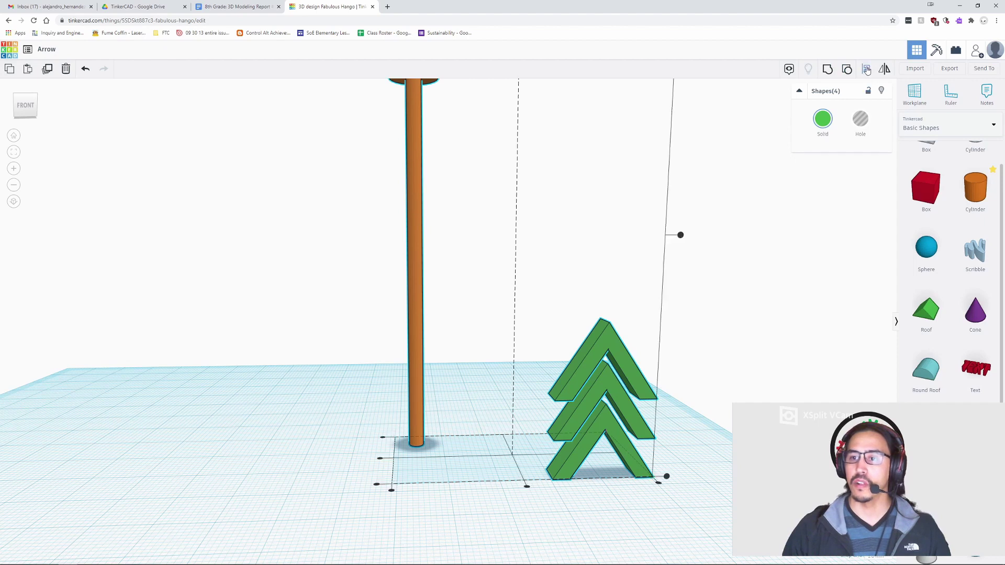
pyautogui.click(527, 488)
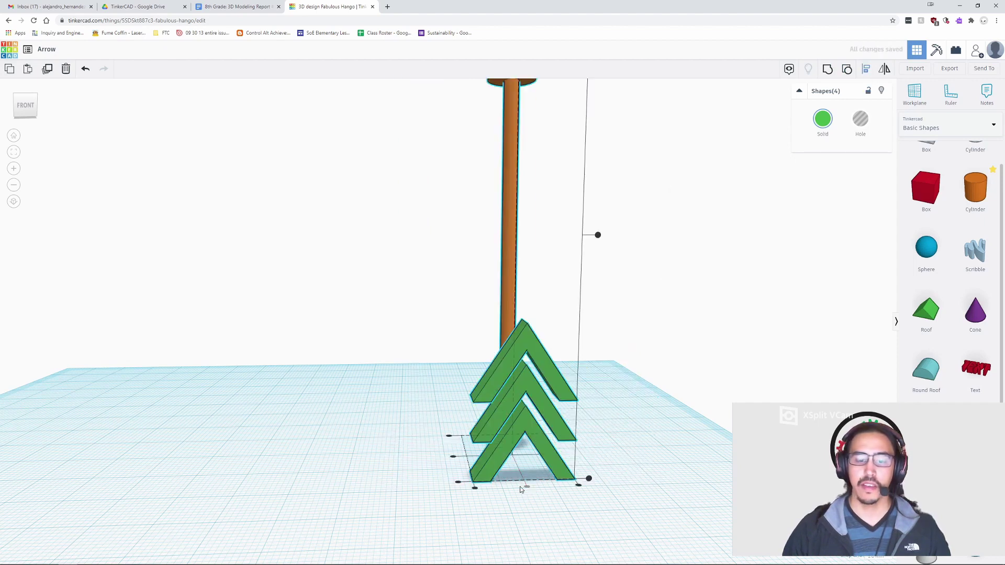
pyautogui.click(453, 459)
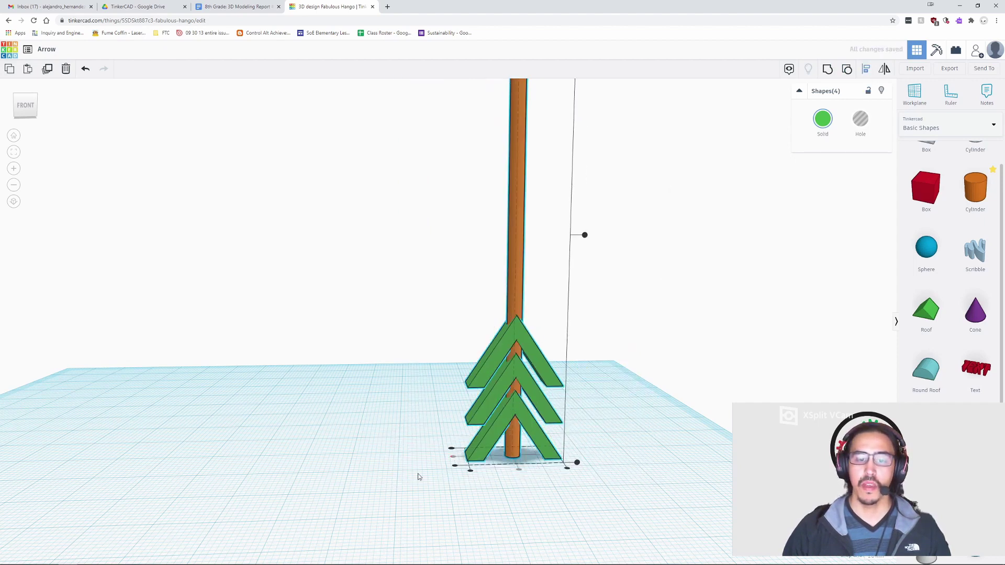
# Step: Select only the three chevron feathers and lower them by 10 along the shaft
pyautogui.moveTo(539, 399); pyautogui.dragTo(577, 375, button='right')
pyautogui.click(593, 385)
pyautogui.moveTo(559, 387); pyautogui.dragTo(545, 492)
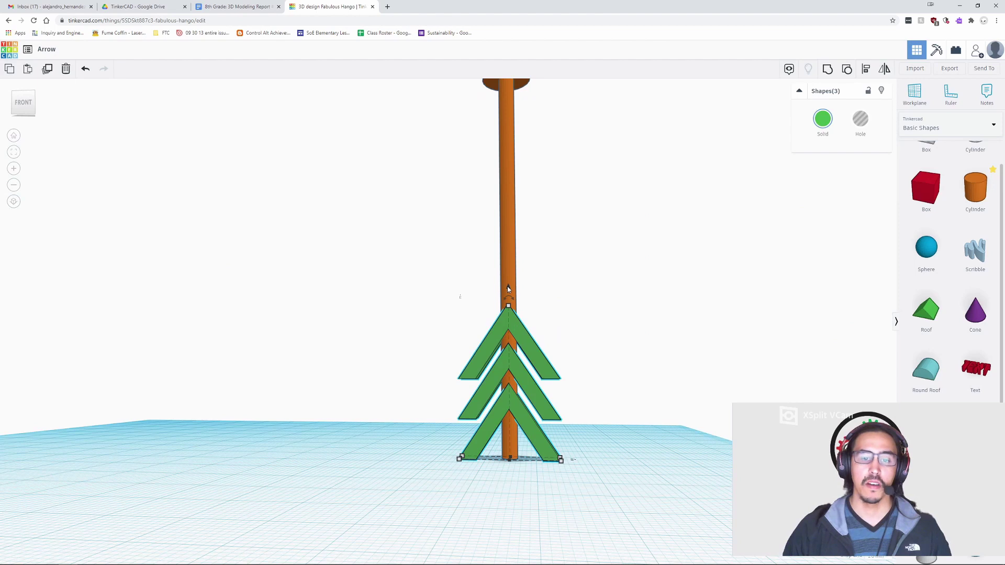
pyautogui.moveTo(508, 289); pyautogui.dragTo(508, 336)
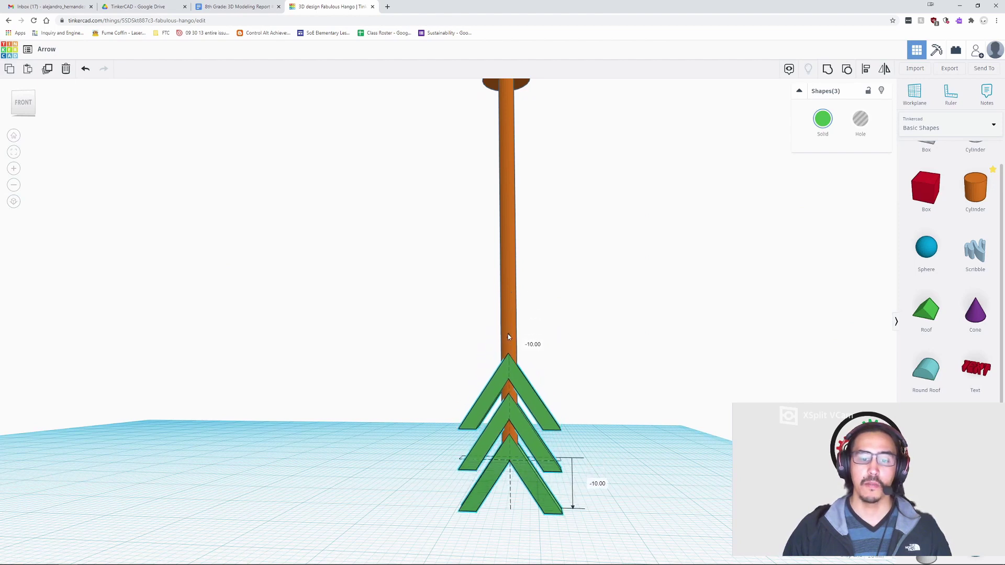
pyautogui.moveTo(575, 341); pyautogui.dragTo(575, 361, button='right')
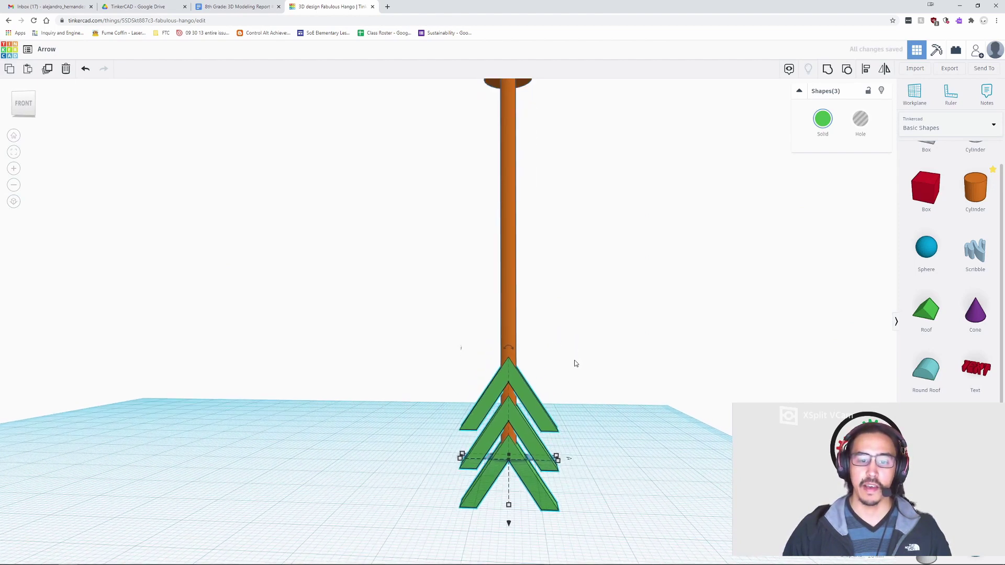
# Step: Select the arrow together with all three feathers and group them into one shape
pyautogui.scroll(-3, 575, 363)
pyautogui.moveTo(596, 420); pyautogui.dragTo(434, 293)
pyautogui.click(615, 391)
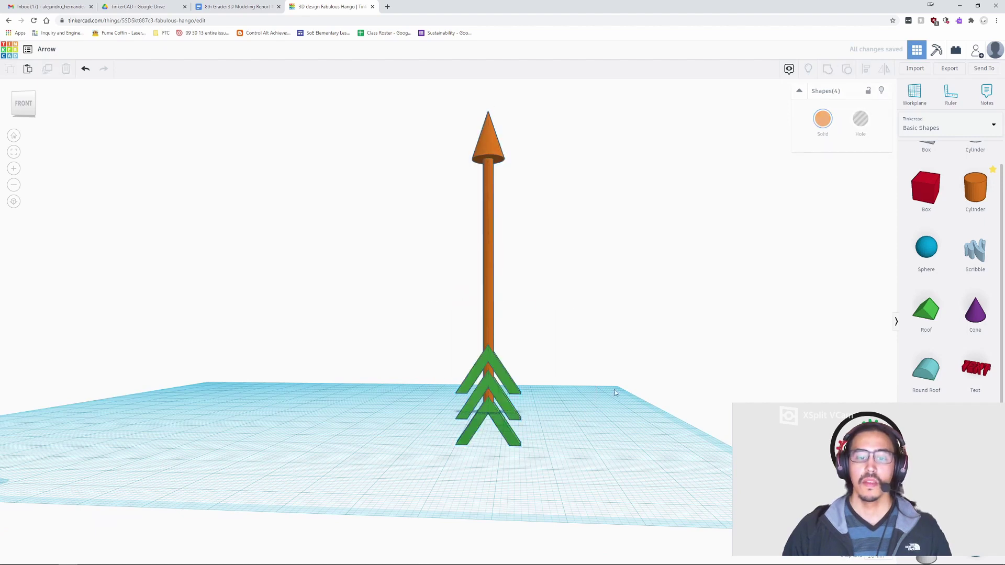
pyautogui.moveTo(606, 433); pyautogui.dragTo(448, 109)
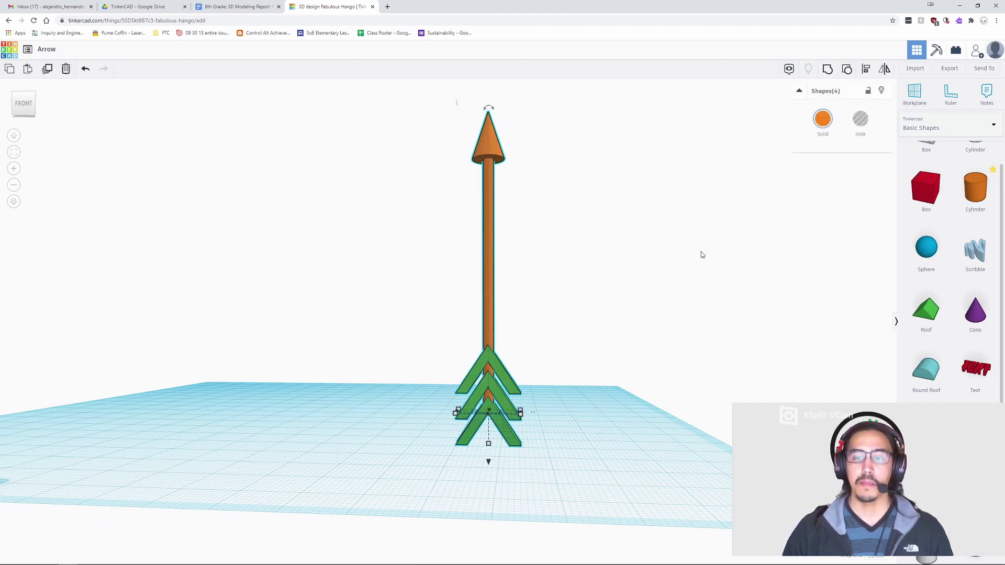
pyautogui.click(827, 69)
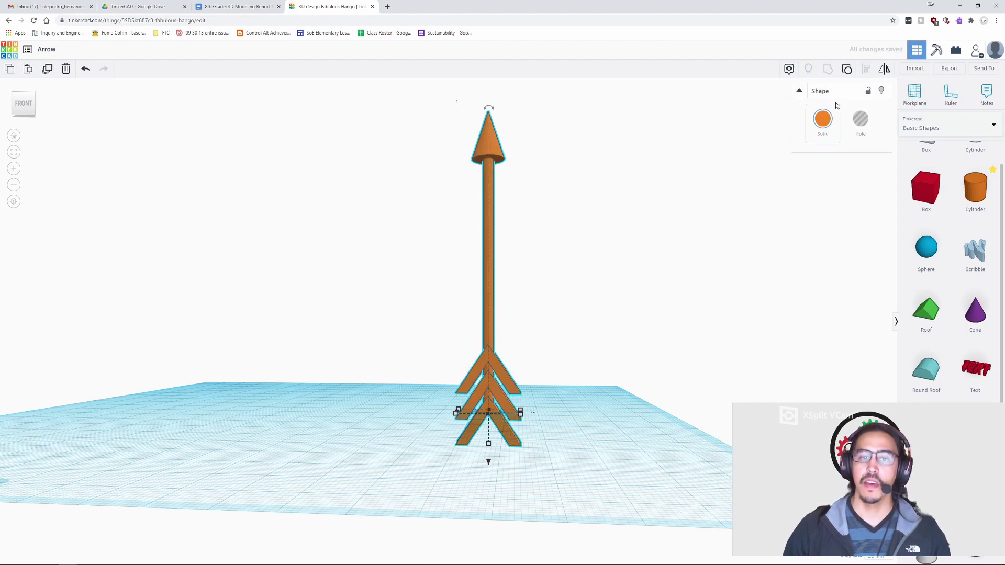
# Step: Change the grouped arrow's solid colour to white
pyautogui.click(823, 118)
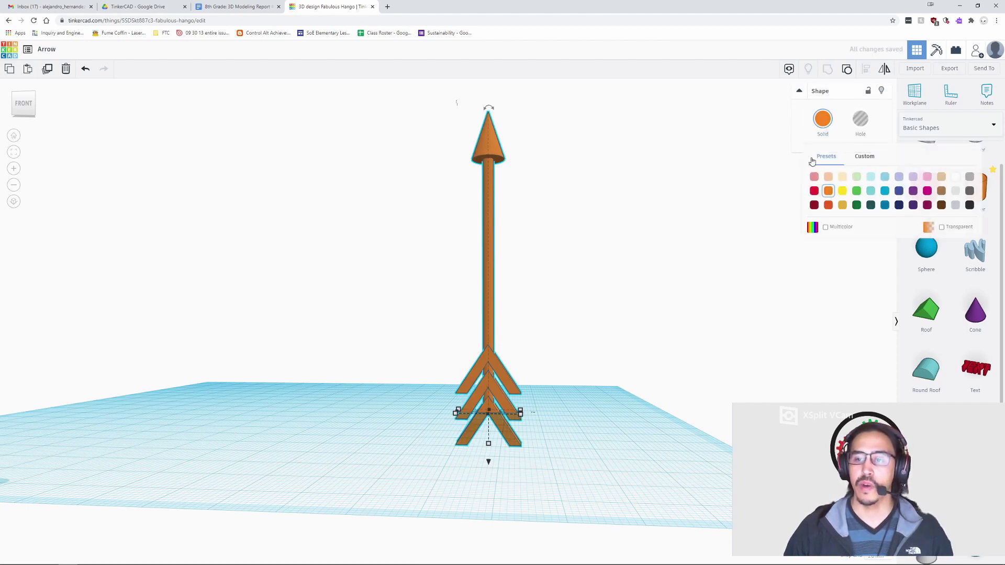
pyautogui.click(958, 181)
pyautogui.click(637, 269)
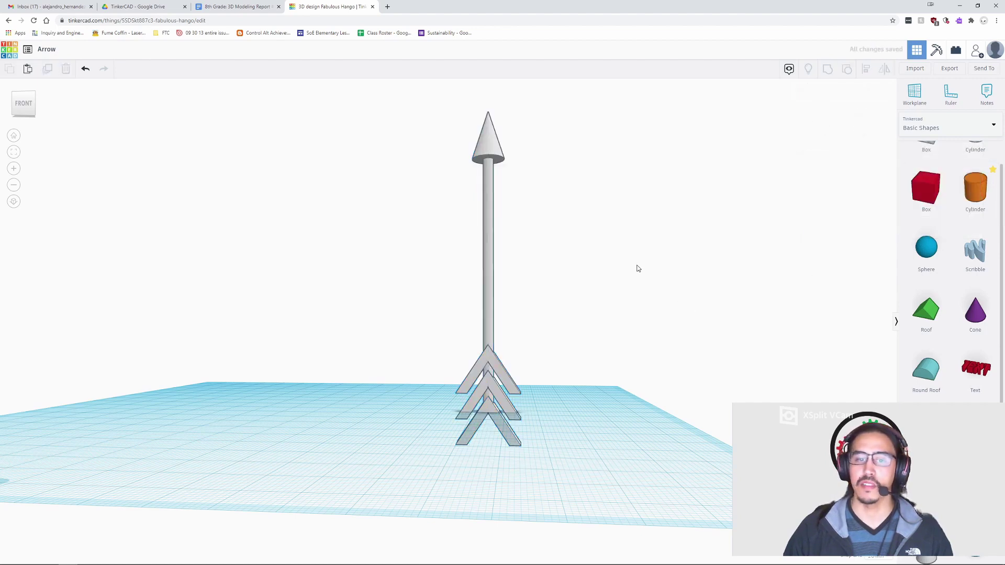
# Step: Raise the whole arrow so its feathers no longer hang below the workplane
pyautogui.moveTo(636, 269); pyautogui.dragTo(520, 209, button='right')
pyautogui.click(485, 201)
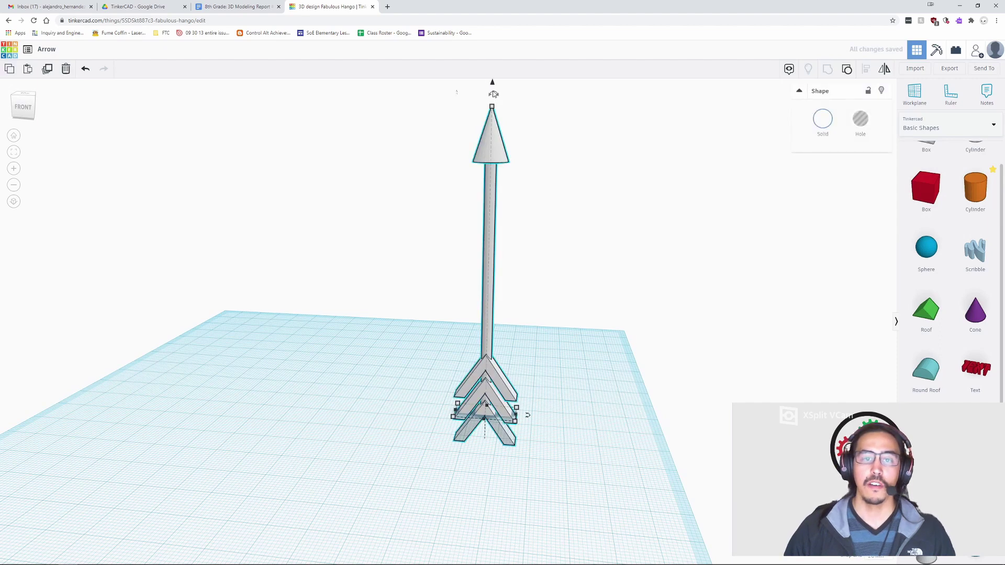
pyautogui.moveTo(495, 75); pyautogui.dragTo(492, 49)
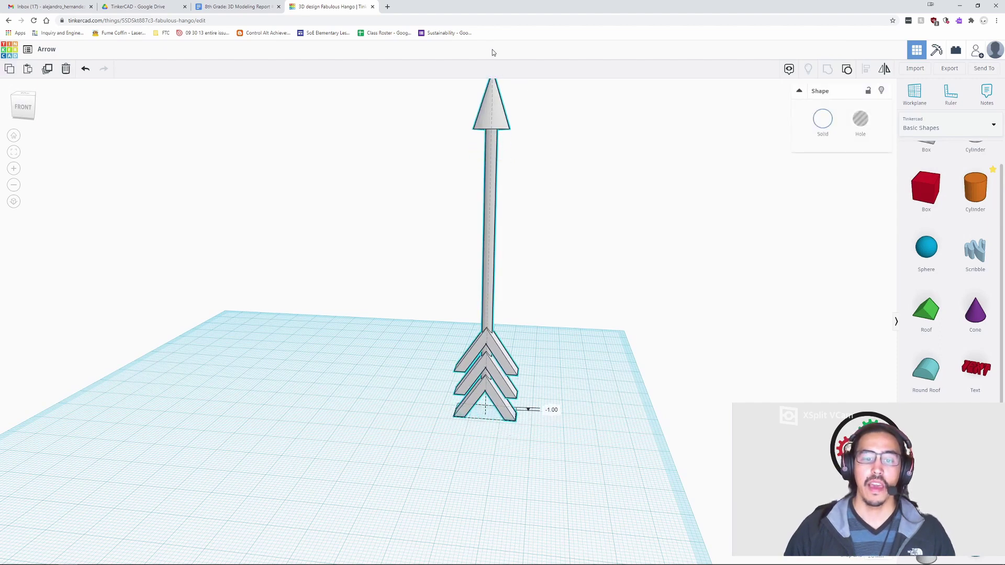
pyautogui.moveTo(533, 170); pyautogui.dragTo(537, 181, button='right')
pyautogui.scroll(-3, 538, 180)
pyautogui.scroll(2, 545, 183)
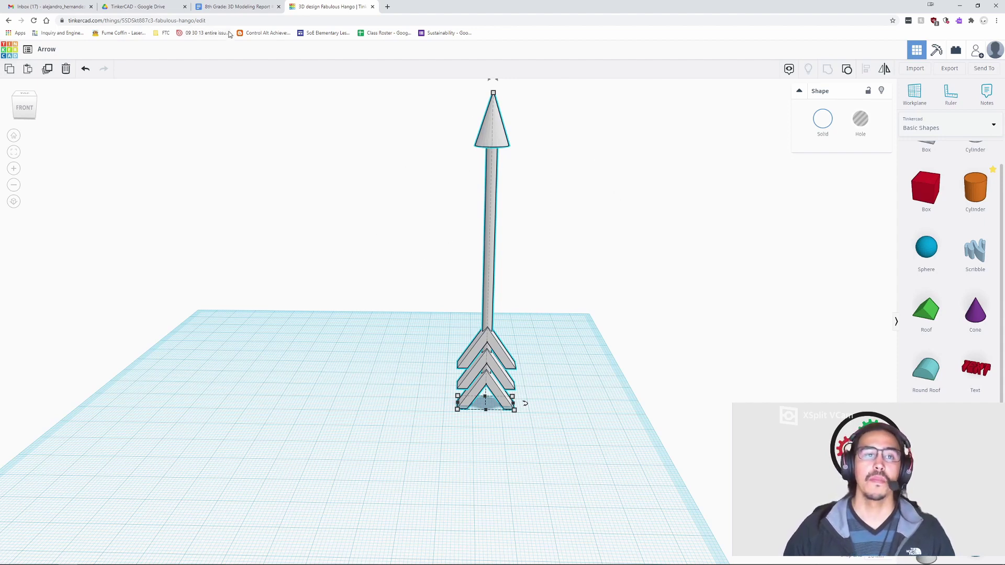
# Step: Look at the Model #1: Arrow picture area in the 8th Grade: 3D Modeling Report #2 document, and return to the Tinkercad design
pyautogui.click(236, 6)
pyautogui.scroll(-8, 566, 256)
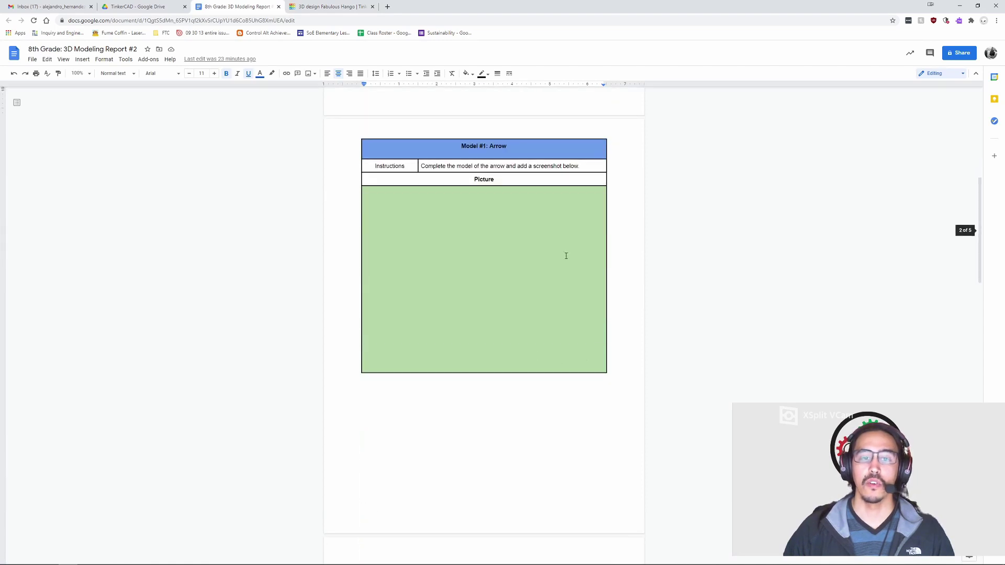
pyautogui.click(478, 285)
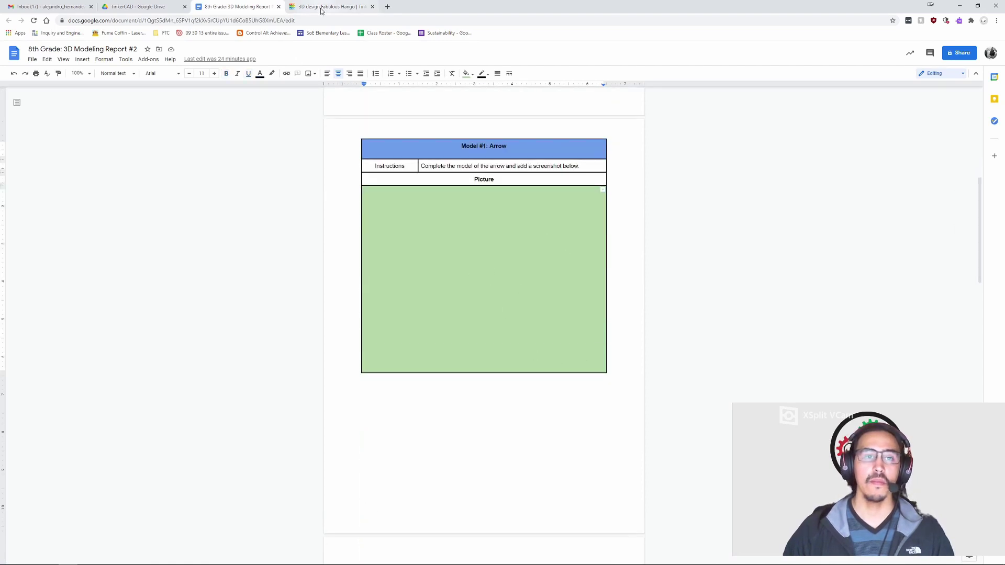
pyautogui.click(321, 7)
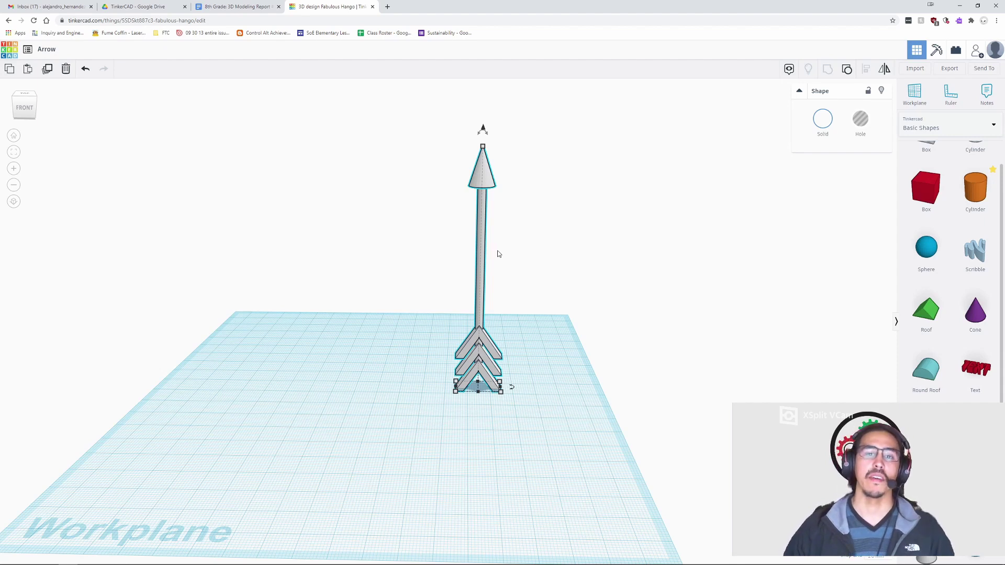
# Step: Move the arrow on the workplane and start creating a reusable shape from it in the Shapes Collection
pyautogui.moveTo(482, 211); pyautogui.dragTo(440, 219)
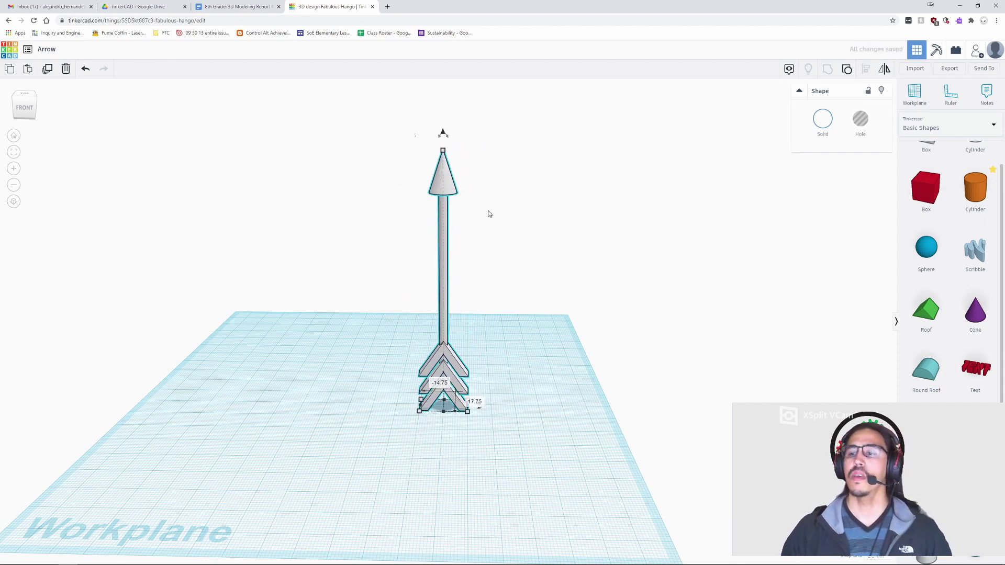
pyautogui.click(956, 130)
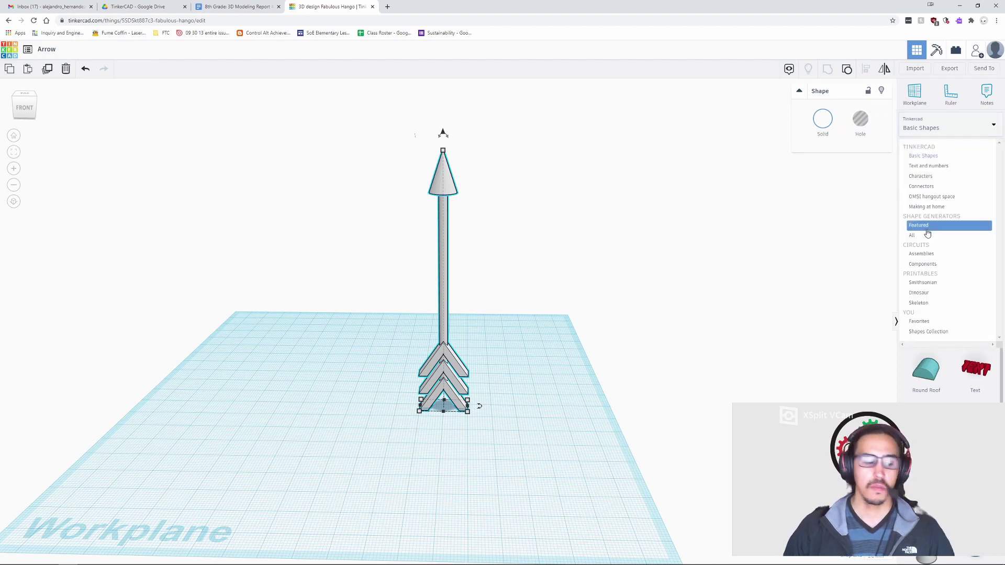
pyautogui.click(945, 333)
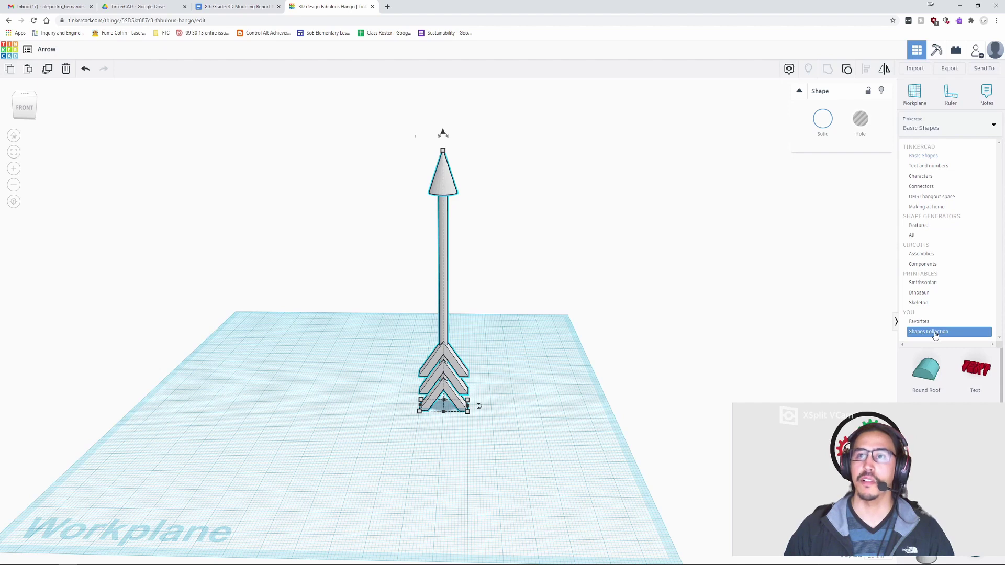
pyautogui.click(936, 335)
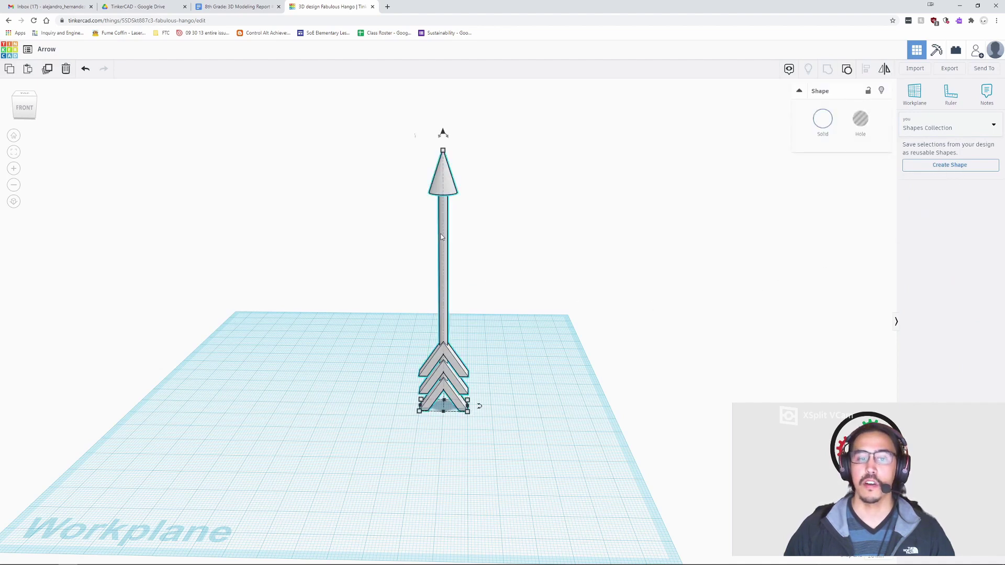
pyautogui.click(964, 167)
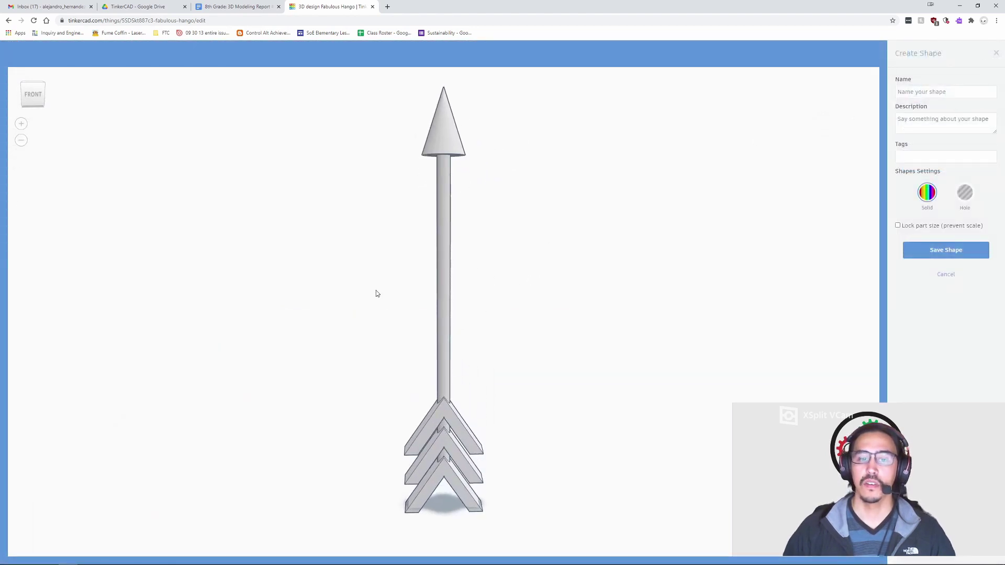
# Step: Name the reusable shape Arrow, leave its description and tags empty, and save it
pyautogui.click(922, 92)
pyautogui.write('AZ')
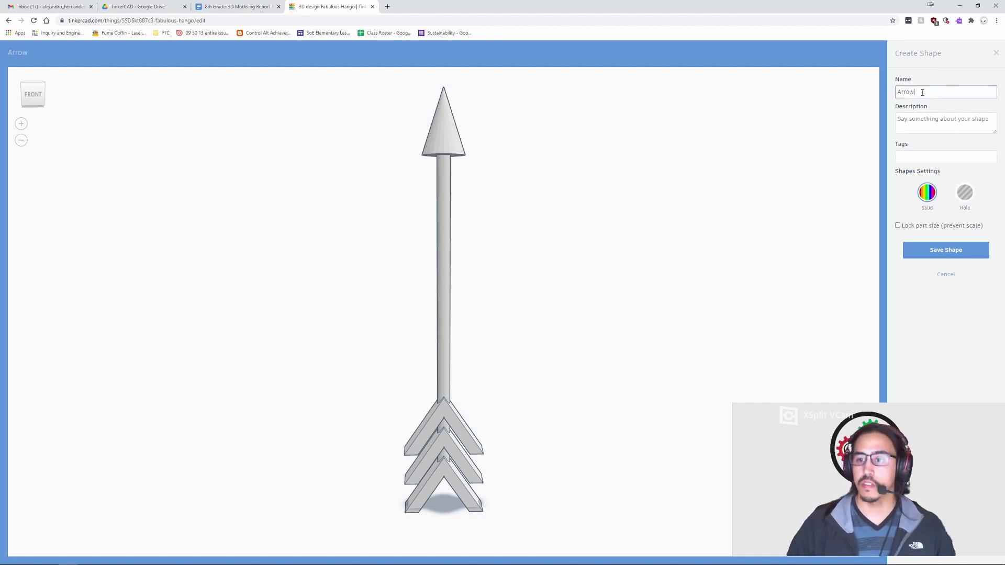
pyautogui.click(938, 126)
pyautogui.click(936, 156)
pyautogui.click(930, 129)
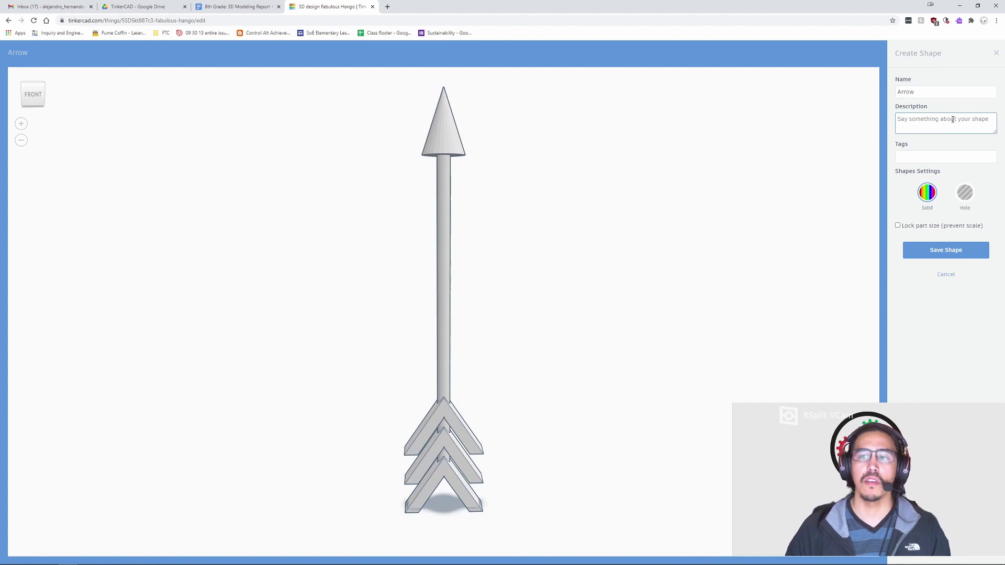
pyautogui.click(942, 157)
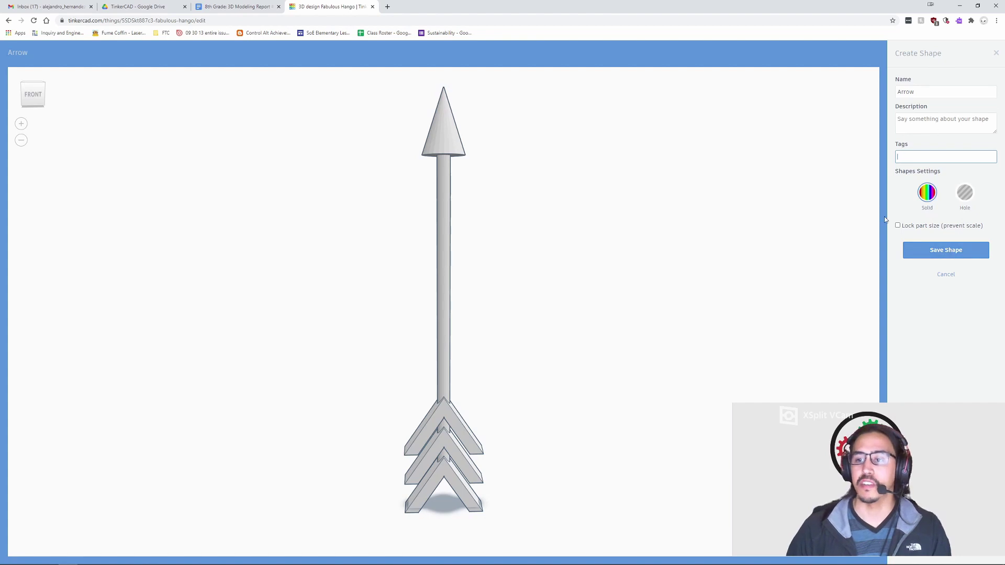
pyautogui.click(927, 97)
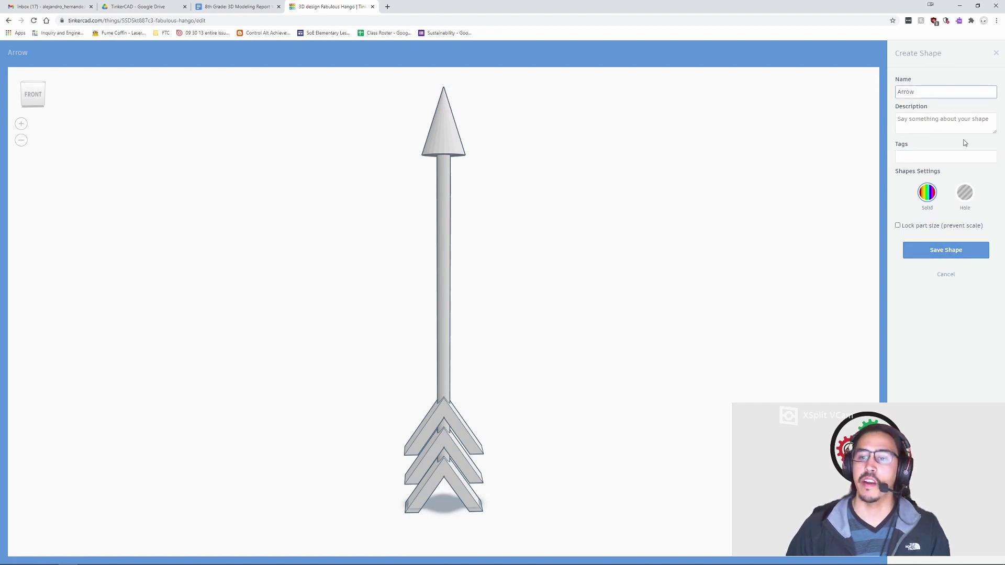
pyautogui.click(938, 251)
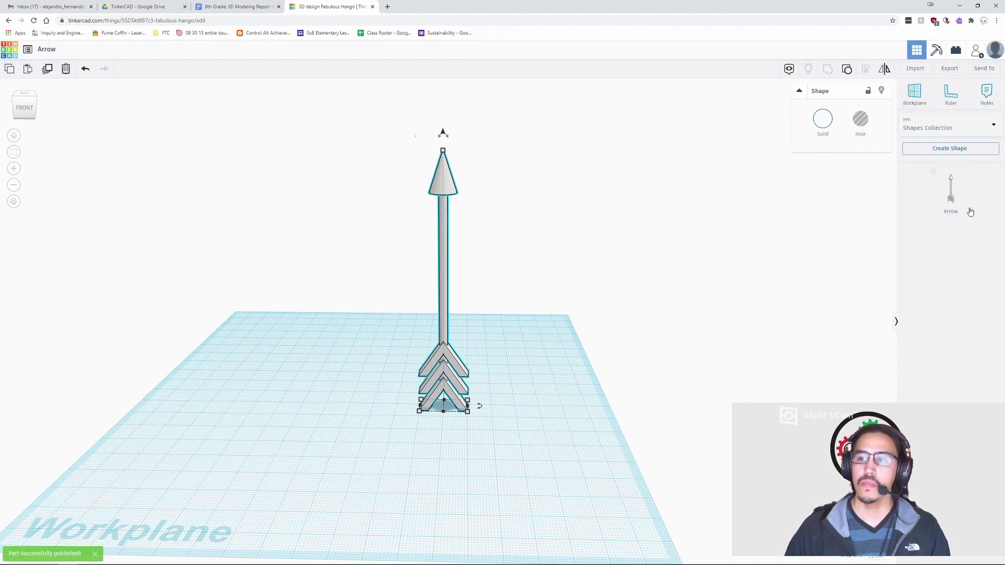
# Step: Place a Heart basic shape near the middle of the new design's empty workplane
pyautogui.moveTo(968, 203)
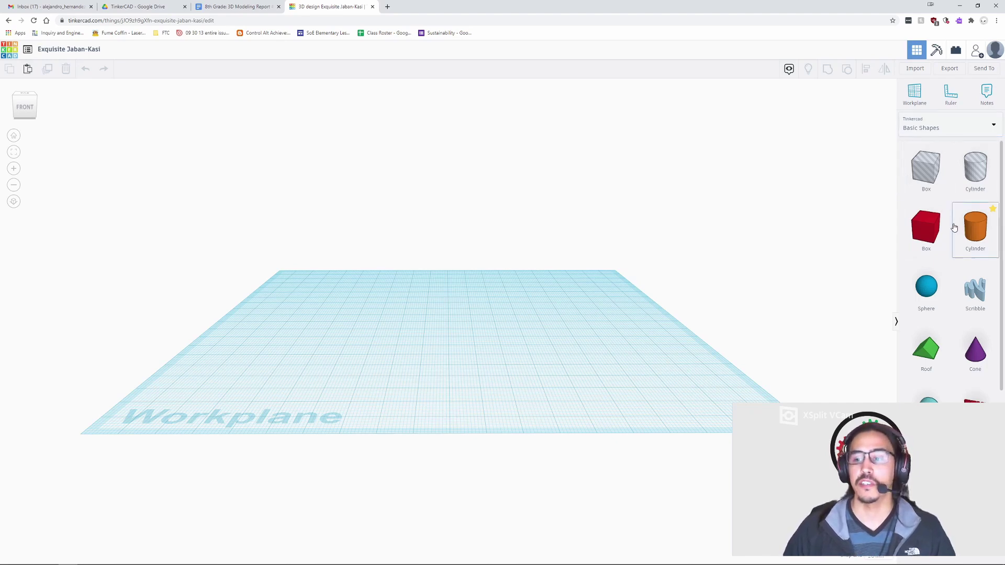
pyautogui.scroll(-6, 953, 223)
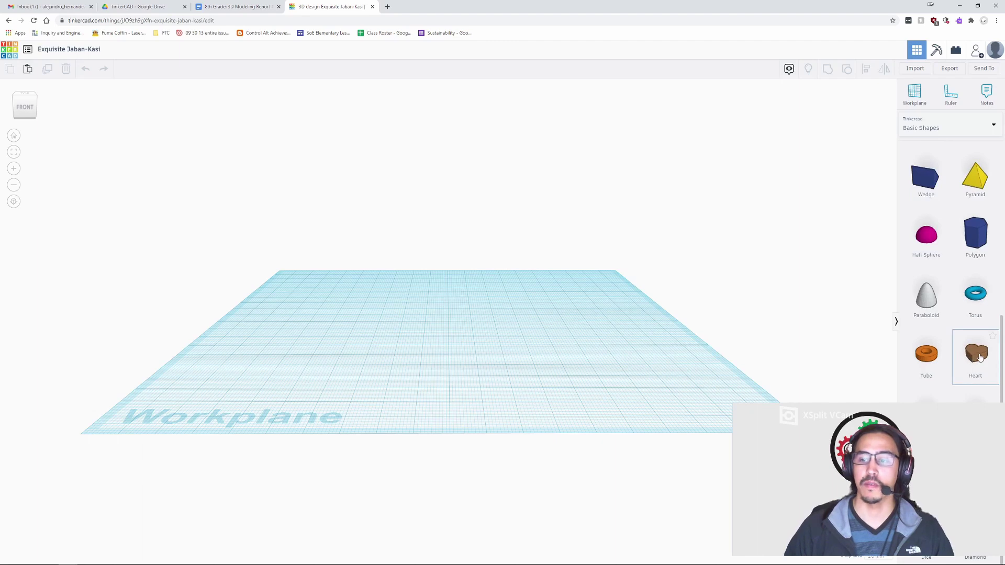
pyautogui.moveTo(884, 385); pyautogui.dragTo(480, 327)
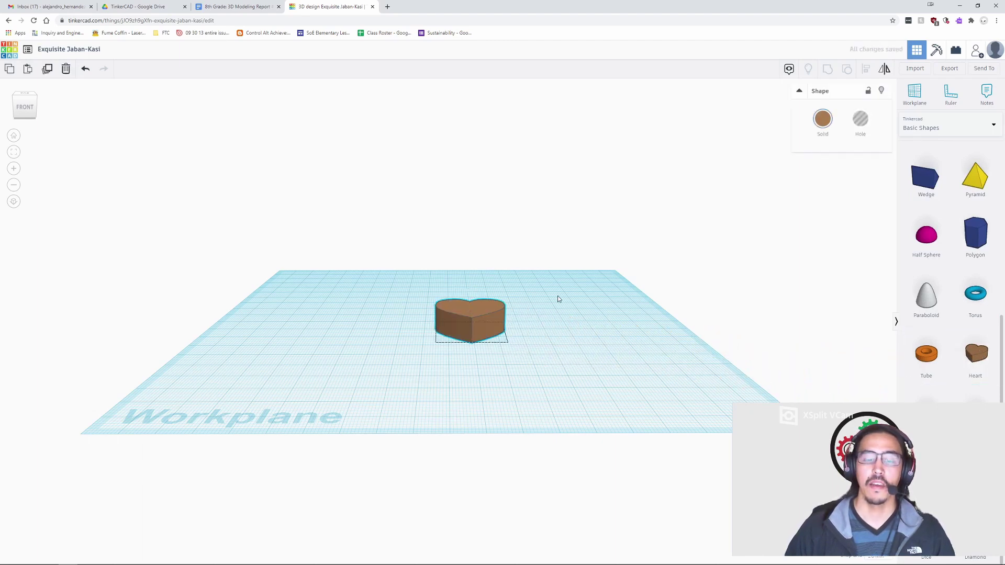
# Step: Try shrinking the heart proportionally to about 22 × 20 mm and stretching it unevenly to about 52 × 12 mm, and undo the stretch
pyautogui.moveTo(557, 296); pyautogui.dragTo(586, 264, button='right')
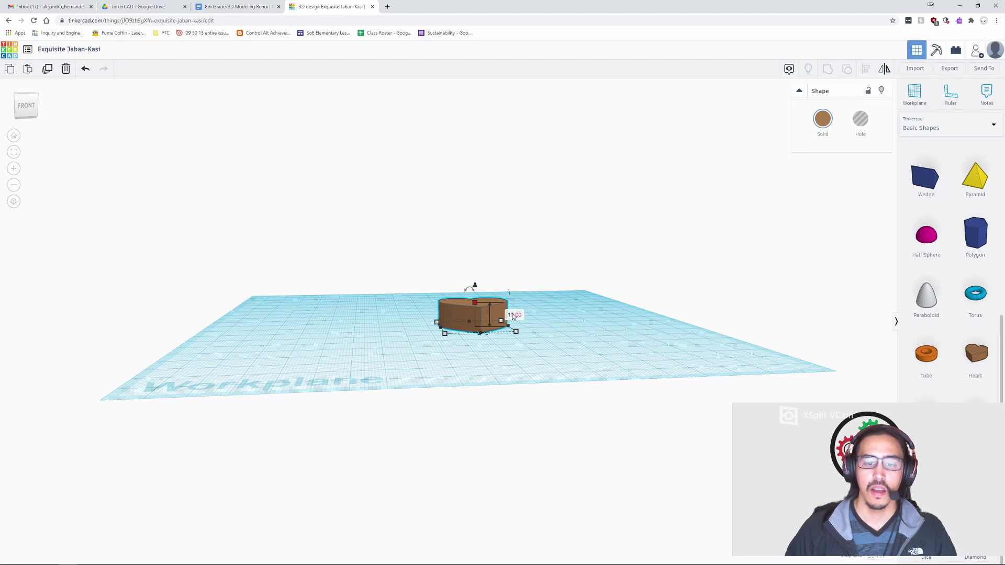
pyautogui.moveTo(513, 315); pyautogui.dragTo(513, 361, button='right')
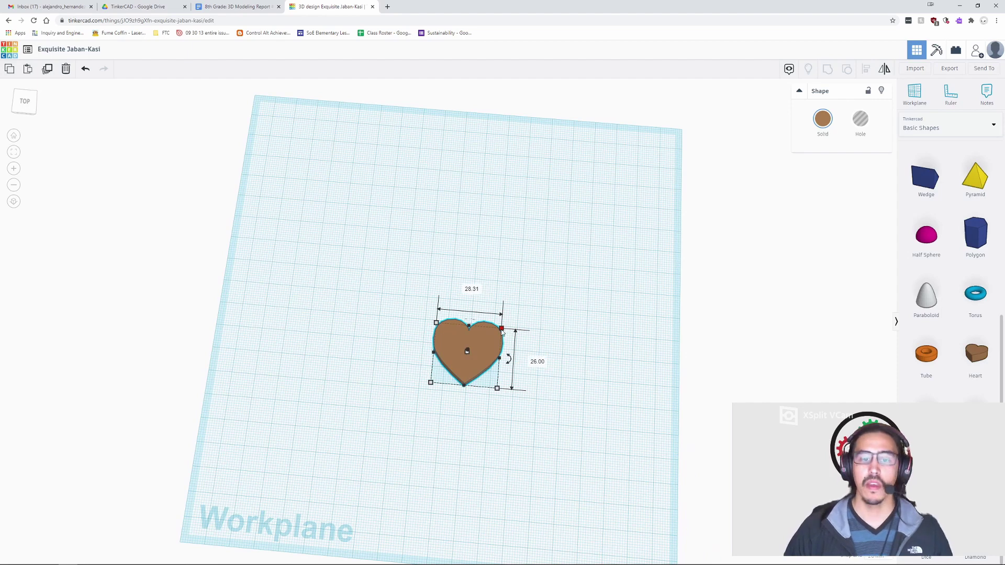
pyautogui.moveTo(502, 336)
pyautogui.mouseDown()
pyautogui.moveTo(544, 298)
pyautogui.moveTo(504, 335)
pyautogui.moveTo(534, 298)
pyautogui.moveTo(509, 321)
pyautogui.moveTo(562, 315)
pyautogui.moveTo(479, 355)
pyautogui.moveTo(535, 332)
pyautogui.moveTo(479, 350)
pyautogui.moveTo(533, 333)
pyautogui.moveTo(490, 344)
pyautogui.mouseUp()
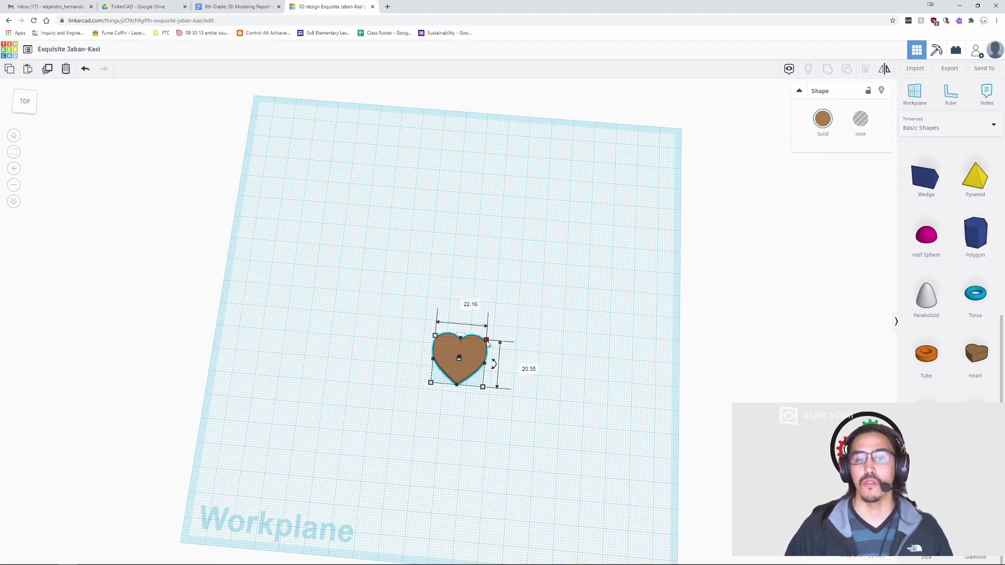
pyautogui.moveTo(487, 342); pyautogui.dragTo(567, 384)
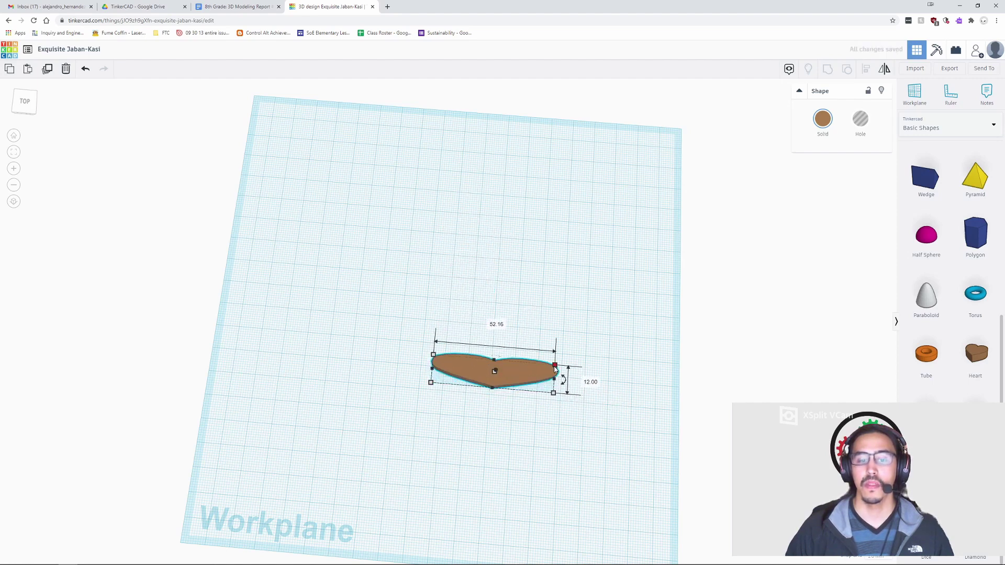
pyautogui.hotkey('ctrl', 'z')
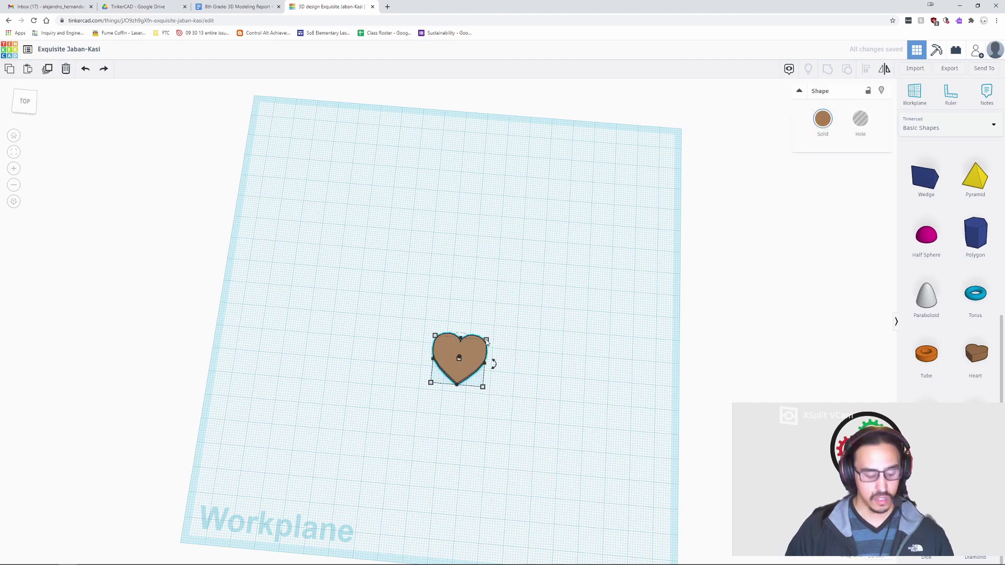
# Step: Enlarge the heart proportionally around the middle of the workplane and change its solid colour to red
pyautogui.moveTo(486, 340)
pyautogui.mouseDown()
pyautogui.moveTo(539, 299)
pyautogui.moveTo(547, 313)
pyautogui.moveTo(488, 343)
pyautogui.mouseUp()
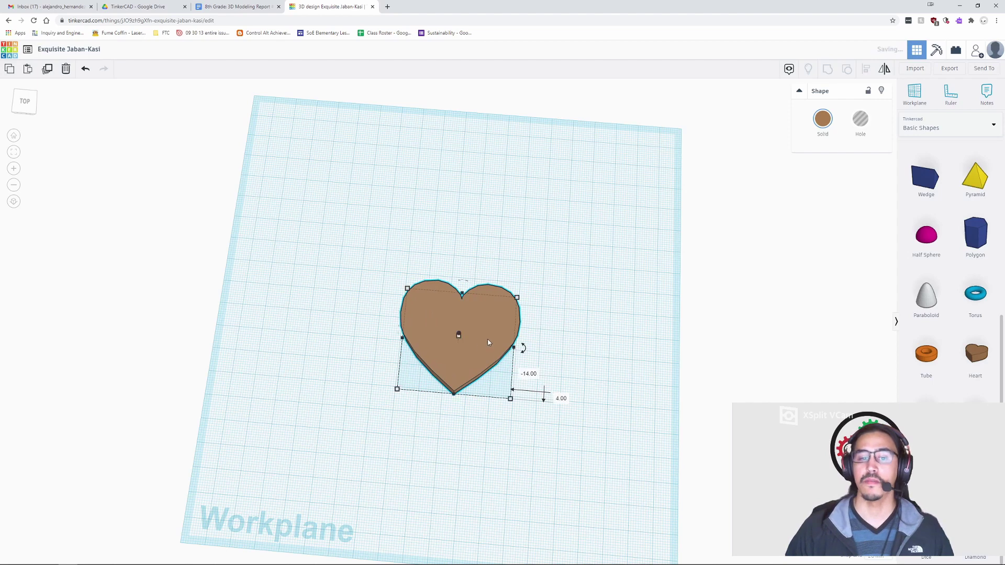
pyautogui.moveTo(646, 305); pyautogui.dragTo(667, 291, button='right')
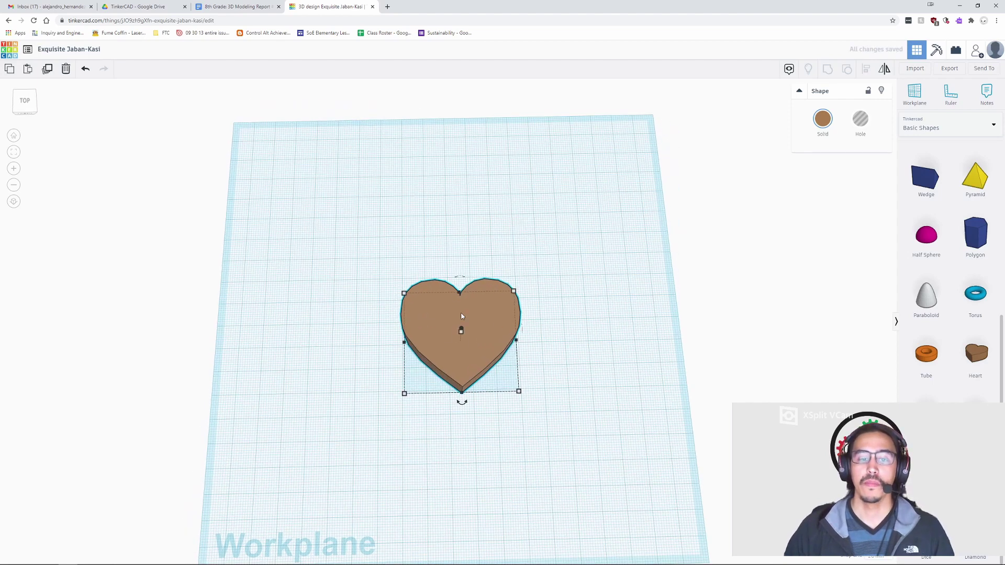
pyautogui.click(822, 118)
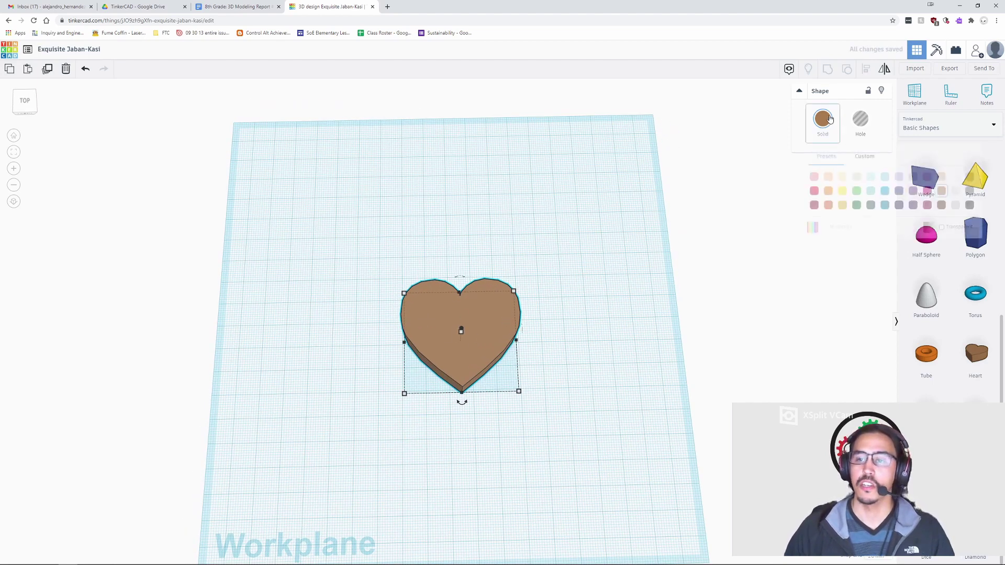
pyautogui.click(814, 191)
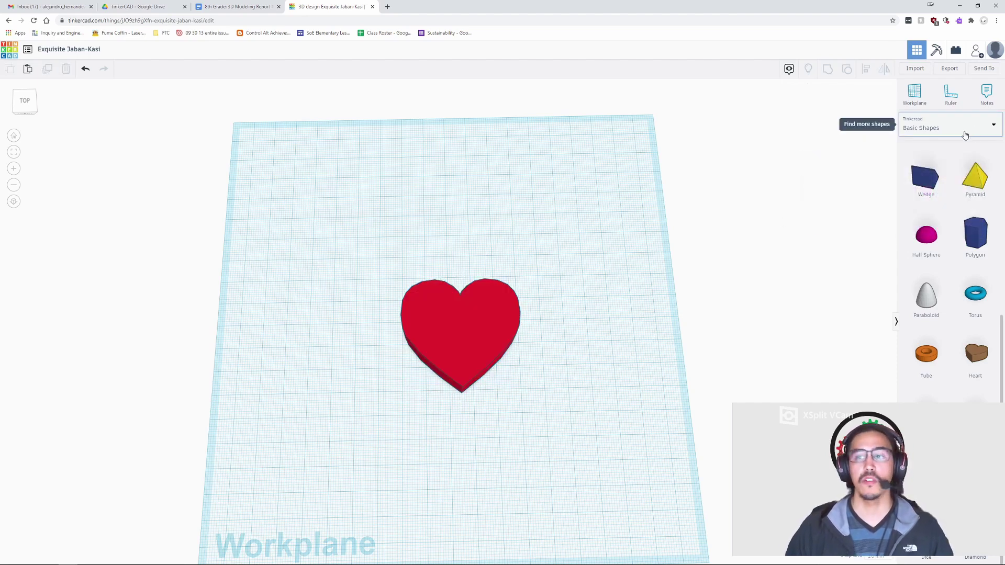
# Step: Place the saved Arrow shape from the Shapes Collection on the red heart
pyautogui.click(965, 135)
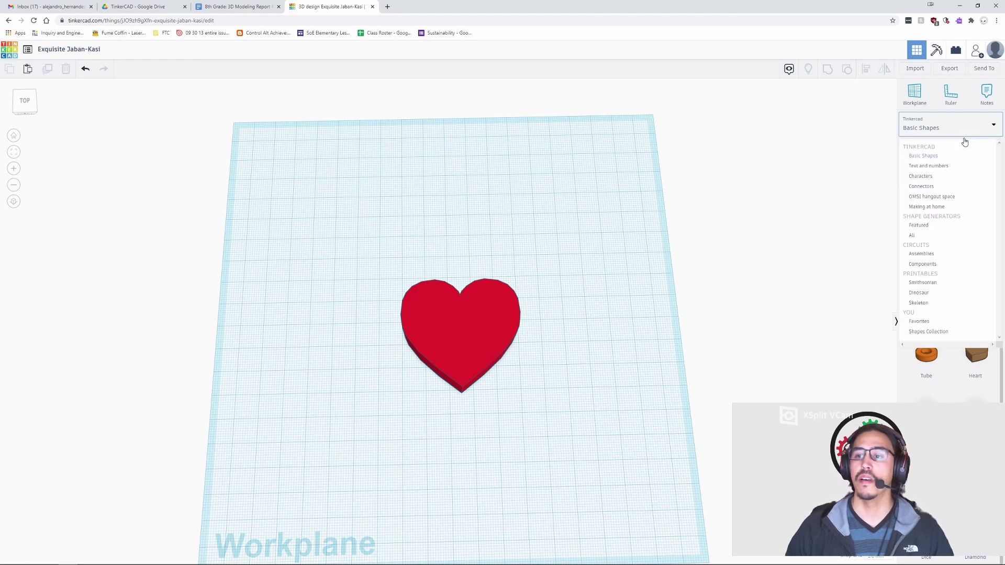
pyautogui.click(933, 331)
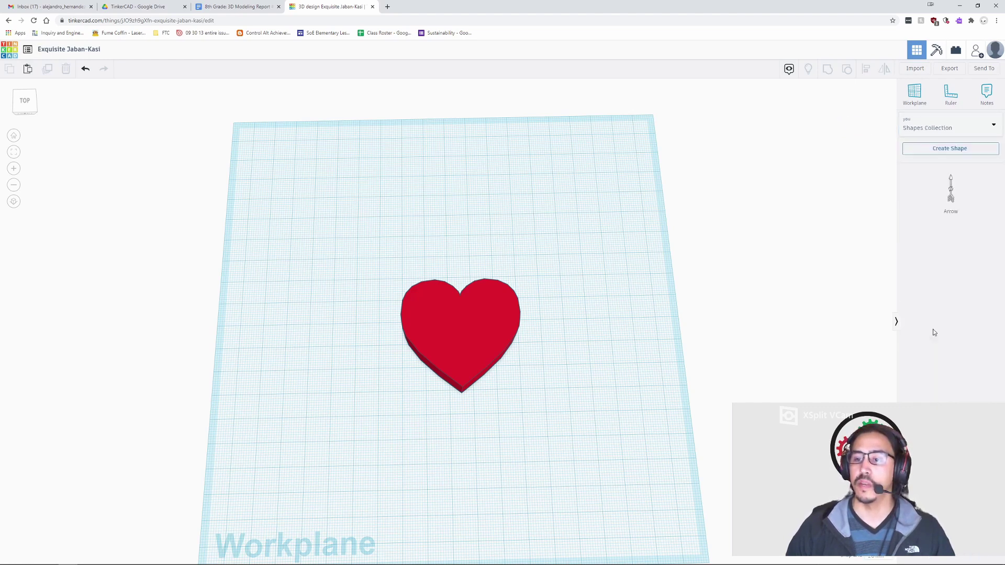
pyautogui.moveTo(958, 191); pyautogui.dragTo(471, 331)
pyautogui.moveTo(560, 341); pyautogui.dragTo(545, 230, button='right')
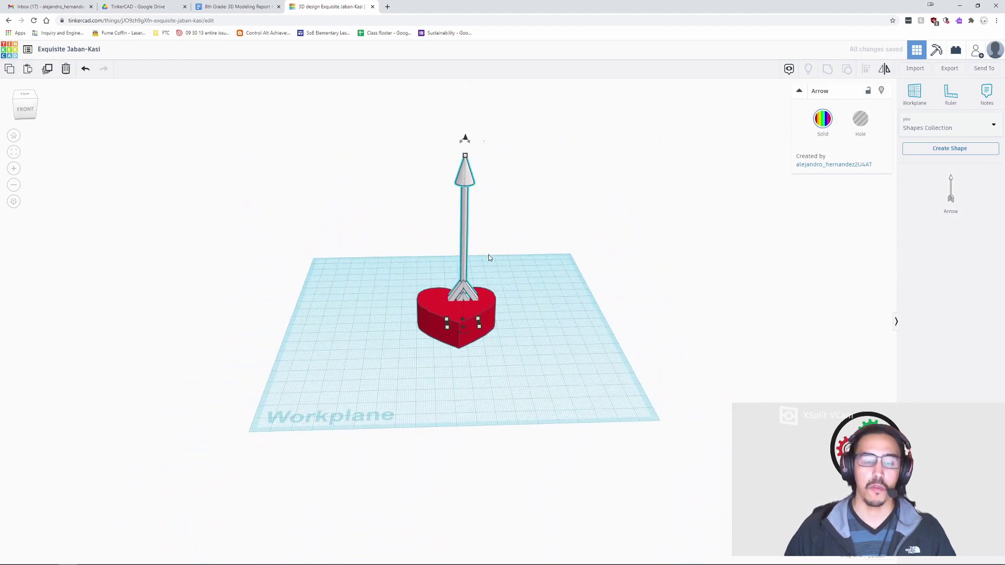
pyautogui.click(551, 248)
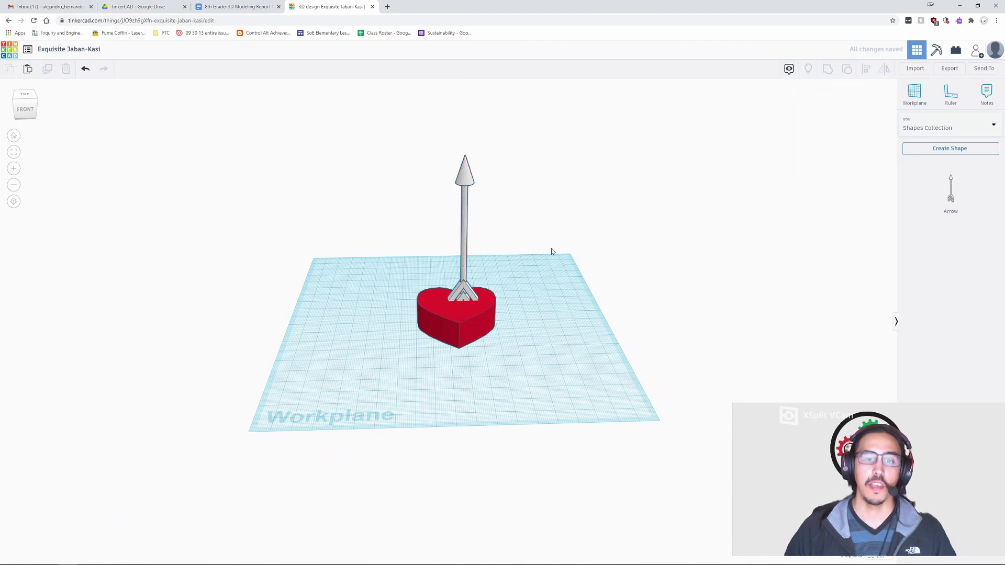
# Step: Rotate the upright arrow until it lies horizontally across the heart, and turn it 90° about its shaft so the feathers lie flat
pyautogui.click(464, 183)
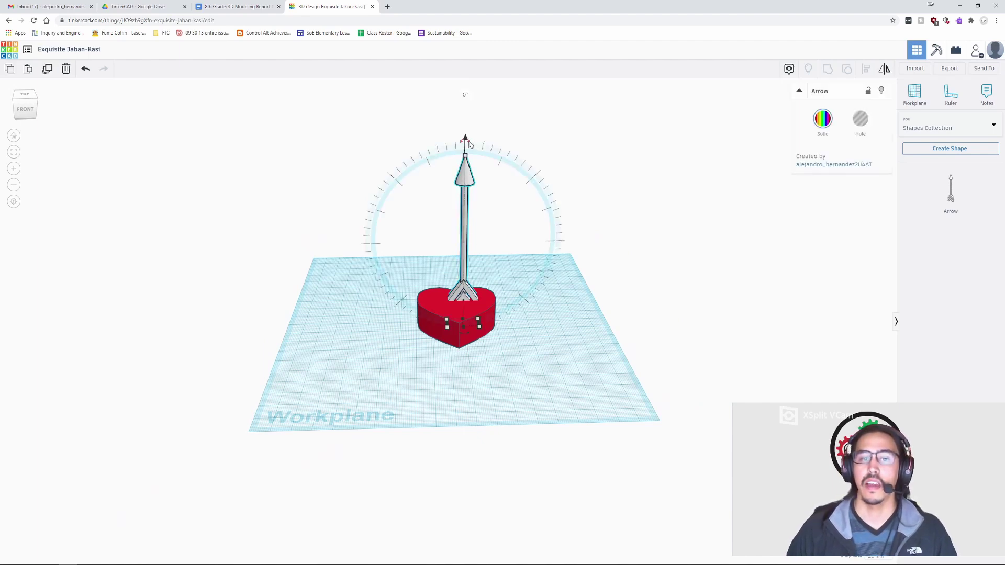
pyautogui.moveTo(469, 142); pyautogui.dragTo(554, 243)
pyautogui.moveTo(612, 276); pyautogui.dragTo(483, 245, button='right')
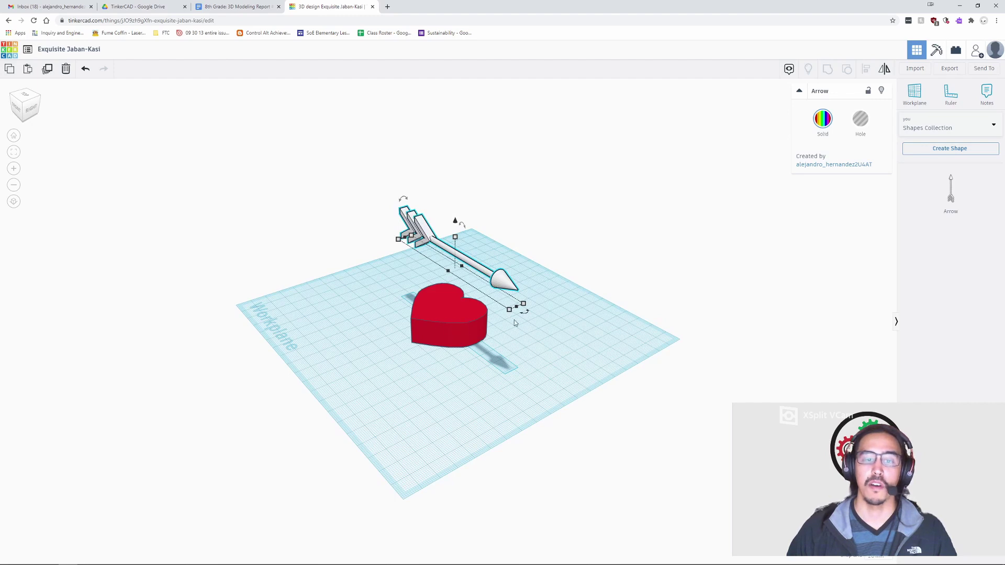
pyautogui.moveTo(514, 323); pyautogui.dragTo(471, 230, button='right')
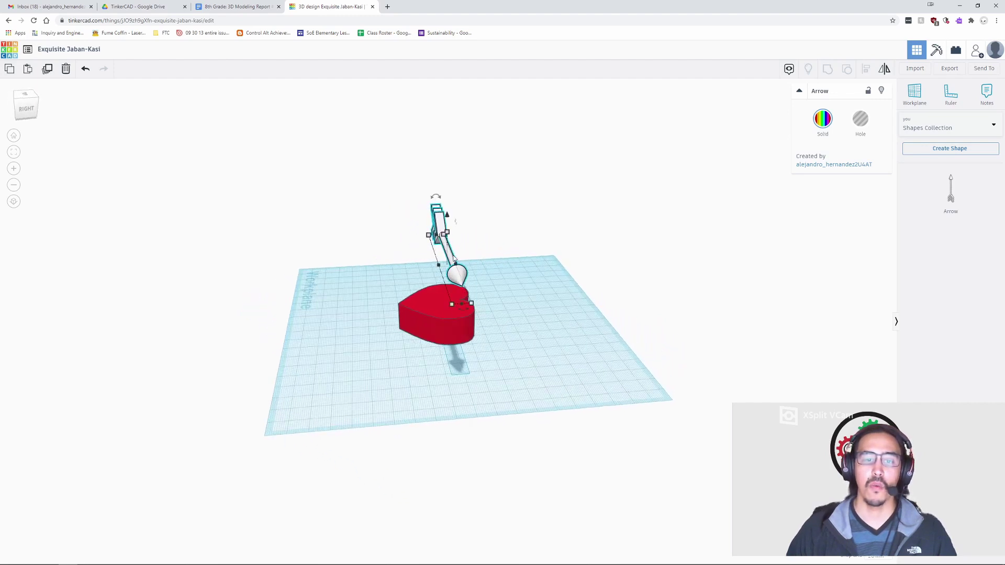
pyautogui.moveTo(465, 320); pyautogui.dragTo(487, 235, button='right')
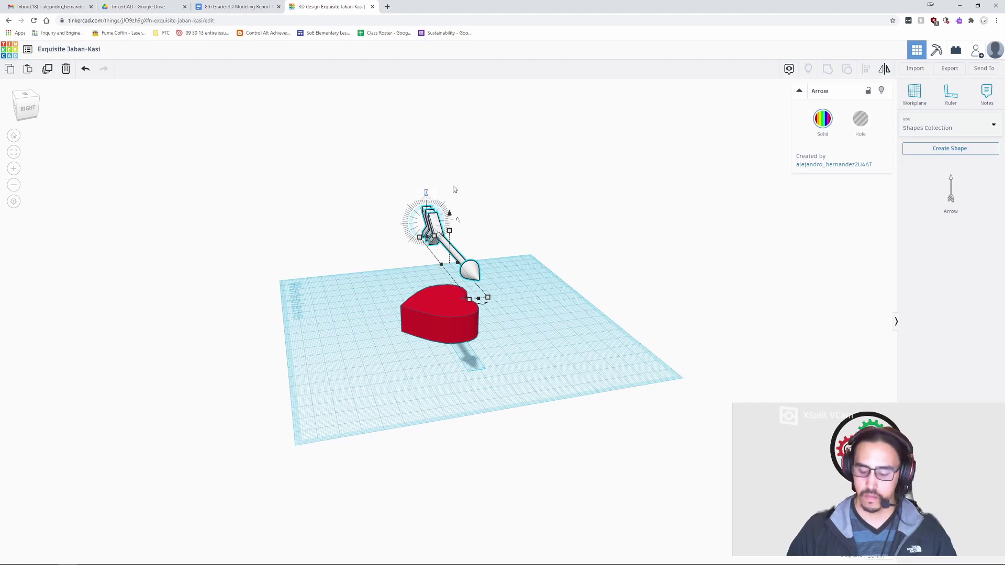
pyautogui.write('90')
pyautogui.press('Return')
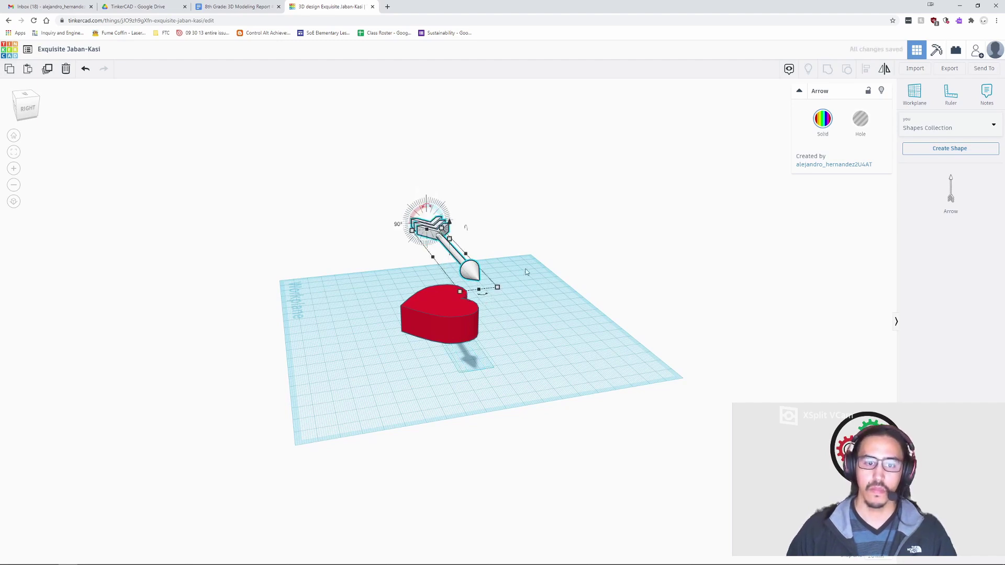
# Step: Align the arrow and the heart at their middle heights so the arrow passes through the heart
pyautogui.click(558, 347)
pyautogui.moveTo(558, 348); pyautogui.dragTo(529, 361, button='right')
pyautogui.click(478, 268)
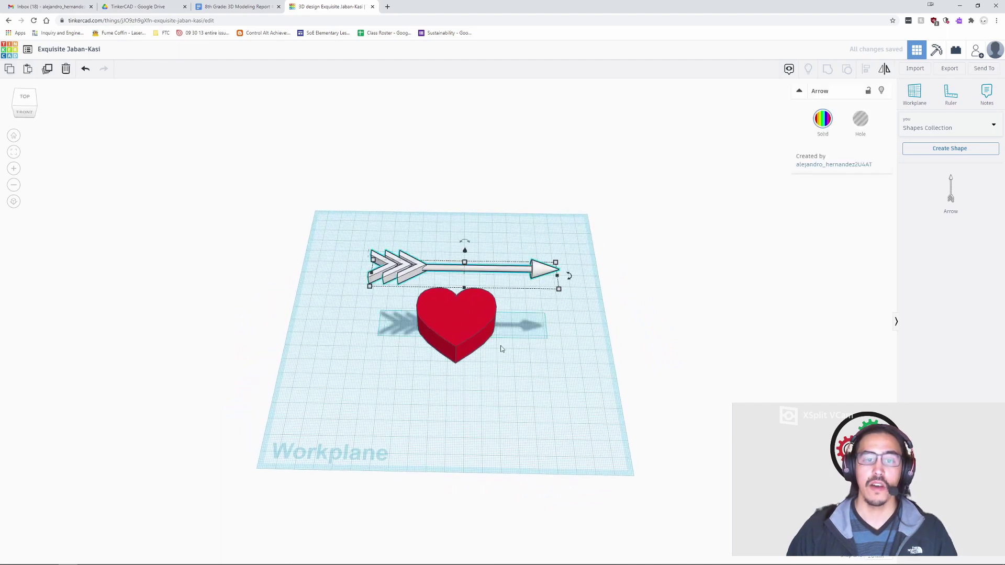
pyautogui.keyDown('shift'); pyautogui.click(448, 326); pyautogui.keyUp('shift')
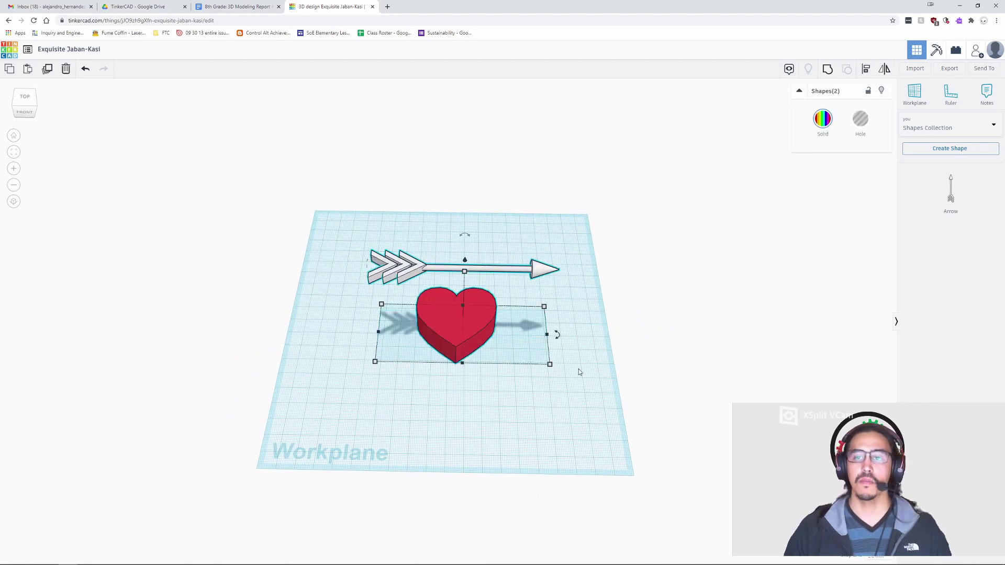
pyautogui.moveTo(578, 371); pyautogui.dragTo(547, 358, button='right')
pyautogui.press('l')
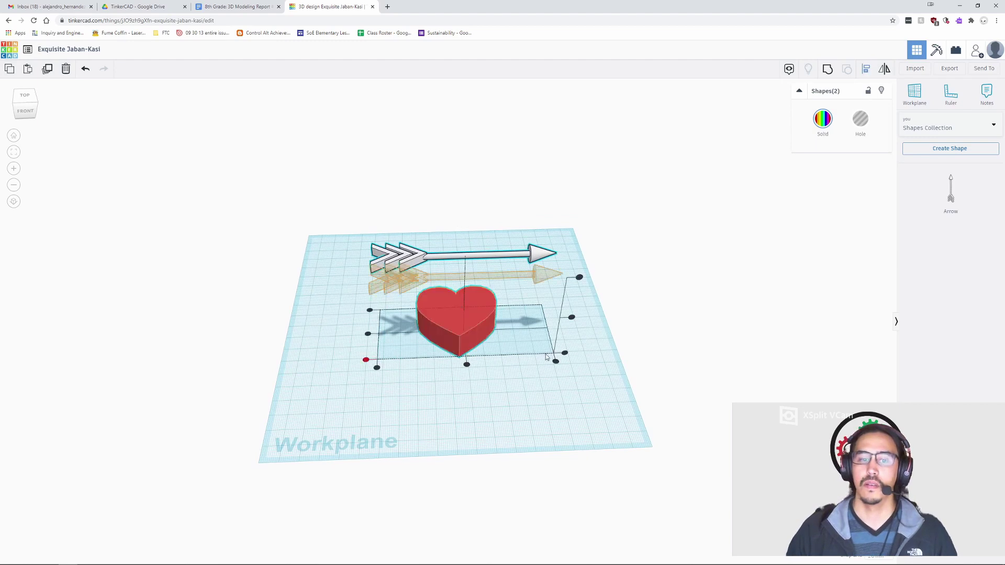
pyautogui.moveTo(580, 346); pyautogui.dragTo(573, 325, button='right')
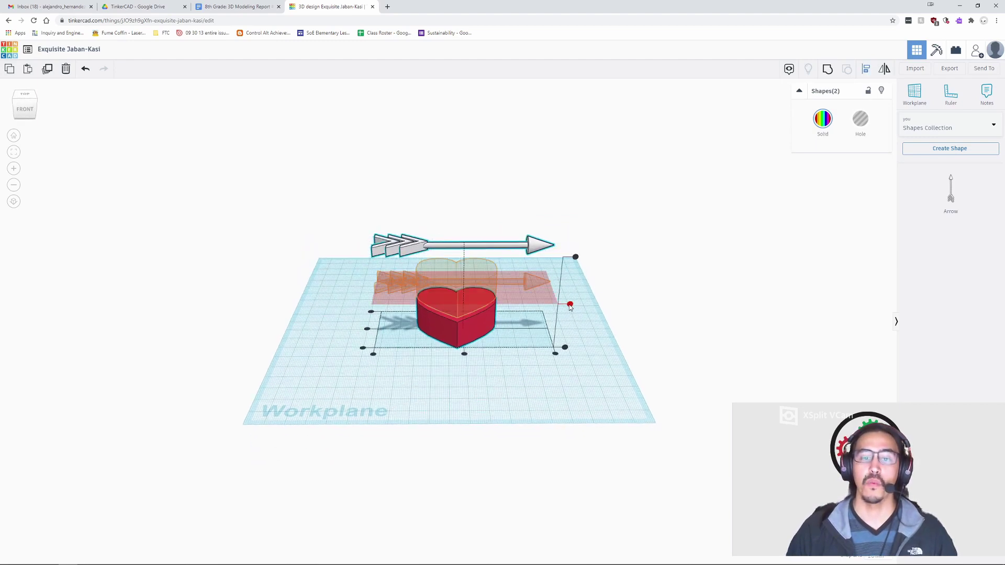
pyautogui.click(571, 307)
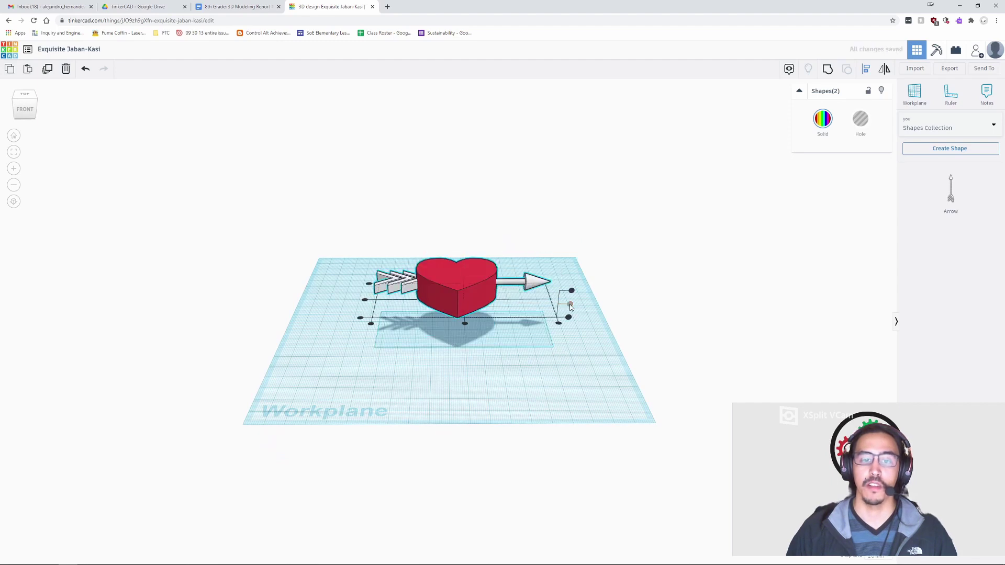
pyautogui.moveTo(570, 306); pyautogui.dragTo(486, 403, button='right')
pyautogui.click(506, 388)
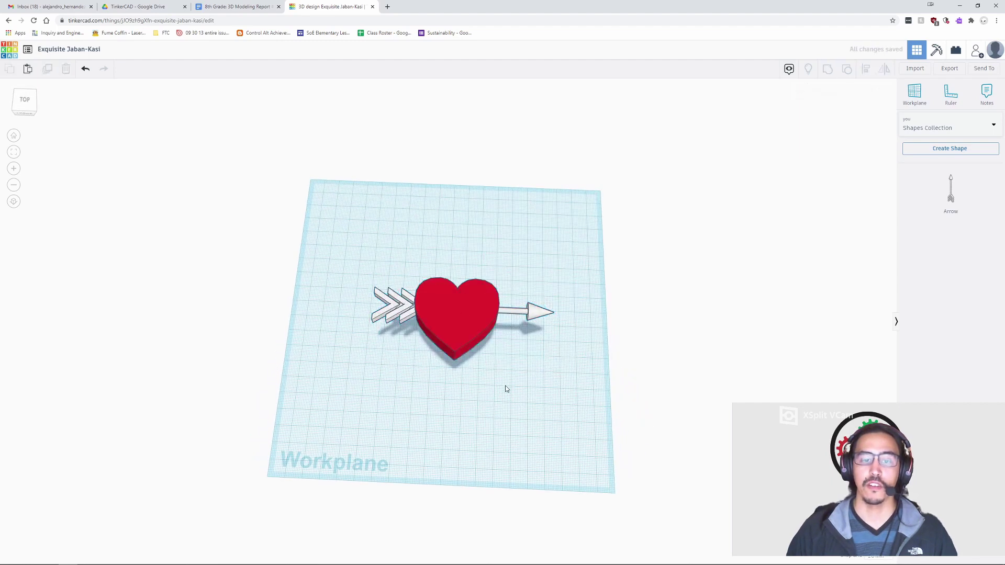
# Step: Centre the heart along the arrow's length by aligning the two shapes
pyautogui.click(534, 314)
pyautogui.keyDown('shift'); pyautogui.click(463, 354); pyautogui.keyUp('shift')
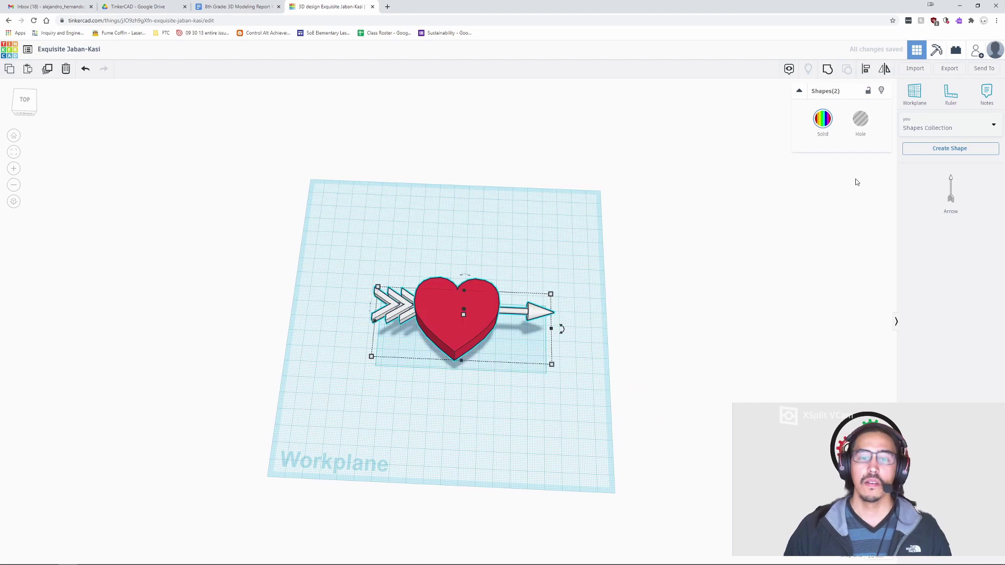
pyautogui.press('l')
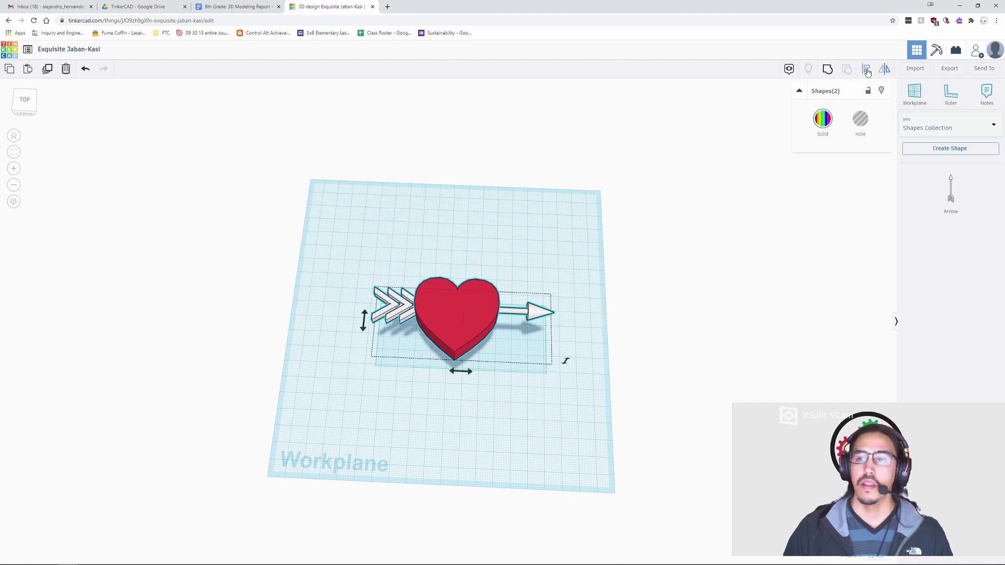
pyautogui.click(460, 372)
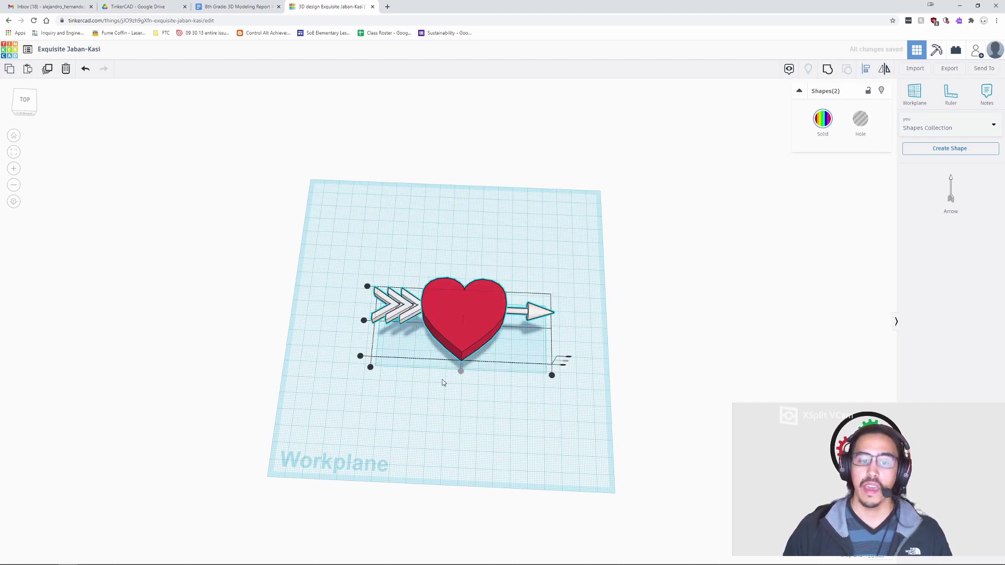
pyautogui.click(400, 412)
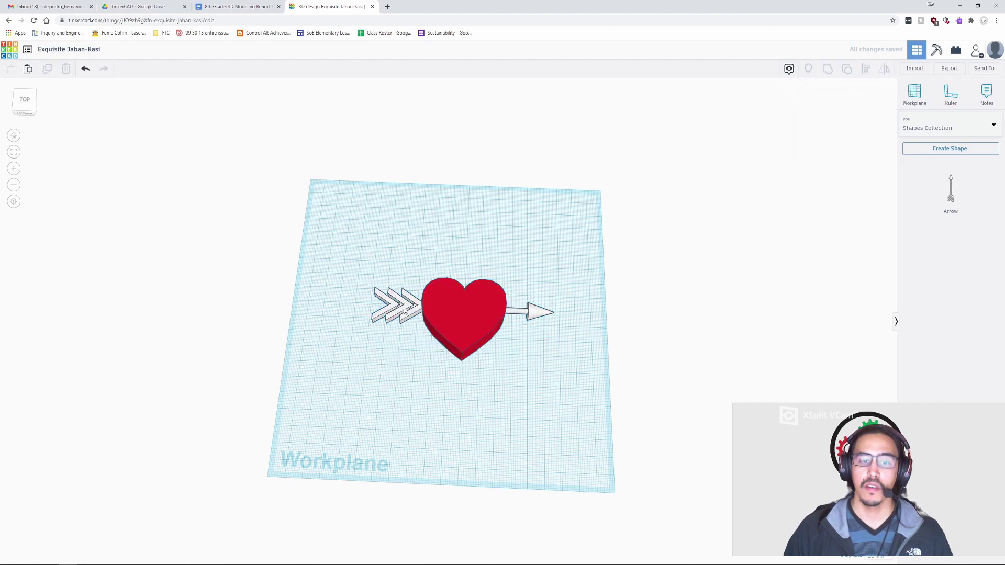
# Step: Shift the arrow slightly toward the heart's point and rotate it to run diagonally through the heart, arrowhead at the upper right
pyautogui.moveTo(401, 308); pyautogui.dragTo(398, 317)
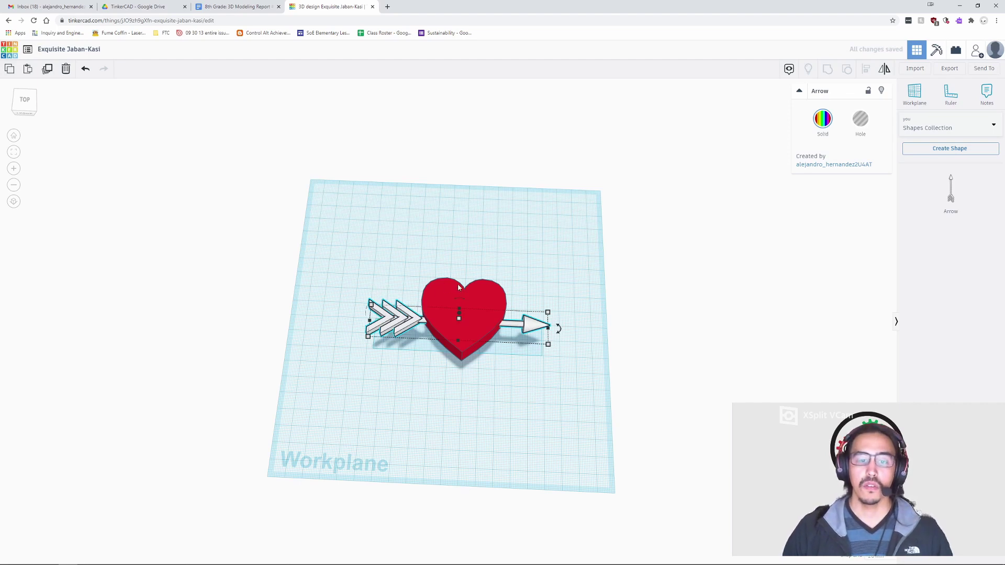
pyautogui.moveTo(557, 329); pyautogui.dragTo(524, 264)
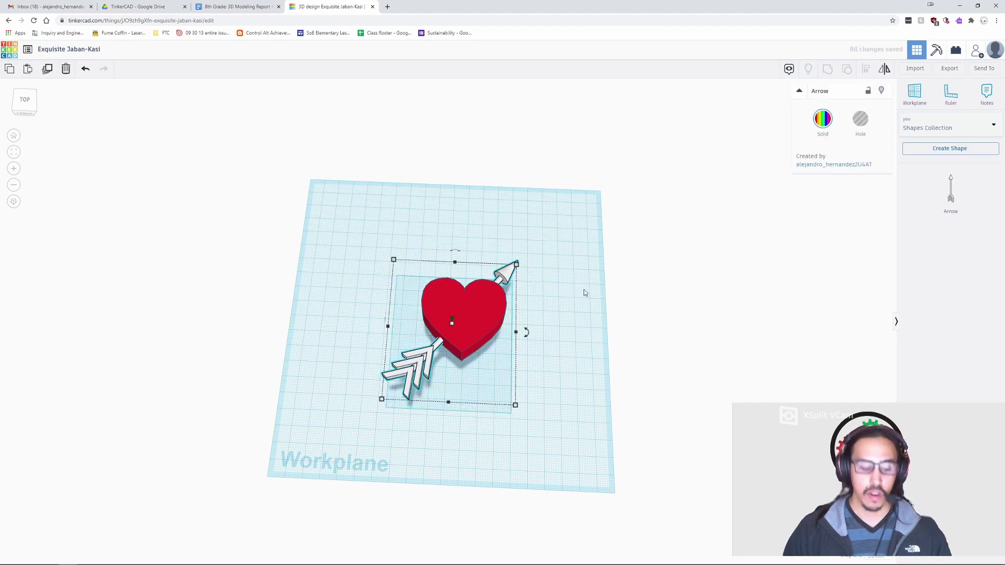
pyautogui.click(663, 281)
# Step: Duplicate the diagonal arrow and move and rotate the copy onto the opposite diagonal so the two arrows cross through the heart
pyautogui.click(505, 274)
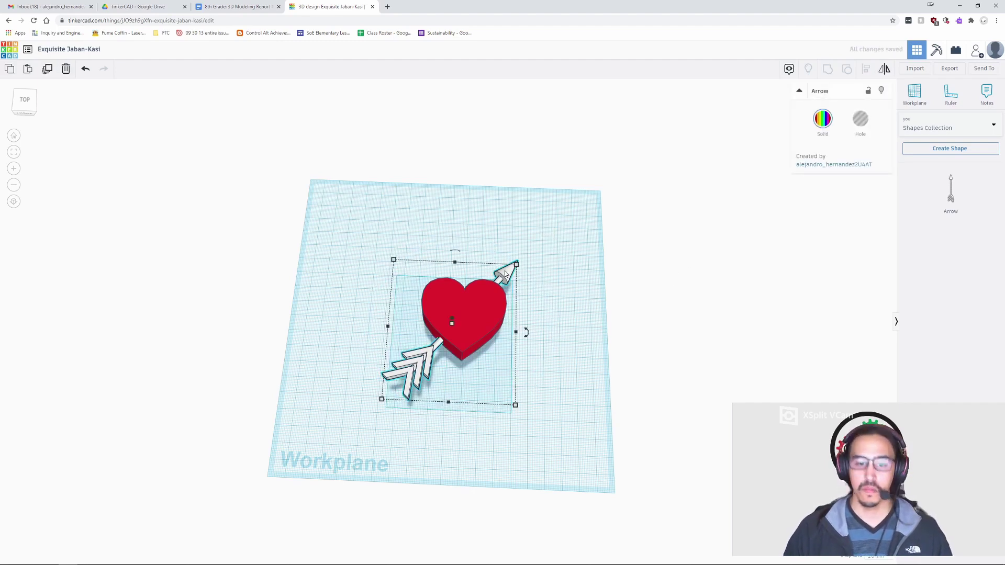
pyautogui.click(47, 68)
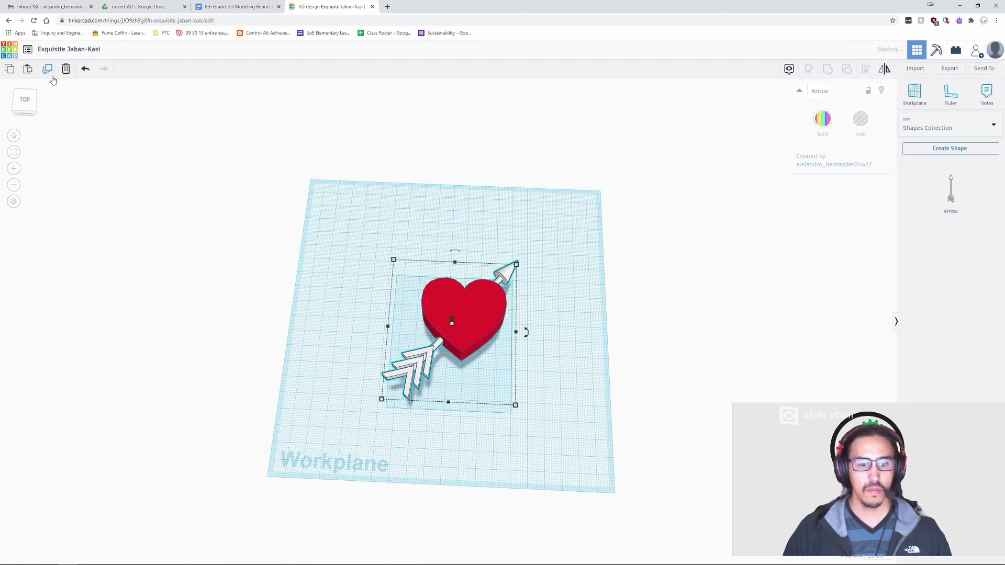
pyautogui.moveTo(507, 276); pyautogui.dragTo(523, 284)
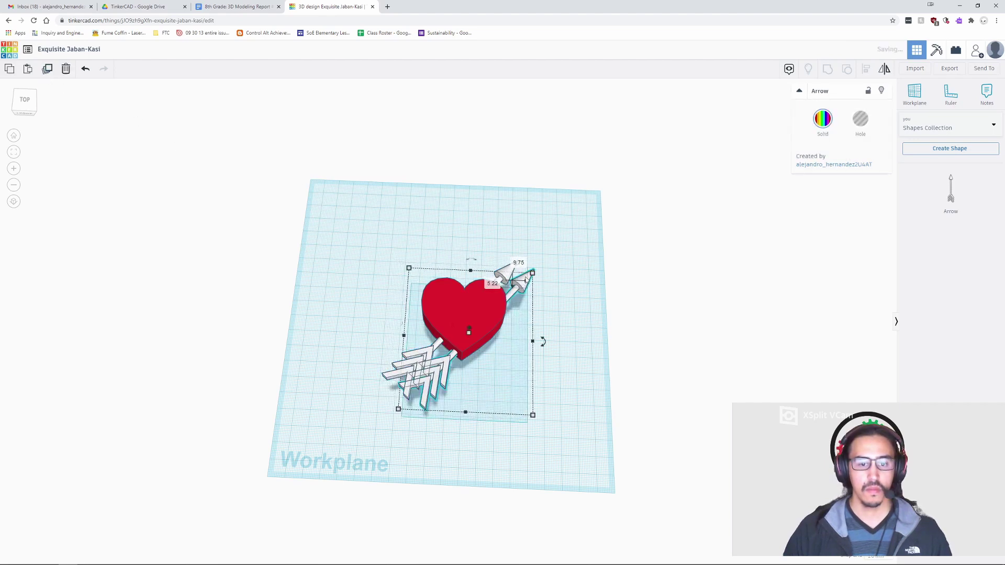
pyautogui.moveTo(557, 344); pyautogui.dragTo(469, 250)
pyautogui.moveTo(411, 284); pyautogui.dragTo(406, 280)
pyautogui.scroll(-2, 532, 336)
pyautogui.scroll(4, 526, 325)
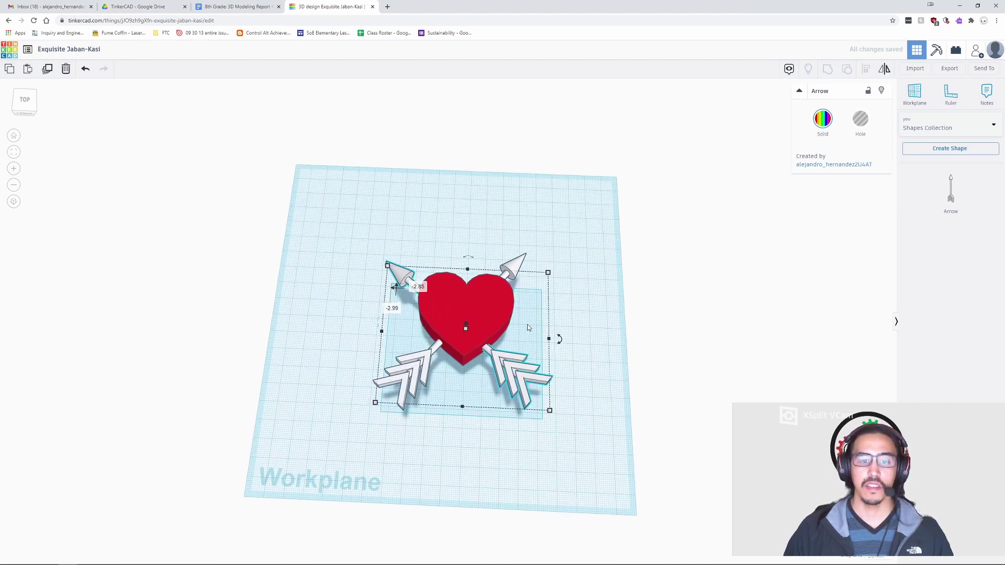
# Step: Align the heart and both arrows to their common centre on the workplane, and shift the second arrow slightly toward the heart's point
pyautogui.keyDown('shift'); pyautogui.click(487, 291); pyautogui.keyUp('shift')
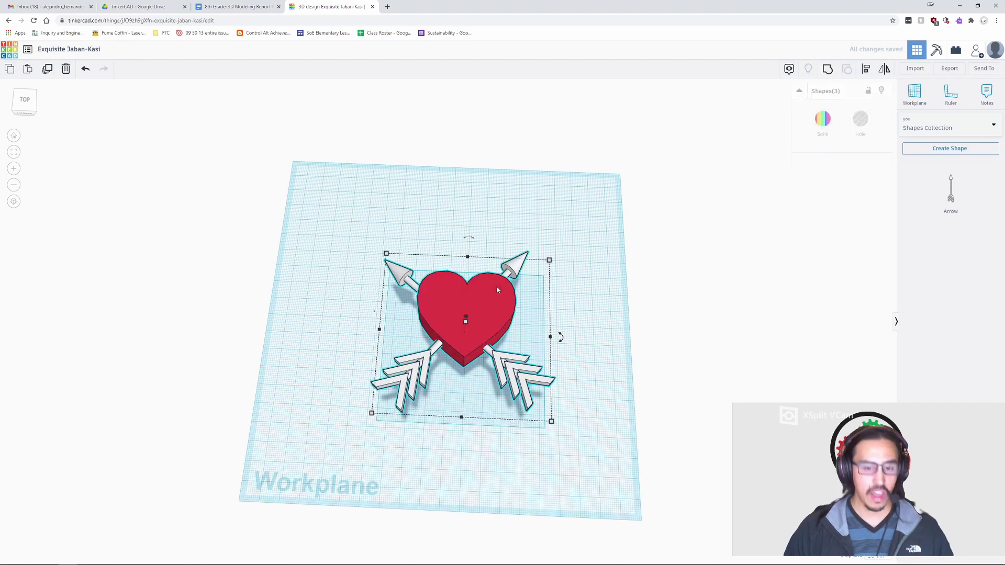
pyautogui.click(867, 72)
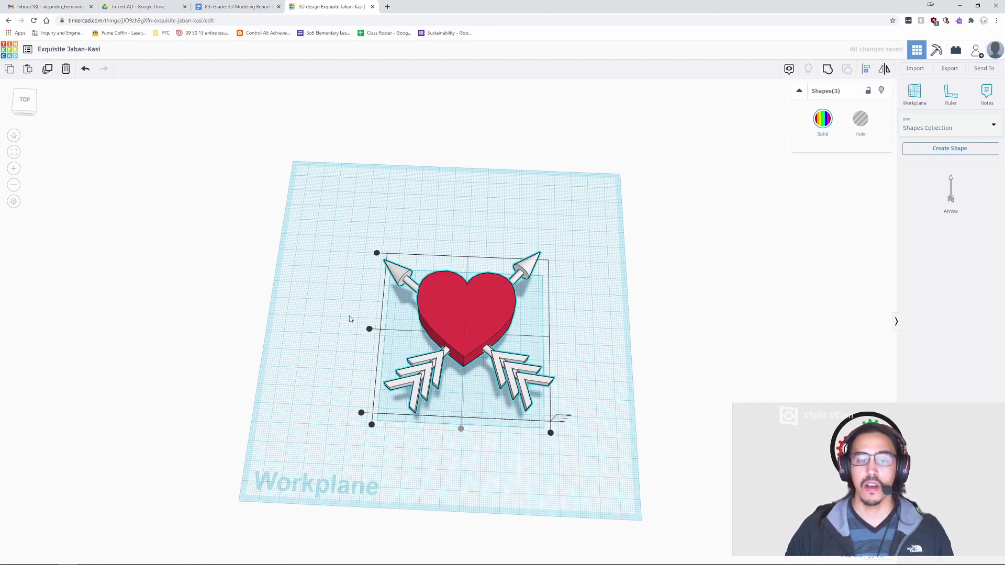
pyautogui.click(380, 403)
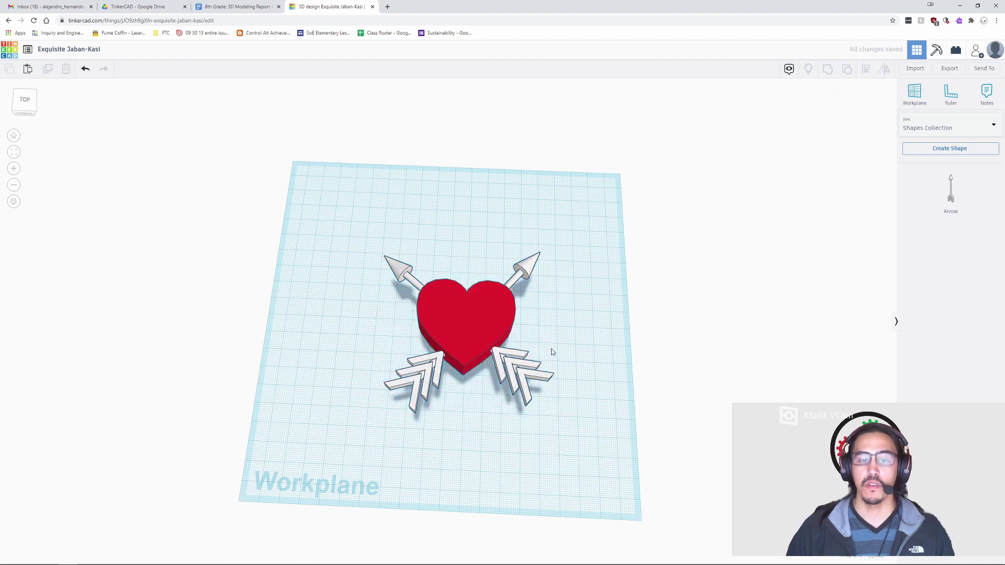
pyautogui.click(531, 386)
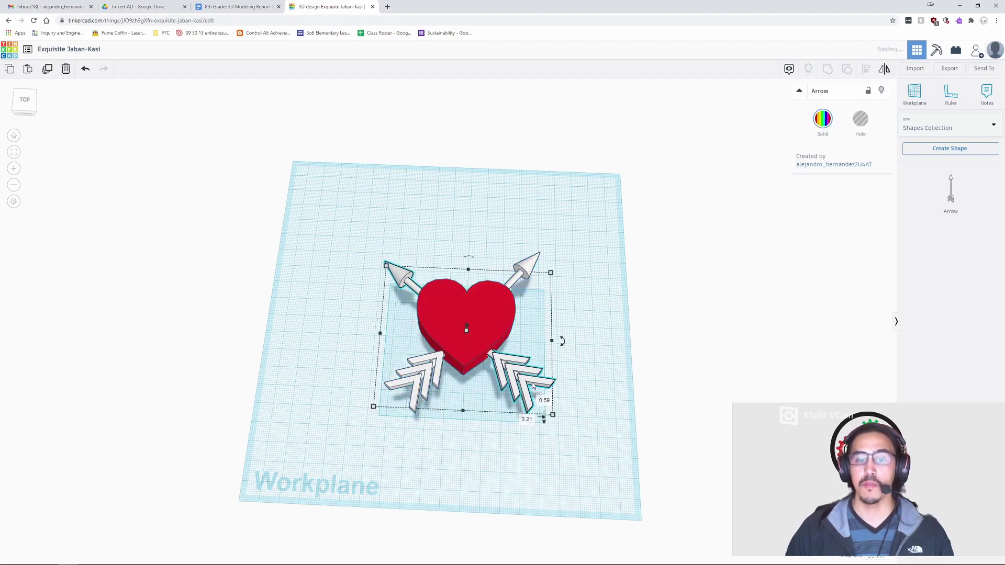
pyautogui.click(612, 373)
pyautogui.moveTo(612, 372); pyautogui.dragTo(421, 360, button='right')
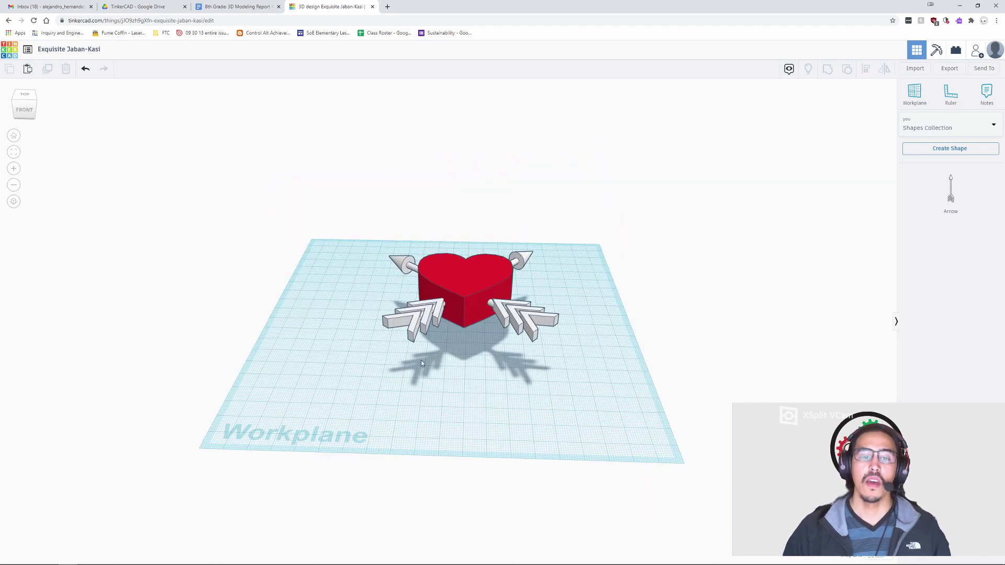
# Step: Lower the heart and both arrows together onto the workplane
pyautogui.moveTo(370, 205); pyautogui.dragTo(497, 303)
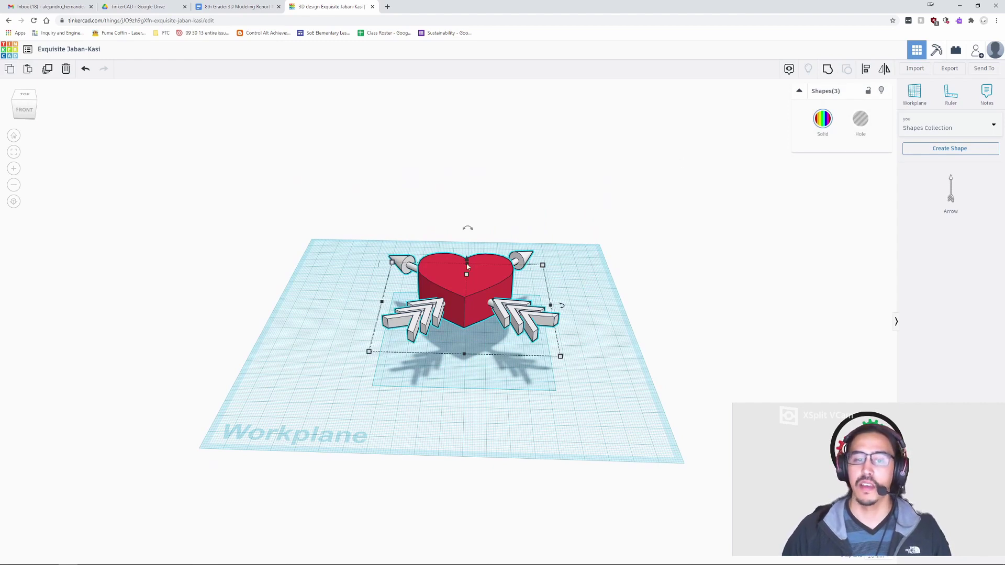
pyautogui.moveTo(468, 262); pyautogui.dragTo(480, 297)
pyautogui.click(653, 345)
pyautogui.moveTo(653, 345); pyautogui.dragTo(638, 321, button='right')
pyautogui.scroll(2, 637, 321)
pyautogui.click(510, 314)
pyautogui.click(572, 281)
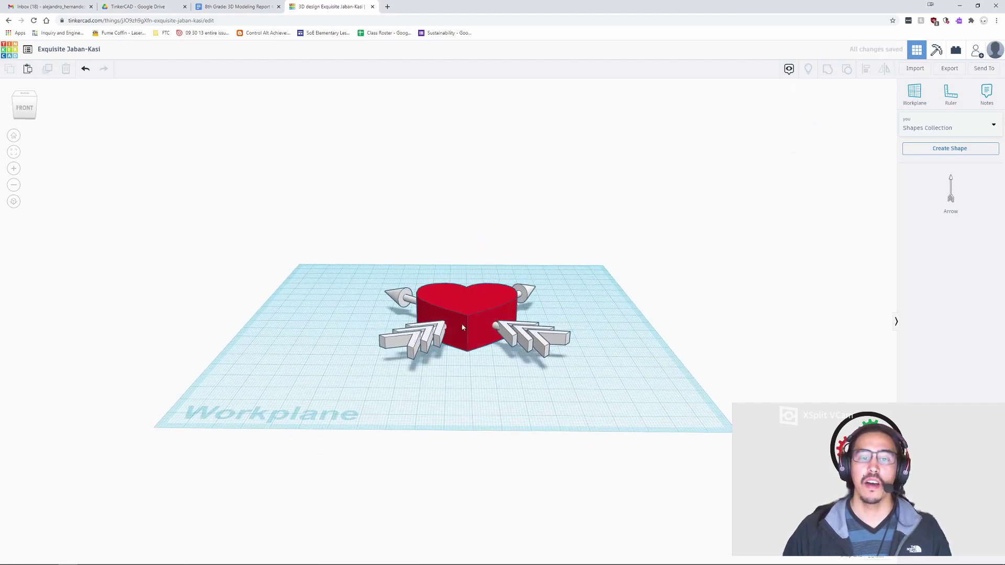
# Step: Examine from the front and above how the two arrows pass through the heart
pyautogui.click(540, 302)
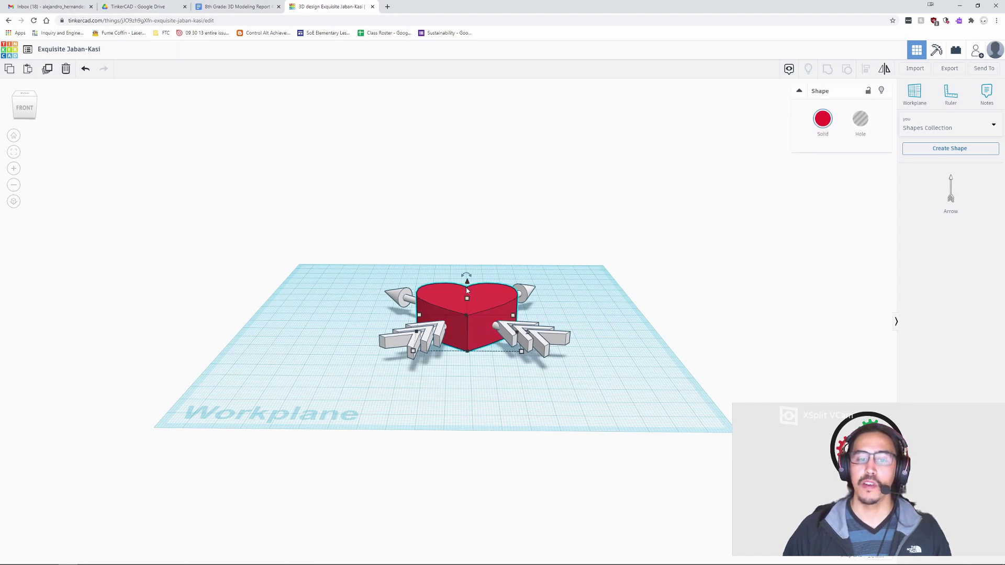
pyautogui.scroll(2, 471, 285)
pyautogui.scroll(-2, 474, 281)
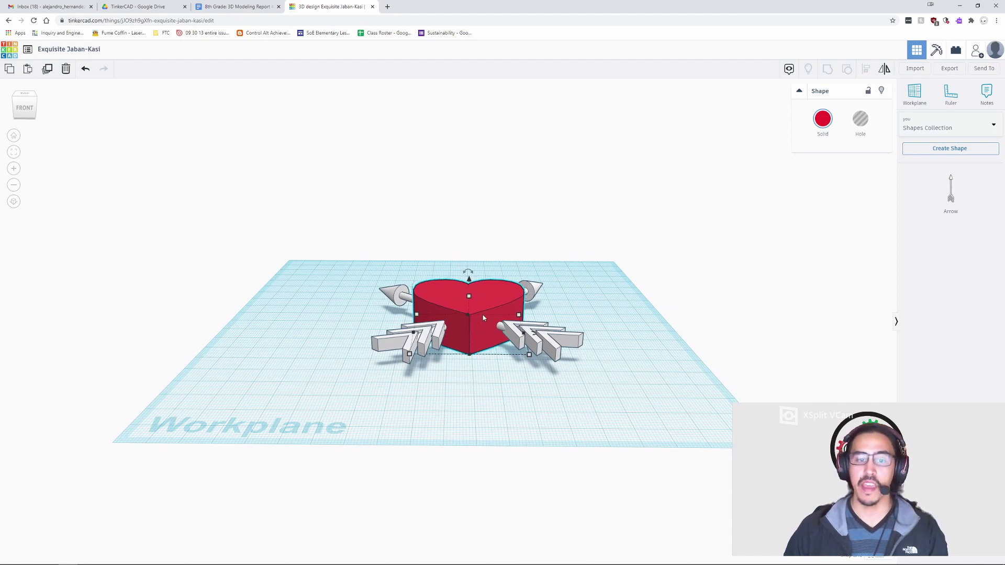
pyautogui.click(641, 317)
pyautogui.moveTo(641, 317); pyautogui.dragTo(645, 341, button='right')
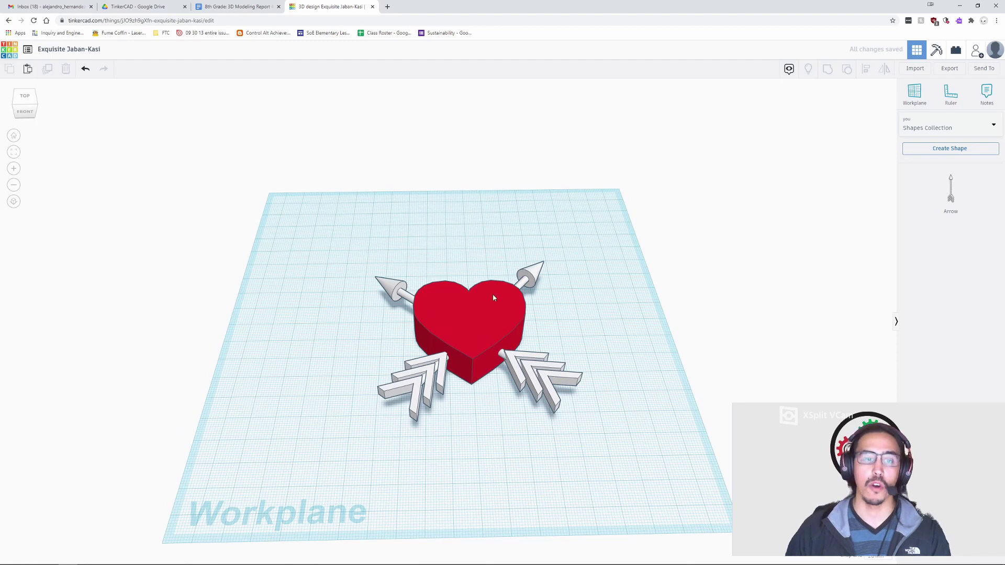
pyautogui.click(487, 314)
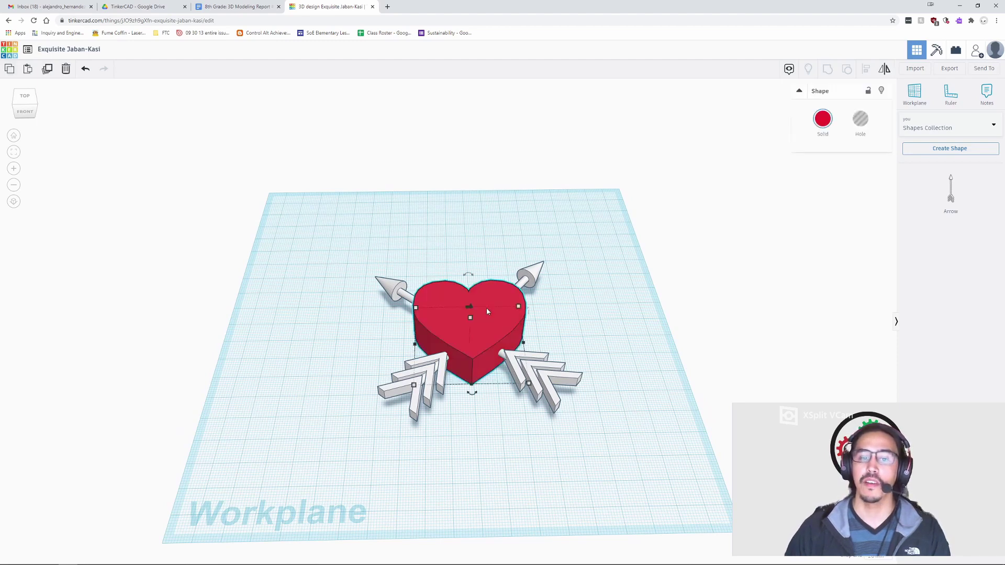
pyautogui.click(600, 316)
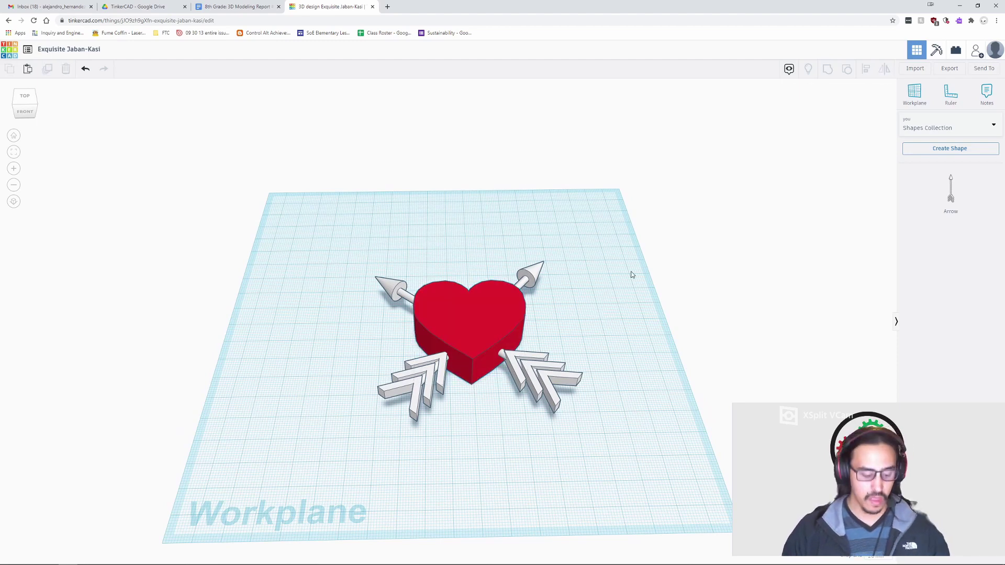
pyautogui.moveTo(633, 274); pyautogui.dragTo(575, 354, button='right')
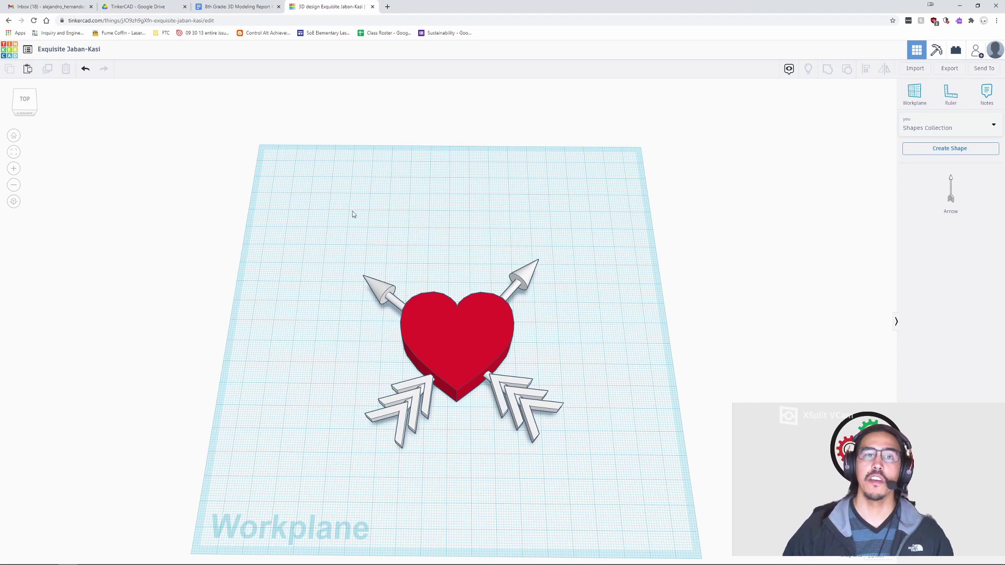
# Step: Switch to the 3D Modeling Report #2 document in Google Docs and read the requirements of Step #2: Arrow and Hearts
pyautogui.click(237, 7)
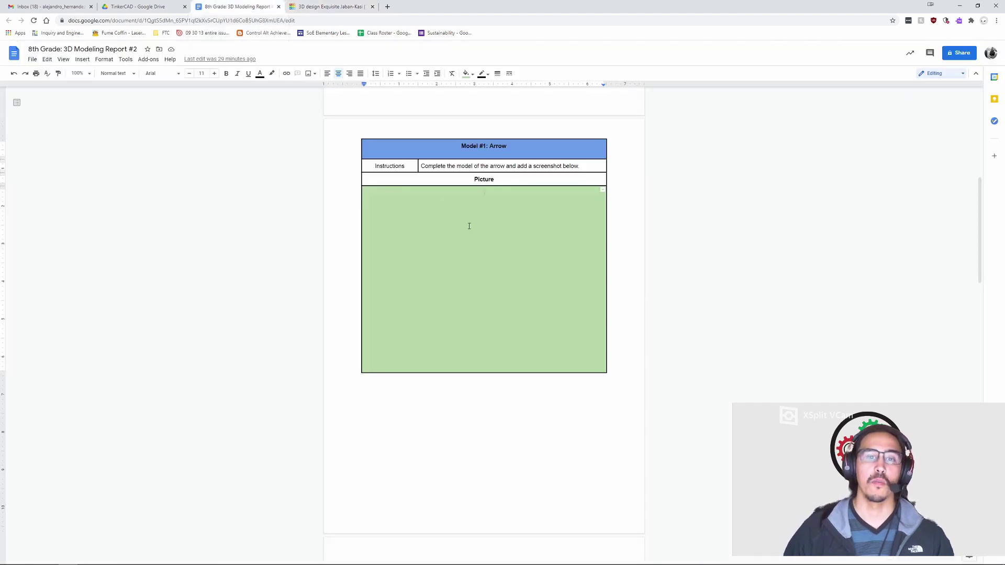
pyautogui.scroll(-6, 469, 222)
pyautogui.scroll(-2, 495, 195)
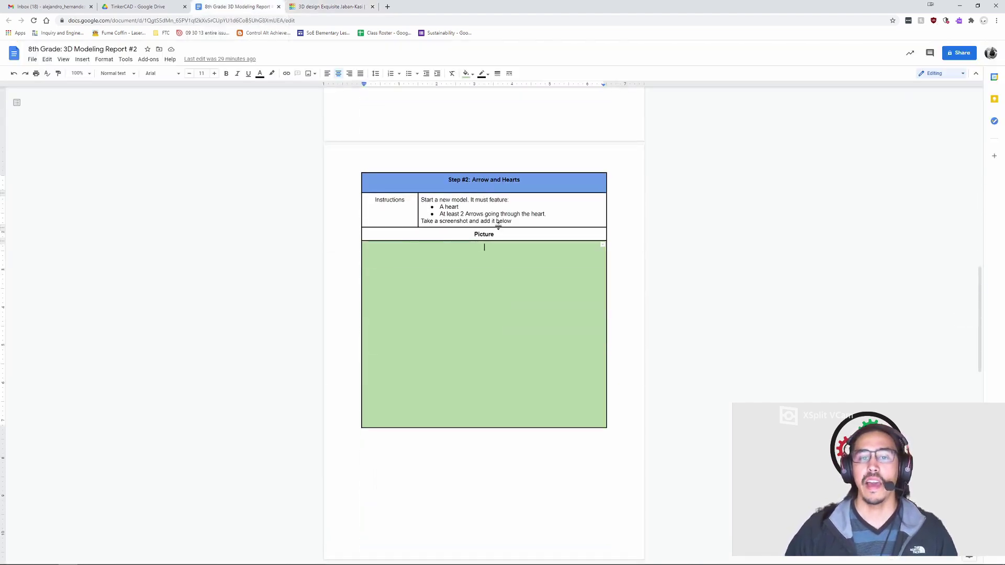
pyautogui.click(435, 202)
pyautogui.moveTo(436, 202); pyautogui.dragTo(545, 215)
pyautogui.click(476, 214)
pyautogui.click(545, 215)
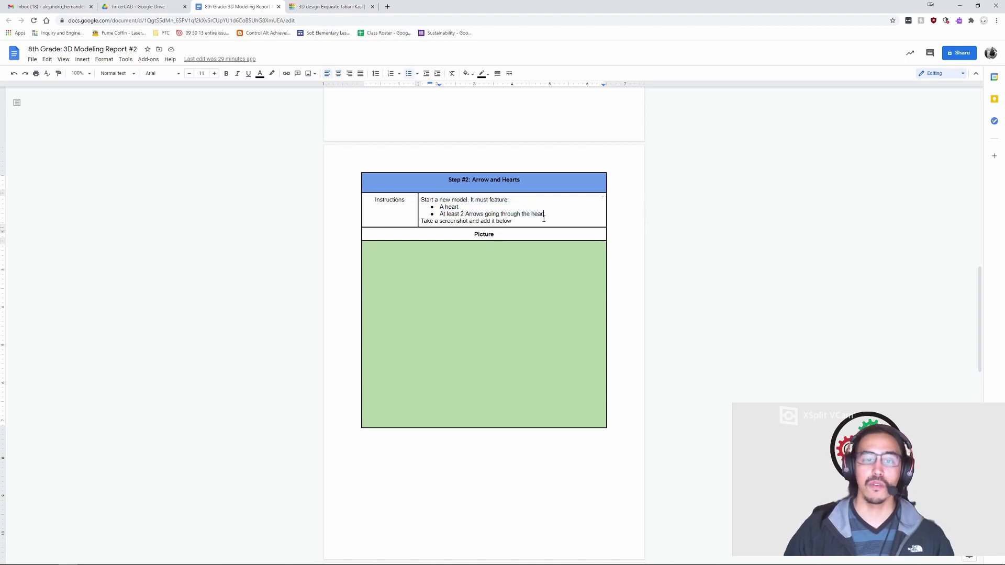
# Step: Read the instructions of Step 3: Put a message on it in the report
pyautogui.click(506, 303)
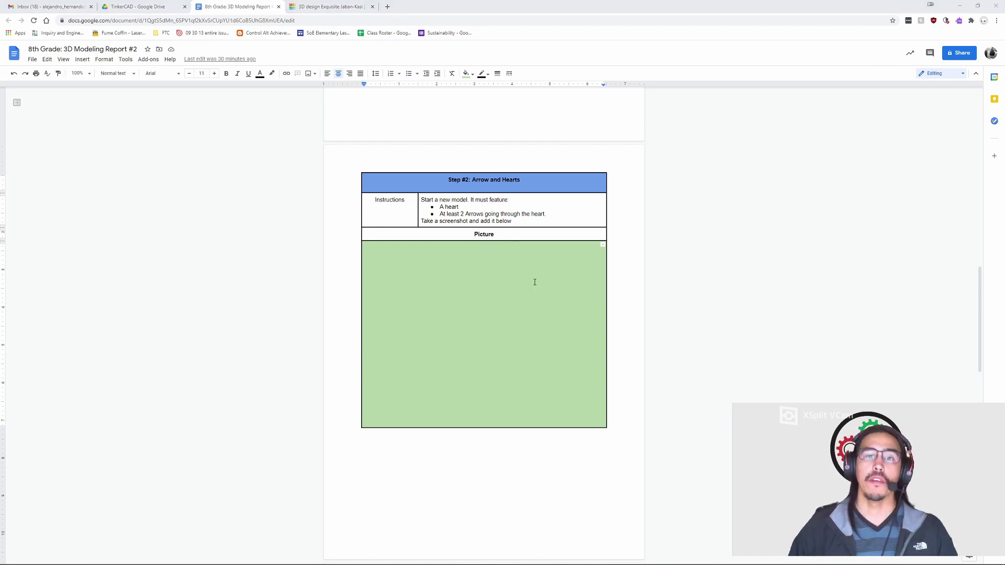
pyautogui.scroll(-9, 535, 282)
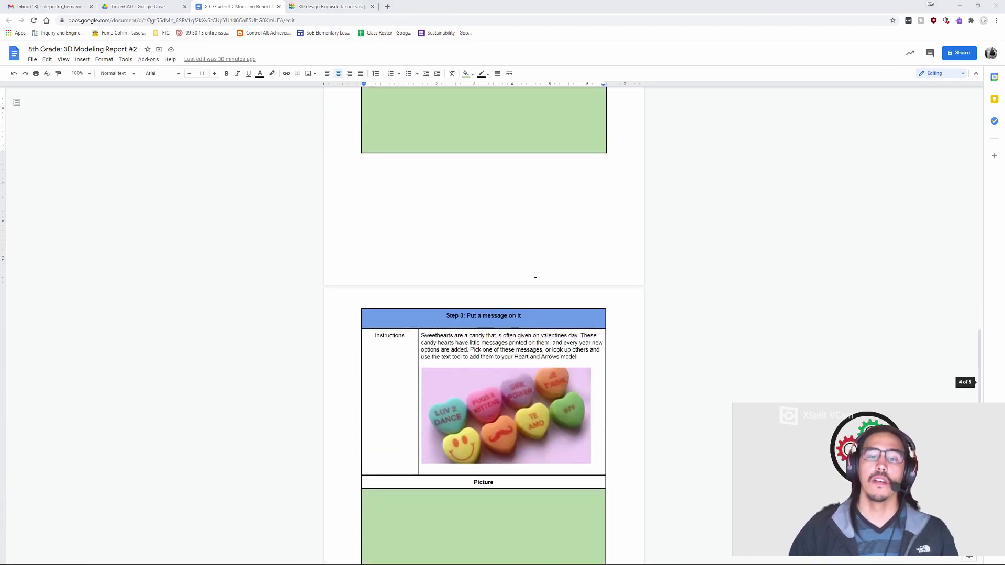
pyautogui.scroll(-2, 524, 273)
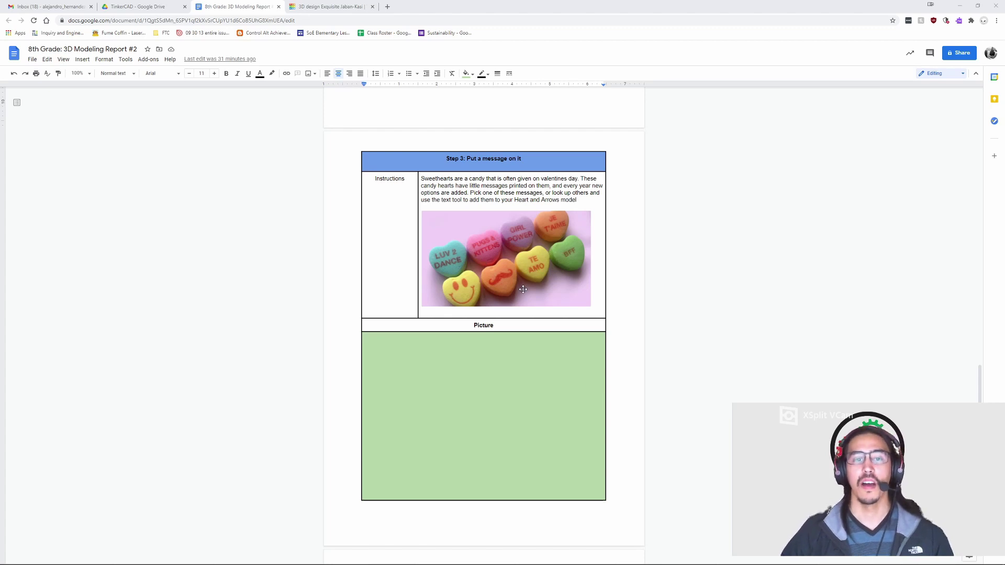
# Step: Switch to the Tinkercad design and place a Text shape from the Text and numbers collection beside the heart
pyautogui.click(338, 8)
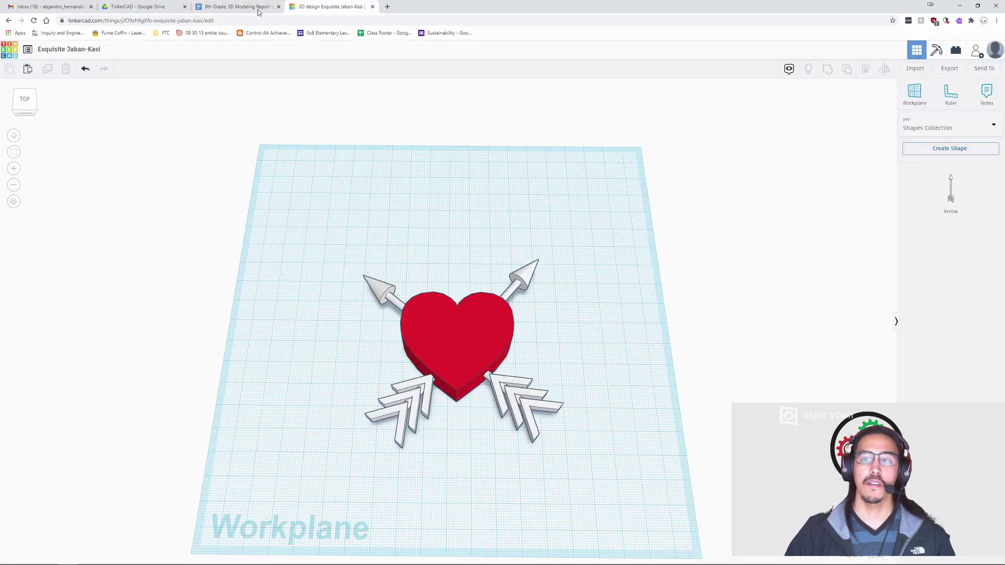
pyautogui.click(974, 127)
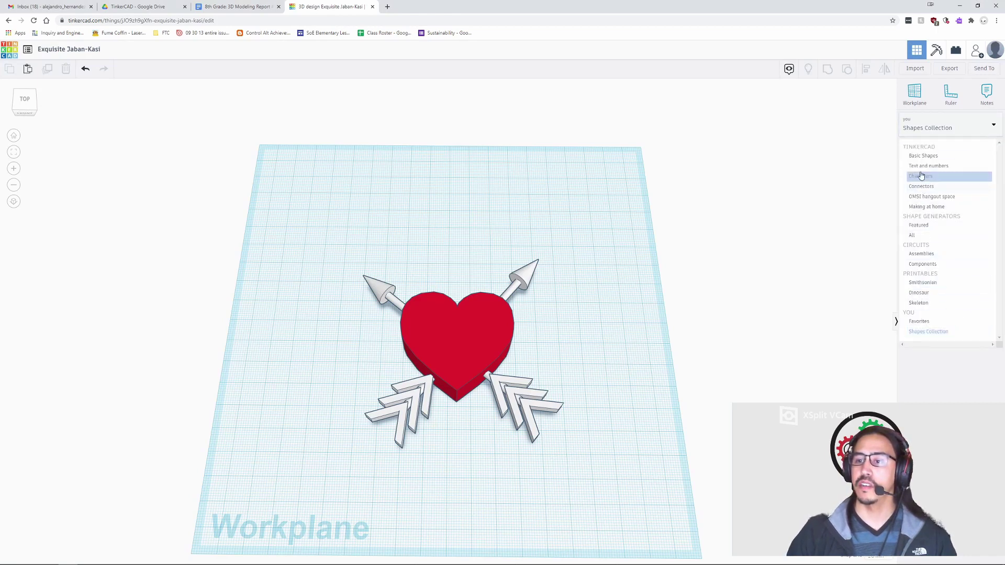
pyautogui.click(929, 157)
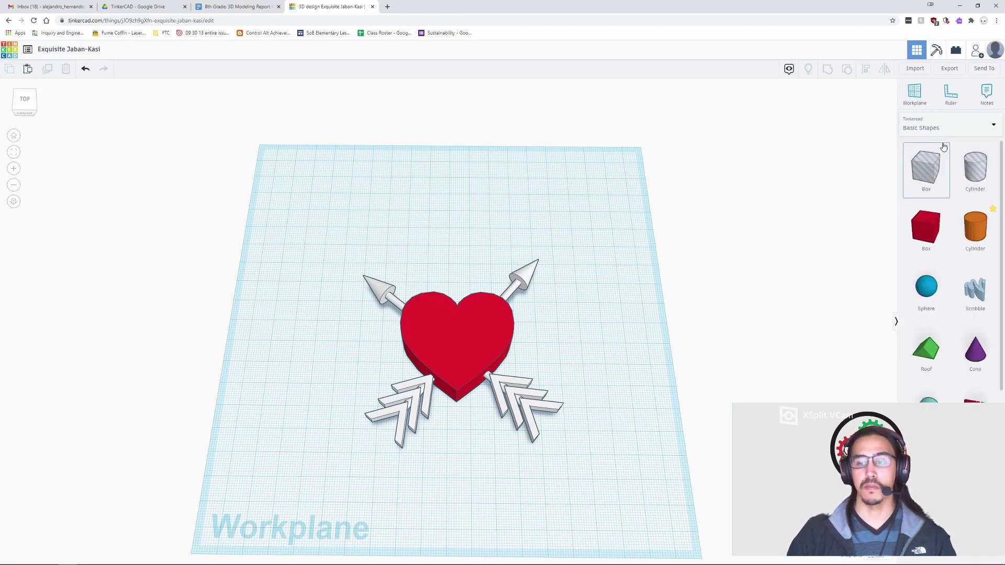
pyautogui.click(946, 128)
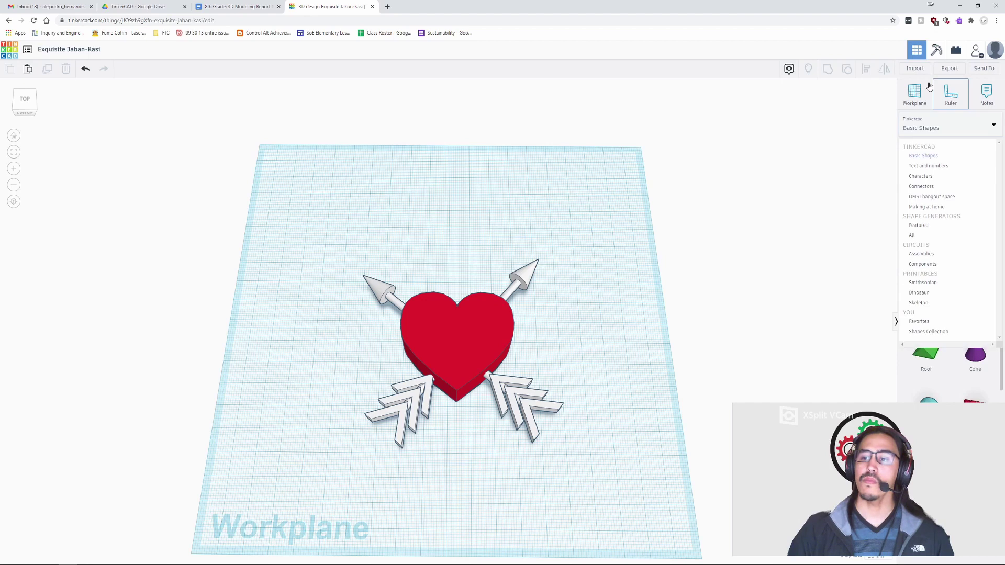
pyautogui.click(939, 166)
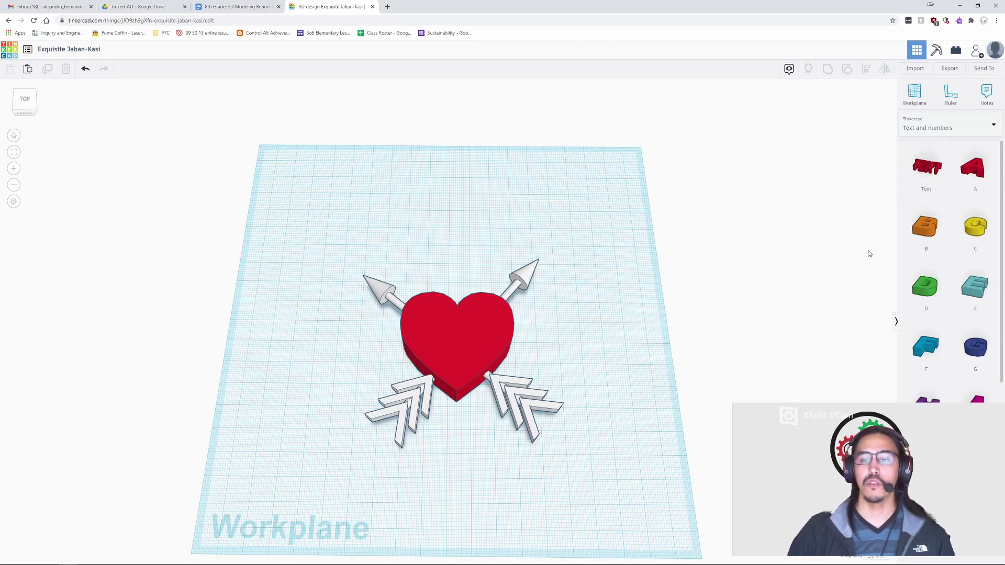
pyautogui.moveTo(919, 179); pyautogui.dragTo(629, 343)
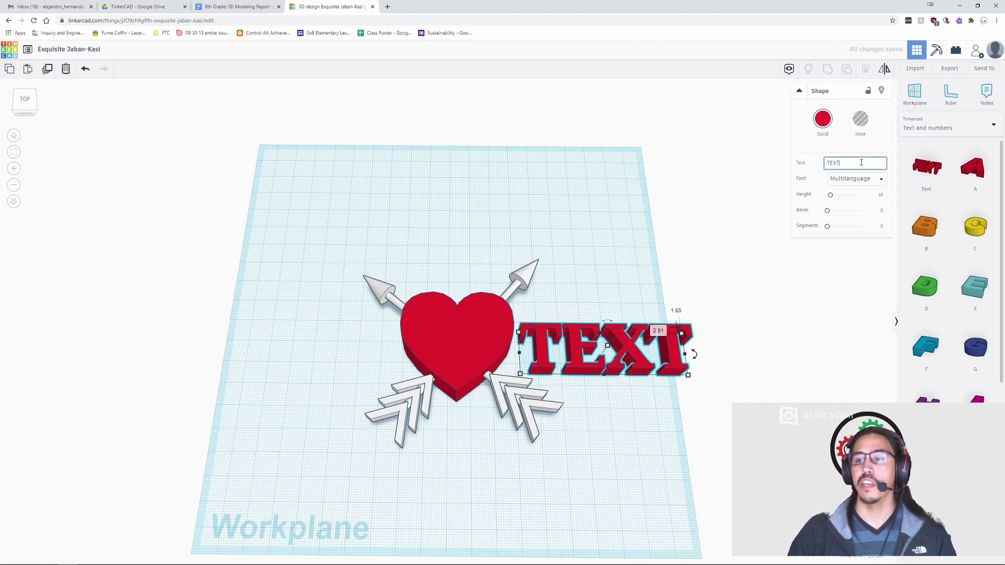
# Step: Set the text shape's wording to BFF and raise it 13 mm above the workplane
pyautogui.click(802, 165)
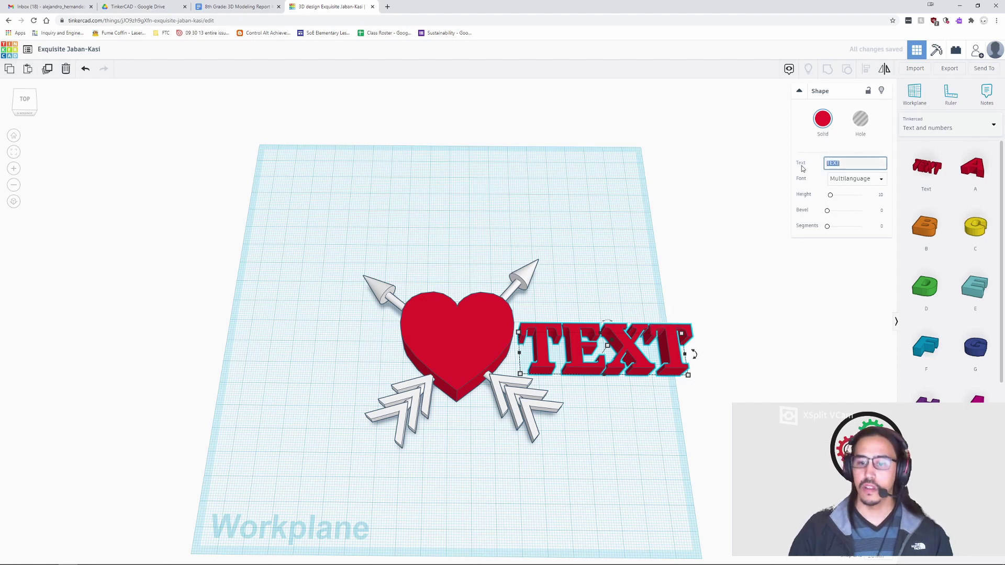
pyautogui.write('BFF')
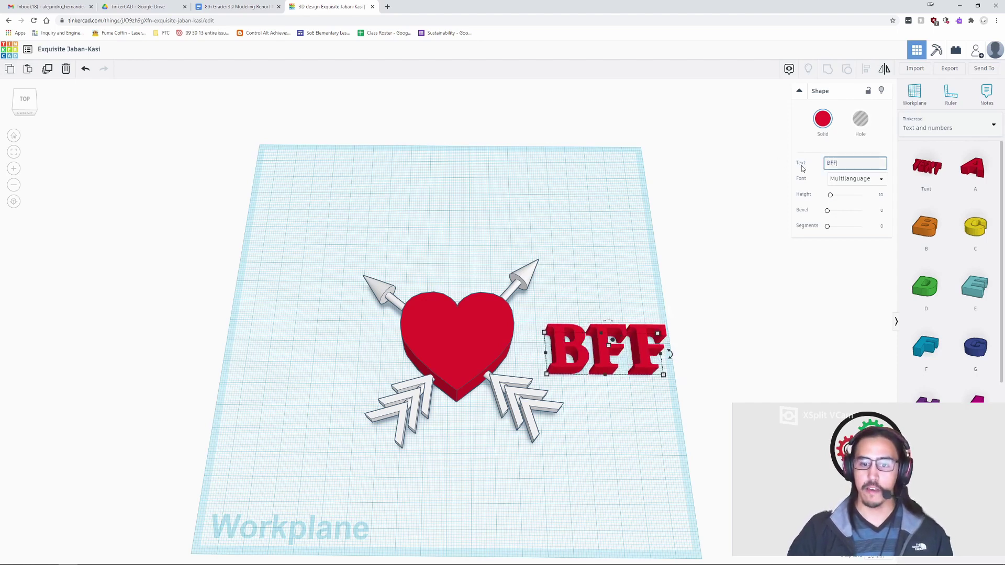
pyautogui.click(618, 419)
pyautogui.moveTo(618, 419); pyautogui.dragTo(613, 334, button='right')
pyautogui.click(613, 334)
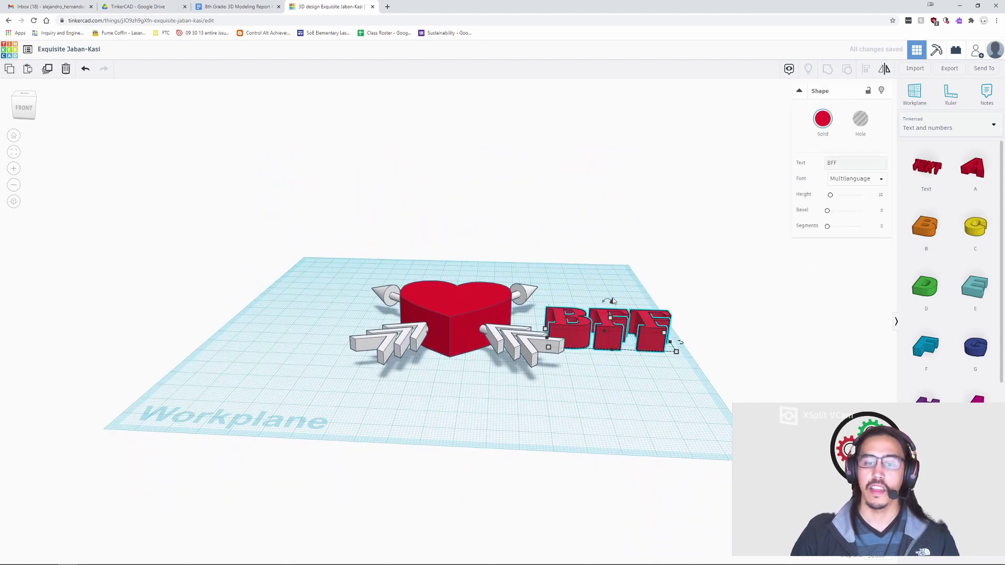
pyautogui.moveTo(613, 302); pyautogui.dragTo(616, 273)
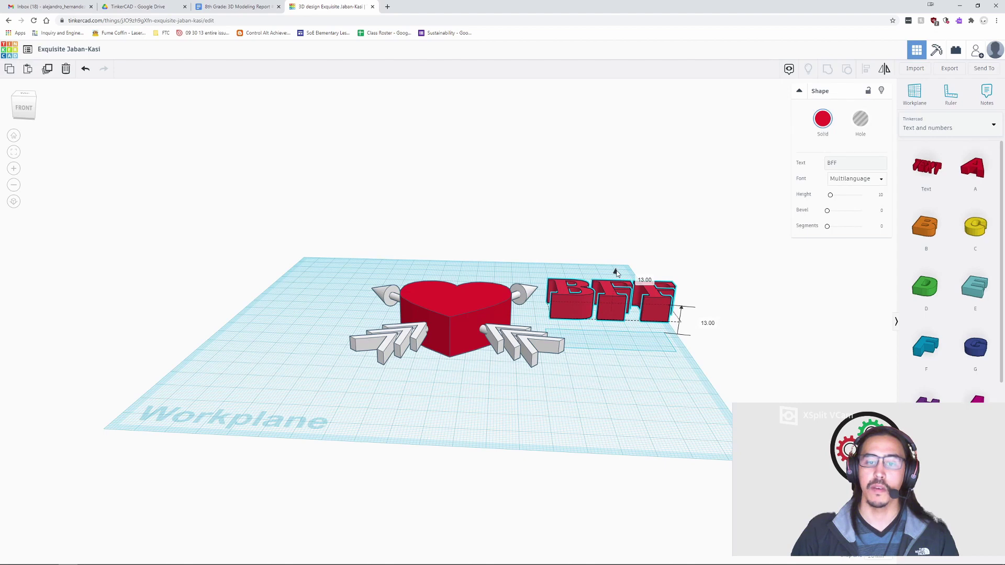
# Step: Recolour the BFF text light pink from the preset solid colours
pyautogui.moveTo(626, 370); pyautogui.dragTo(622, 459, button='right')
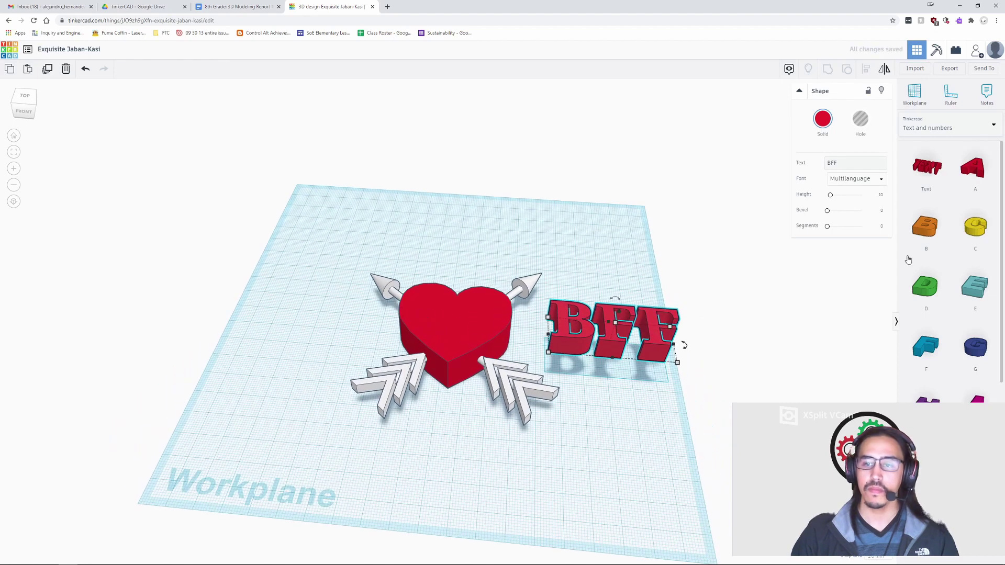
pyautogui.click(824, 129)
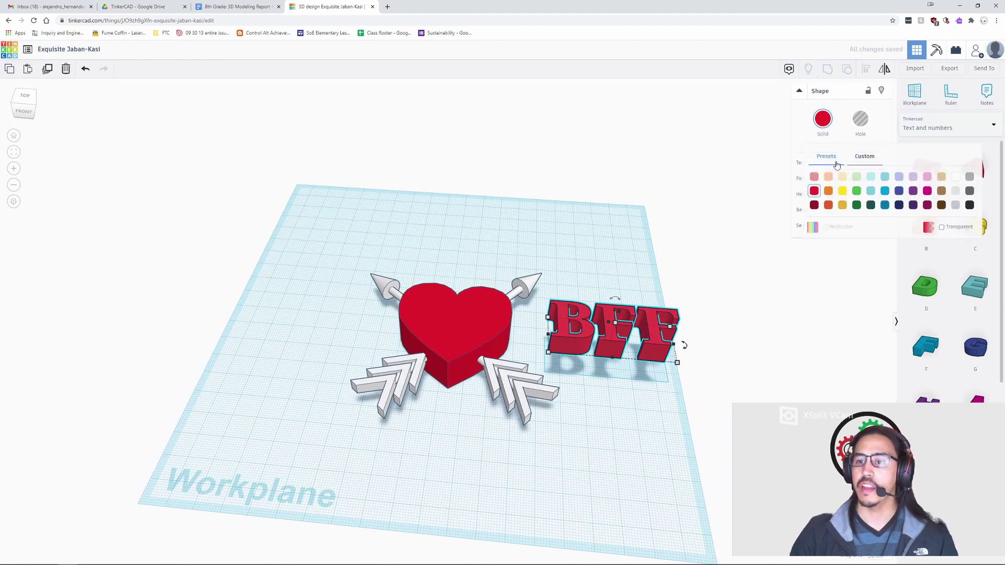
pyautogui.click(928, 178)
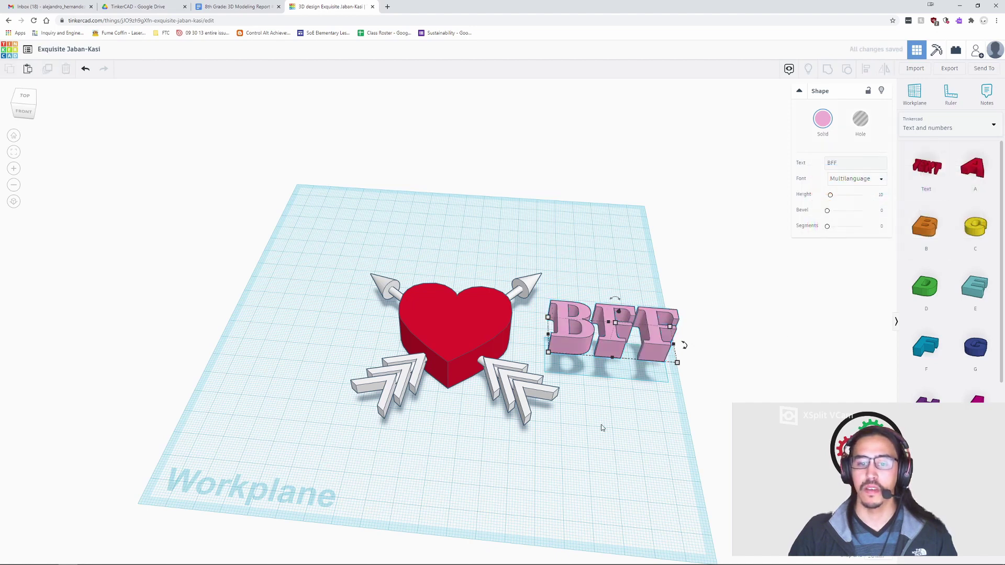
# Step: Scale the BFF text down proportionally to about 33.3 mm by 12.8 mm
pyautogui.moveTo(602, 428); pyautogui.dragTo(623, 419, button='right')
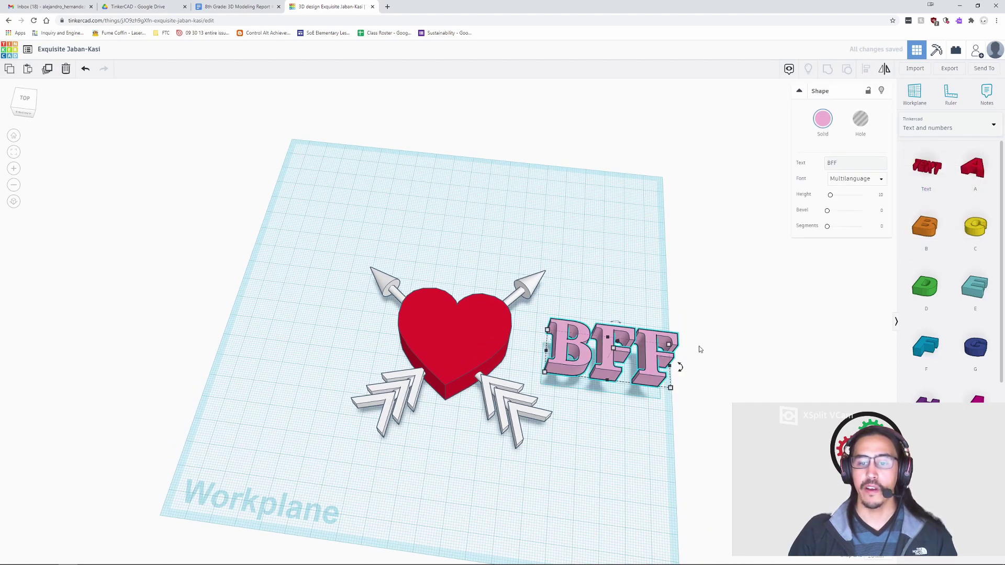
pyautogui.moveTo(700, 349); pyautogui.dragTo(672, 371, button='right')
pyautogui.moveTo(654, 428)
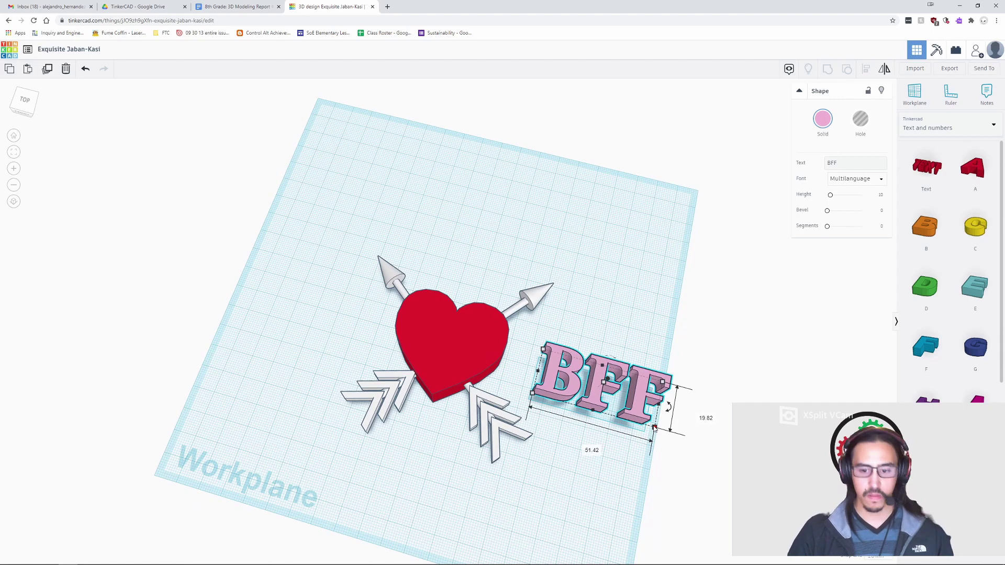
pyautogui.moveTo(654, 428); pyautogui.dragTo(615, 400)
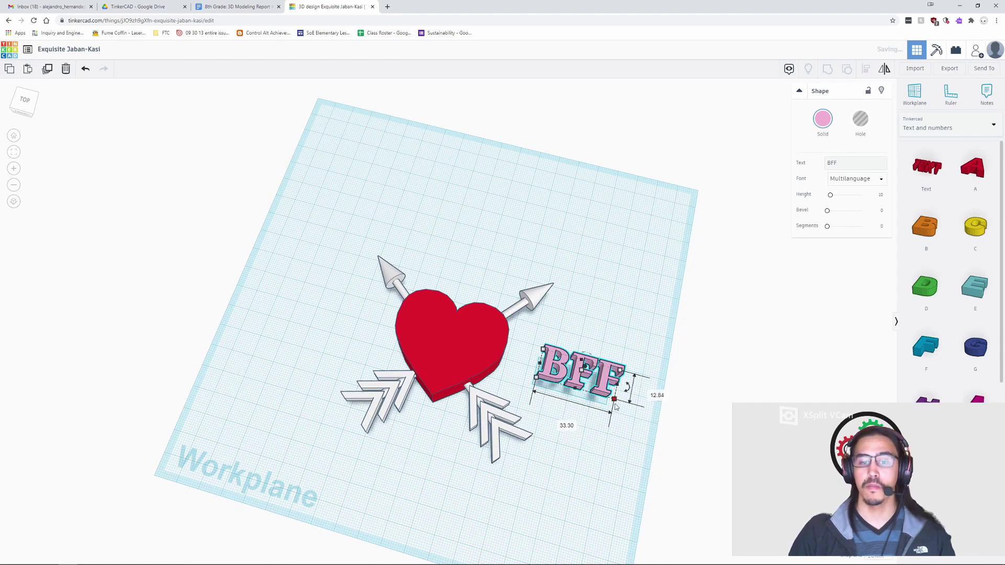
# Step: Align the BFF text with the heart-and-arrows group by their centres in both horizontal directions
pyautogui.click(450, 342)
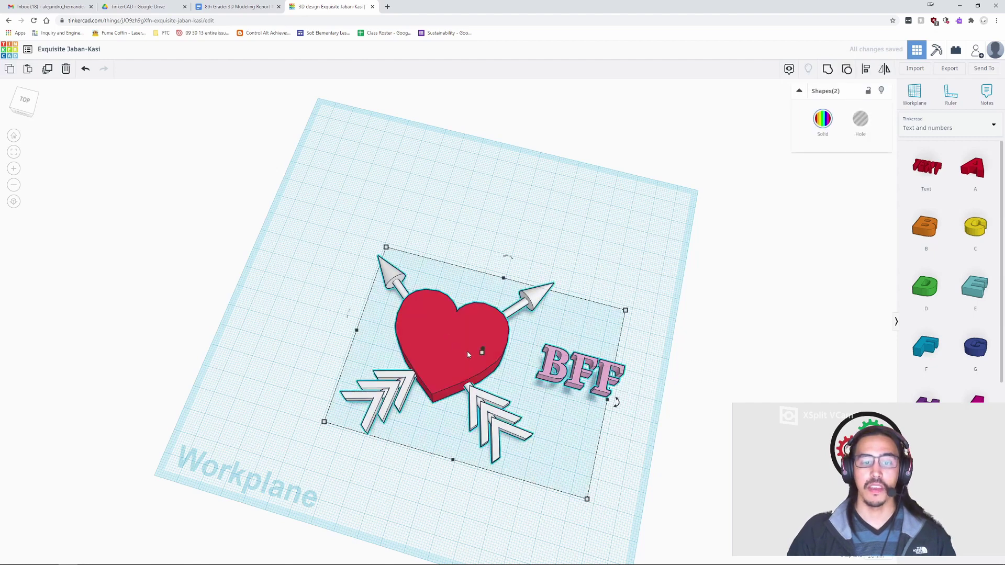
pyautogui.click(883, 69)
pyautogui.moveTo(656, 390); pyautogui.dragTo(687, 375, button='right')
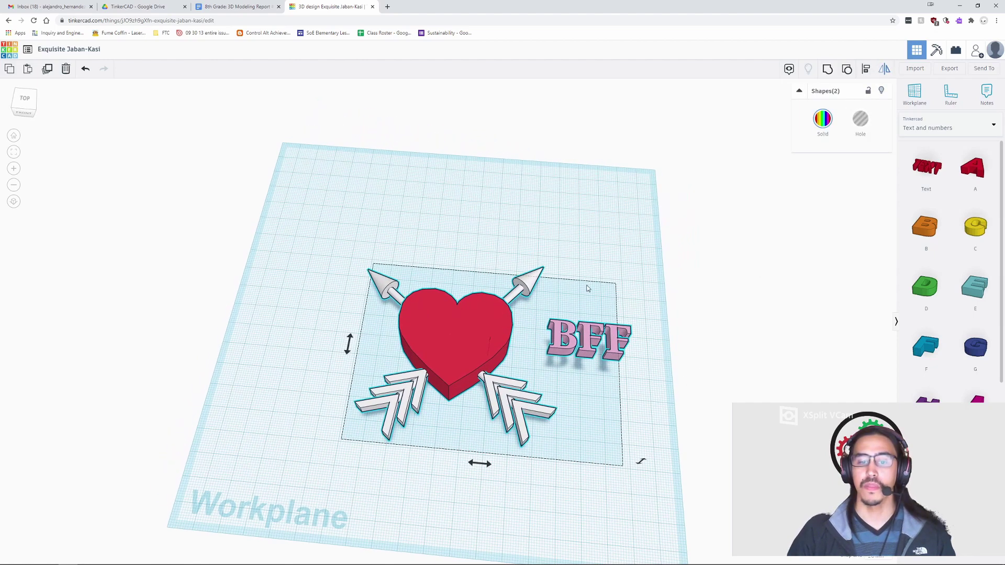
pyautogui.moveTo(599, 346); pyautogui.dragTo(613, 256, button='right')
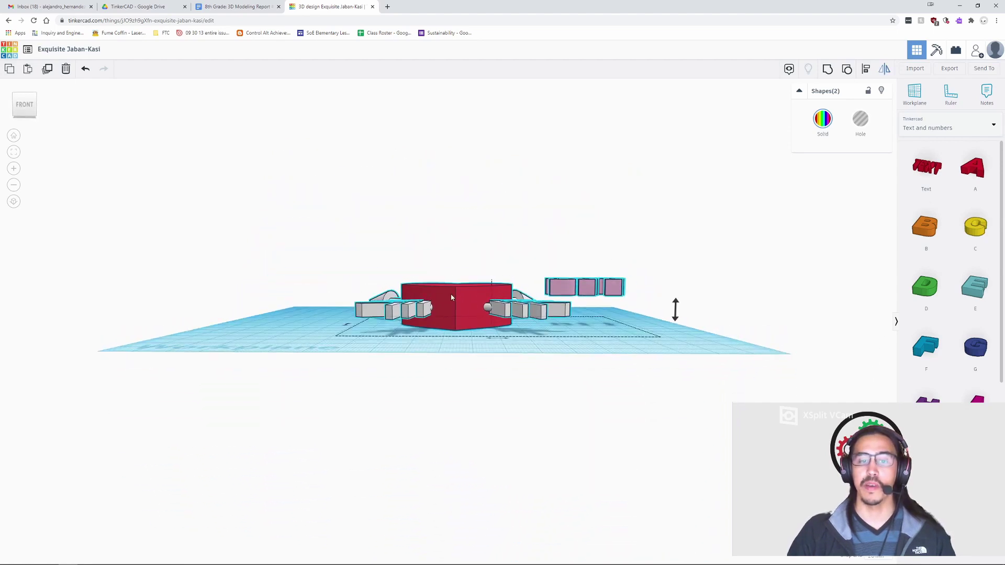
pyautogui.moveTo(450, 288); pyautogui.dragTo(484, 413, button='right')
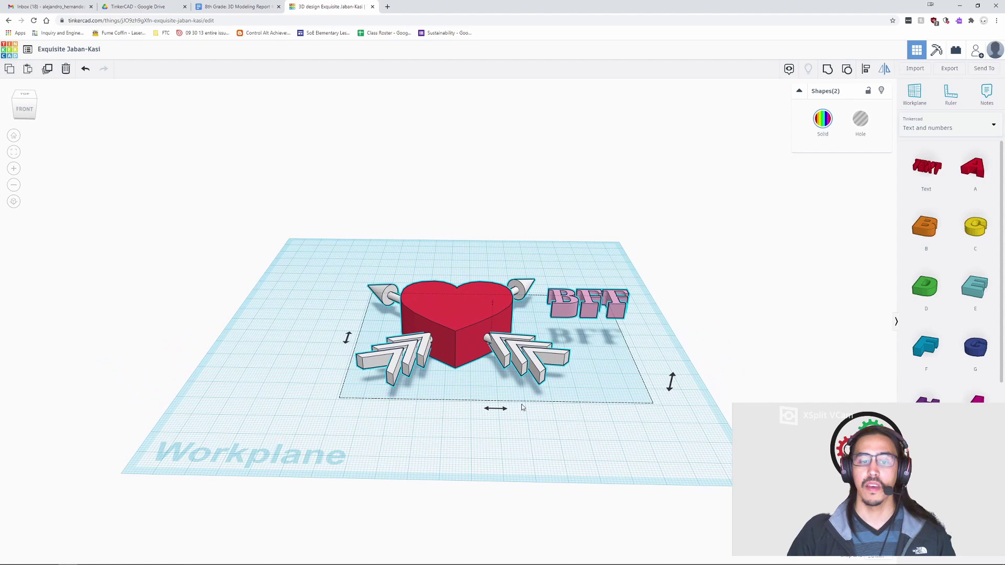
pyautogui.click(868, 69)
pyautogui.click(495, 408)
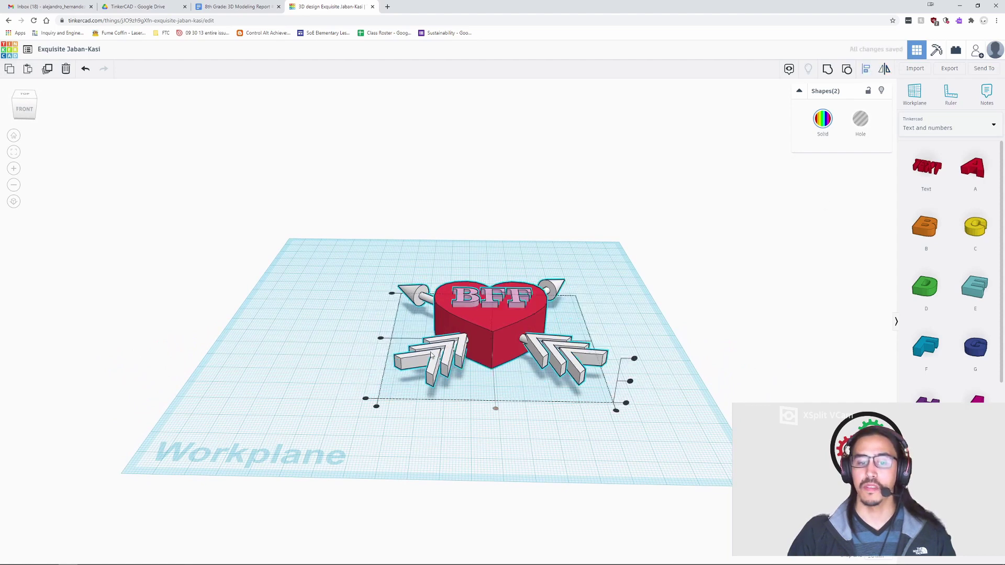
pyautogui.click(382, 339)
pyautogui.moveTo(380, 342); pyautogui.dragTo(366, 454, button='right')
pyautogui.click(705, 364)
pyautogui.moveTo(350, 228); pyautogui.dragTo(372, 189, button='right')
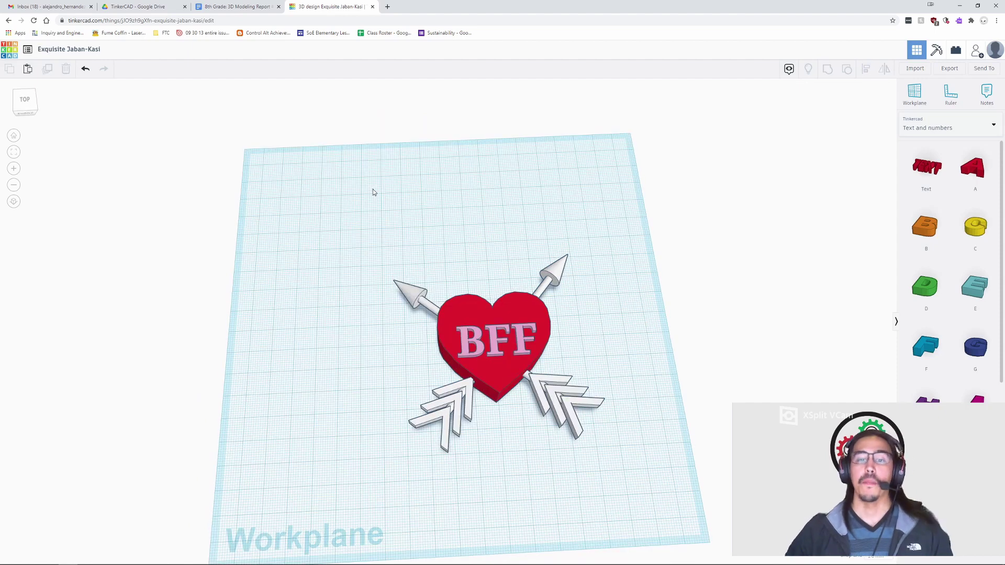
pyautogui.moveTo(489, 294); pyautogui.dragTo(482, 288, button='right')
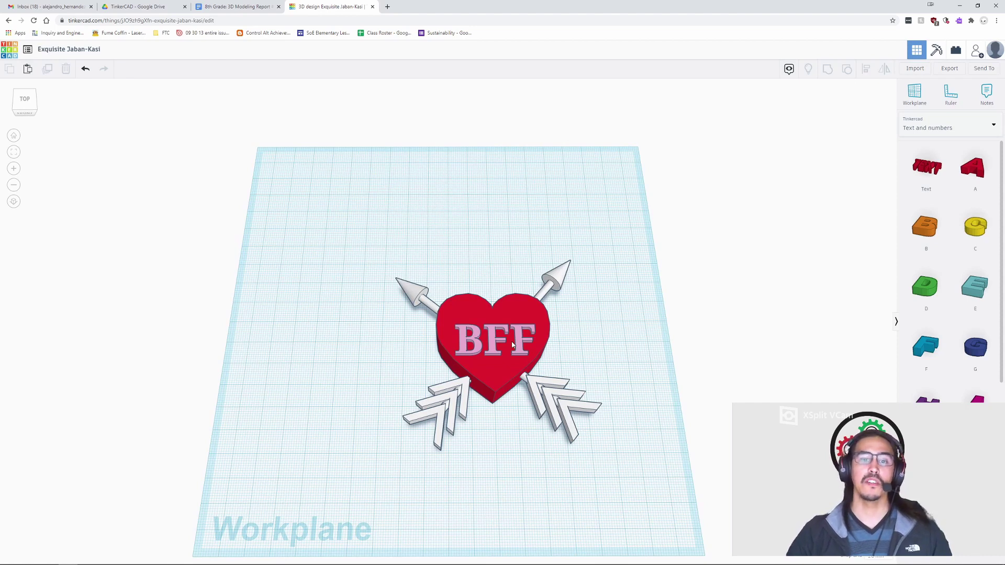
# Step: Switch to the 3D Modeling Report #2 document and review it from the Step 3 picture space back to the first-page instructions
pyautogui.click(238, 7)
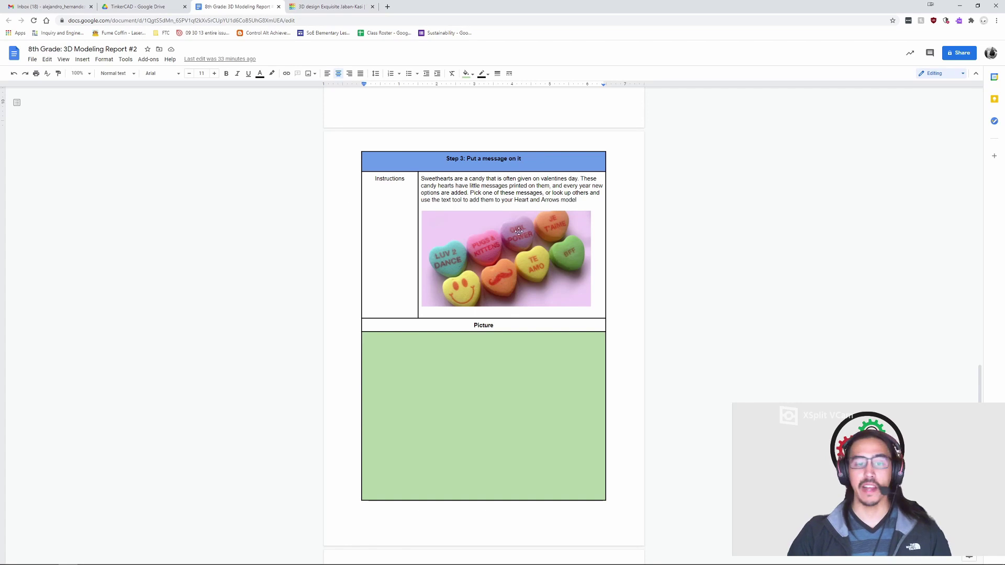
pyautogui.scroll(-2, 581, 319)
pyautogui.click(490, 301)
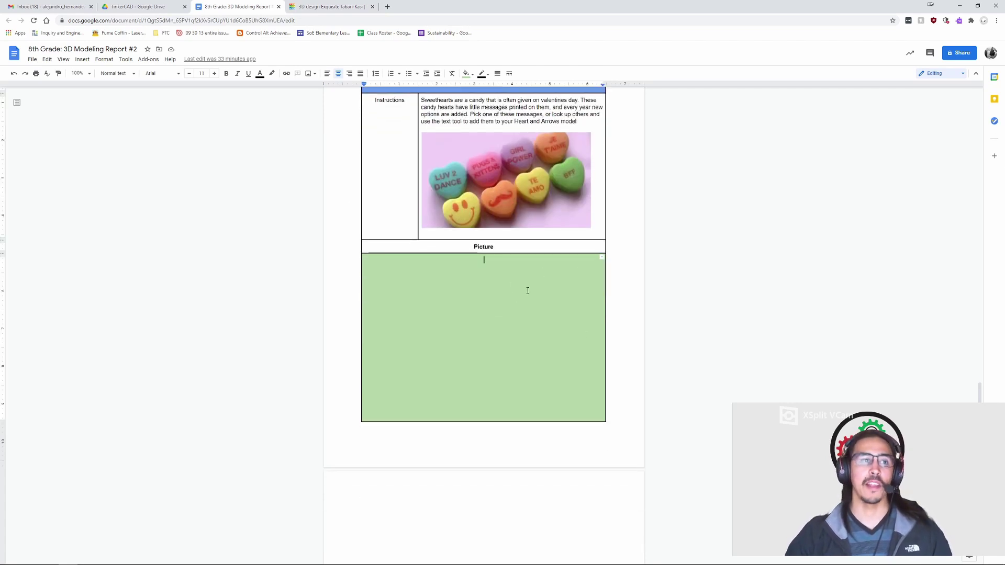
pyautogui.scroll(-6, 543, 356)
pyautogui.scroll(20, 545, 345)
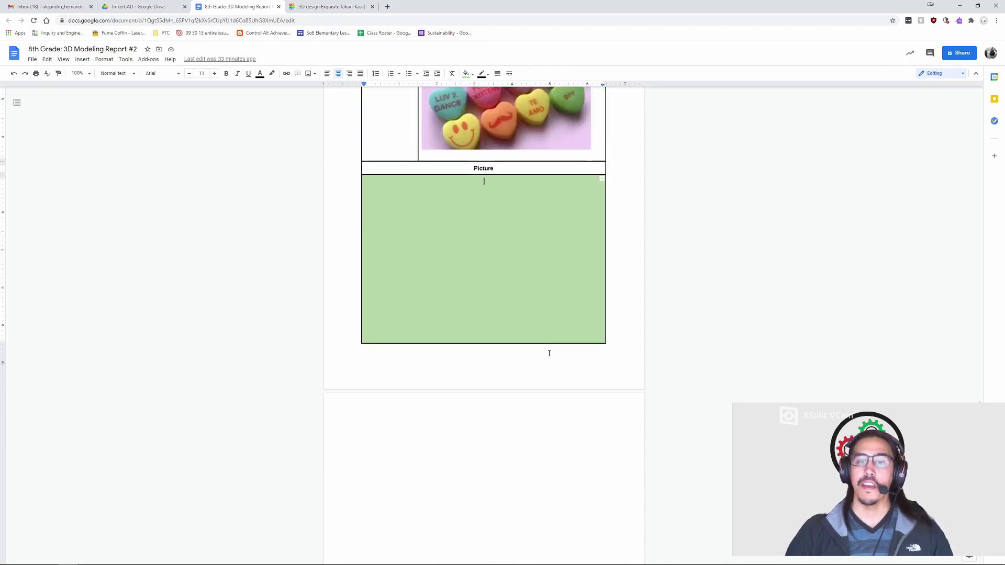
pyautogui.scroll(7, 550, 327)
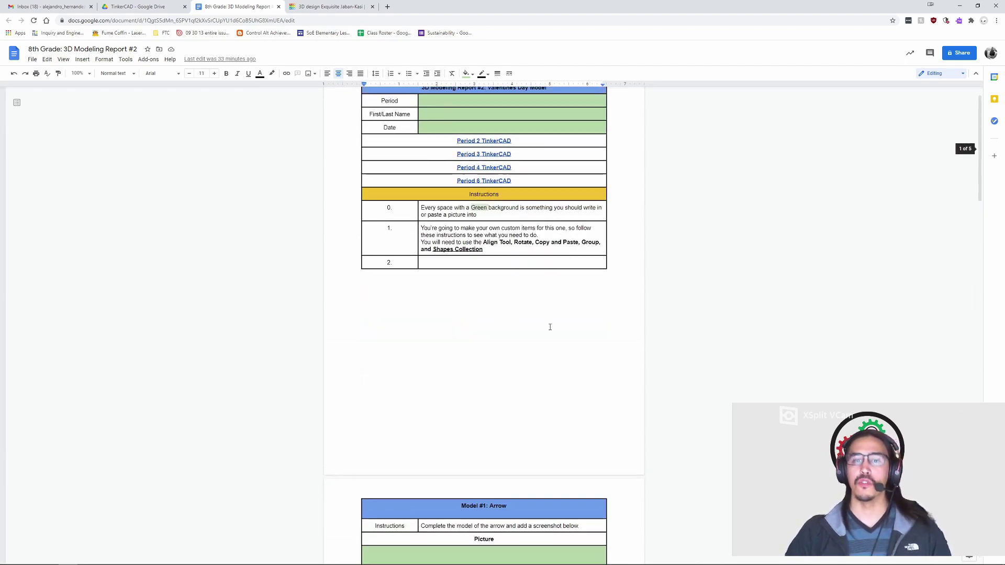